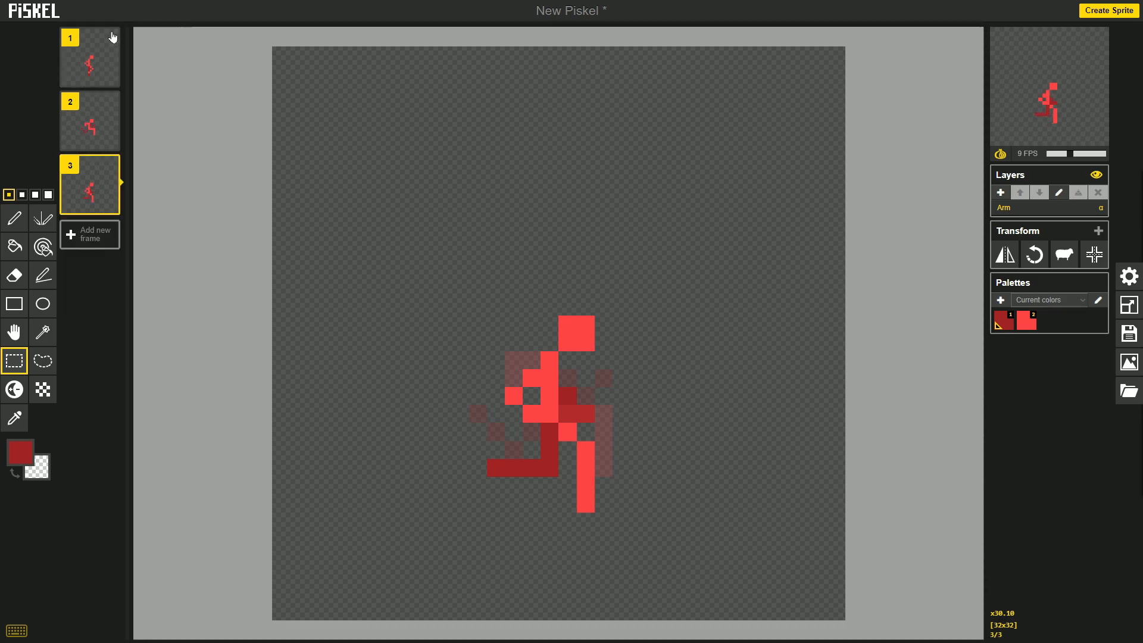
- Clear the animation down to one blank frame and place one bright red pixel below the canvas centre with the Stroke tool
{"action": "key", "text": "n"}
{"action": "left_click", "coordinate": [111, 42]}
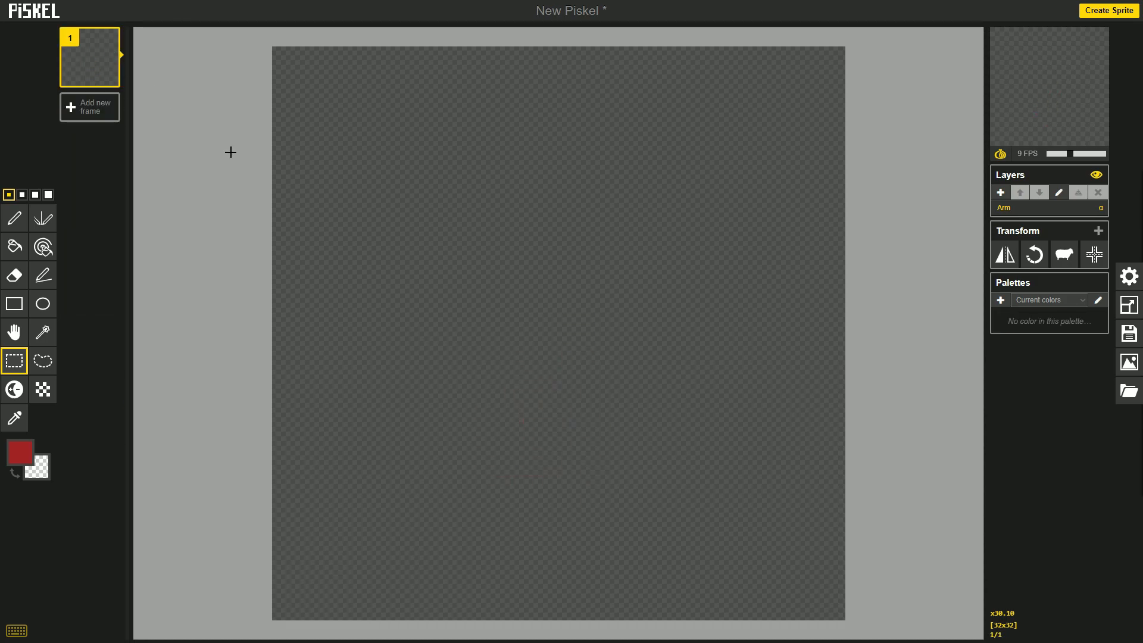
{"action": "left_click", "coordinate": [20, 452]}
{"action": "left_click", "coordinate": [45, 490]}
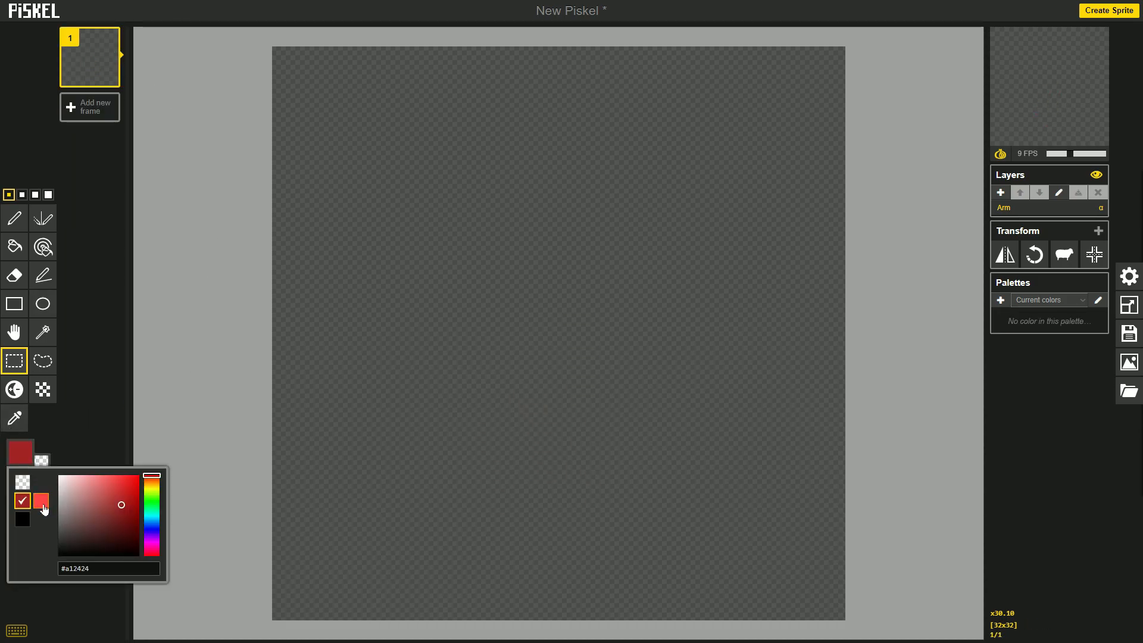
{"action": "left_click", "coordinate": [40, 281]}
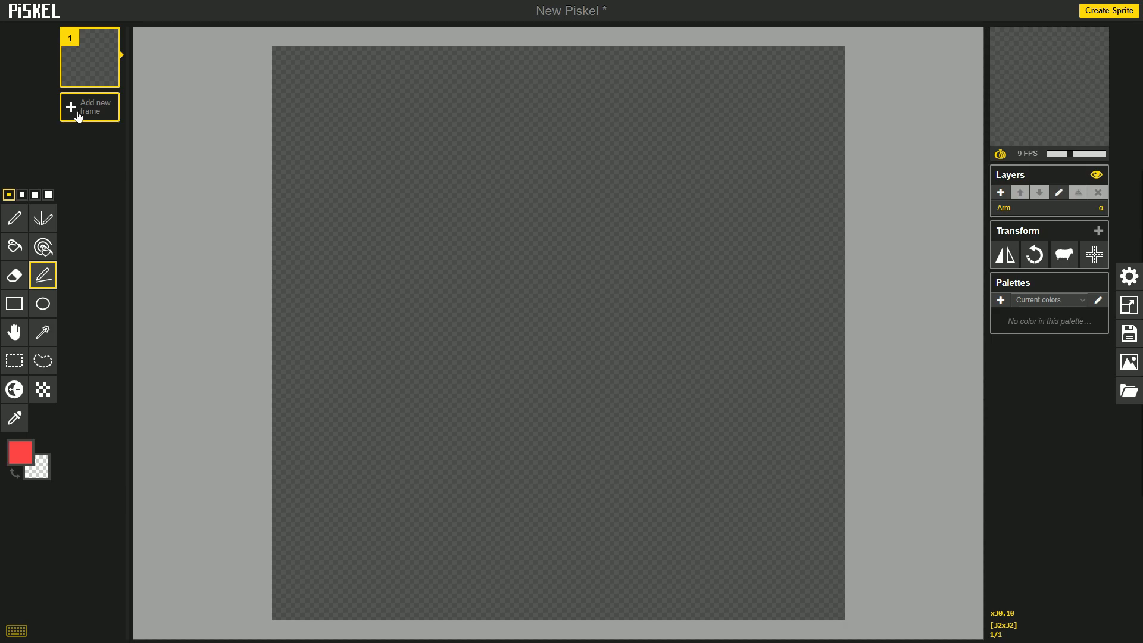
{"action": "left_click", "coordinate": [548, 428]}
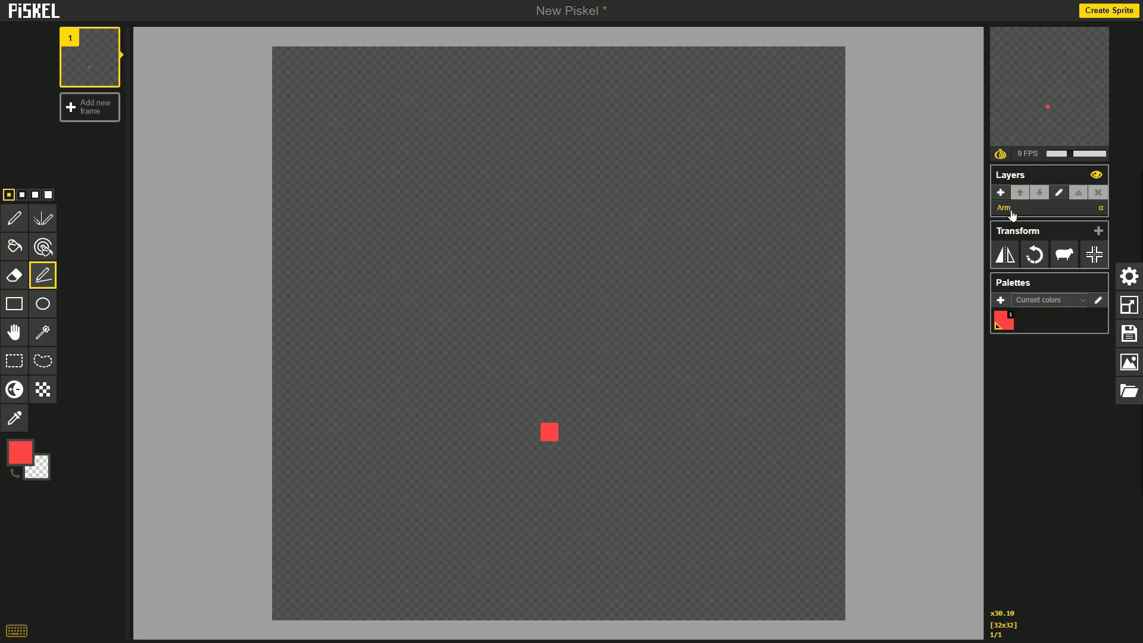
- Rename the layer "Leg Top" and extend the red pixel downward into a vertical line four pixels tall
{"action": "left_click", "coordinate": [1059, 192]}
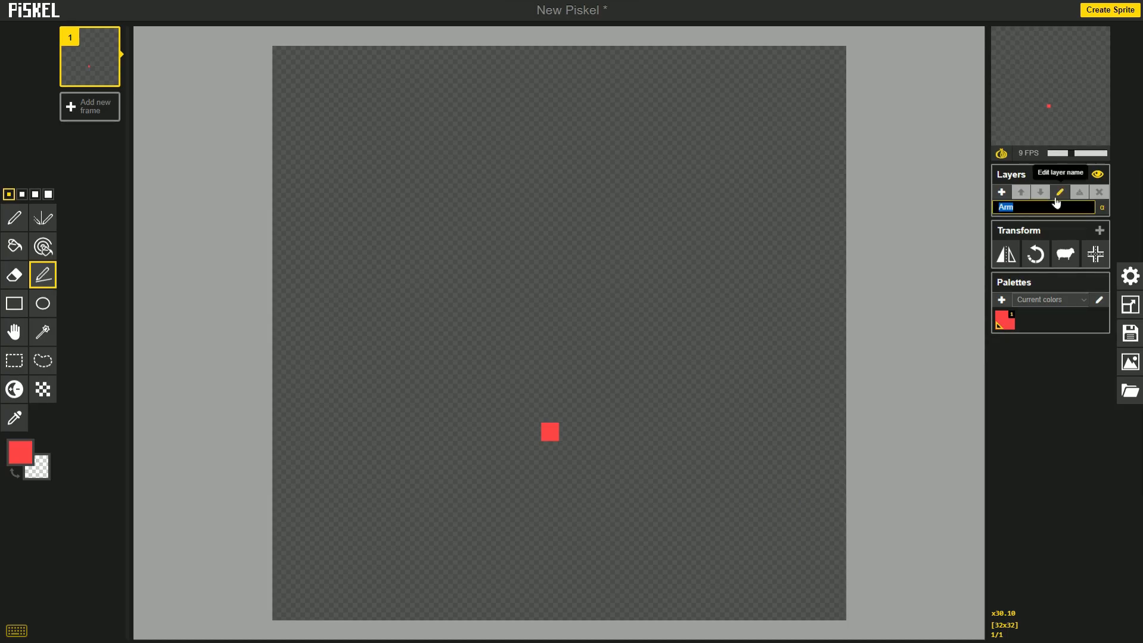
{"action": "type", "text": "Leg"}
{"action": "key", "text": "Return"}
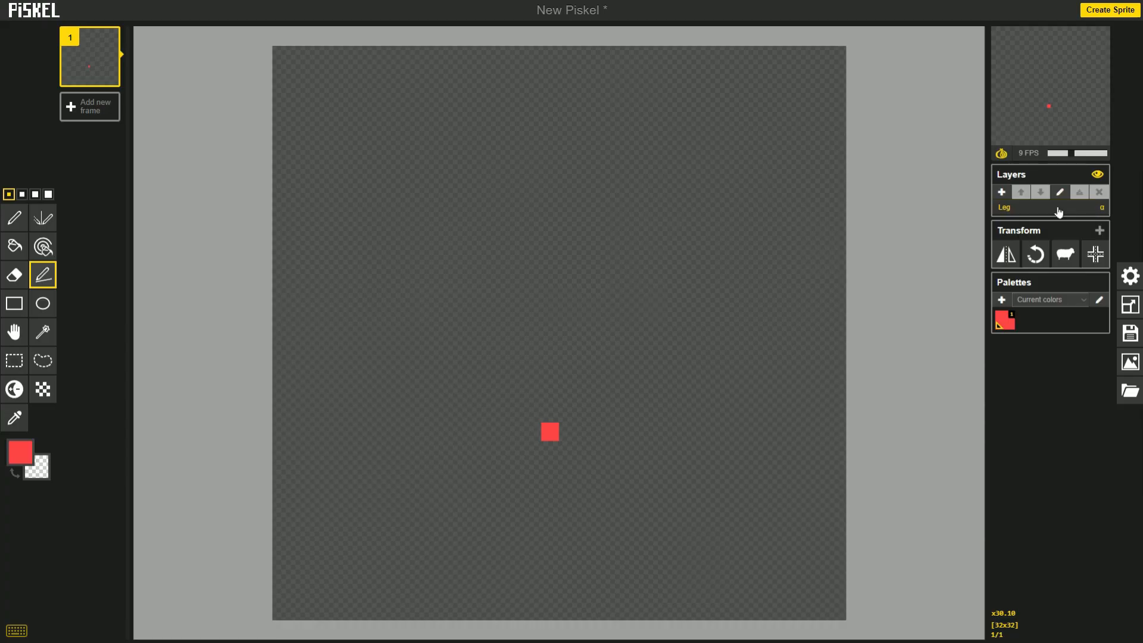
{"action": "left_click", "coordinate": [1060, 194]}
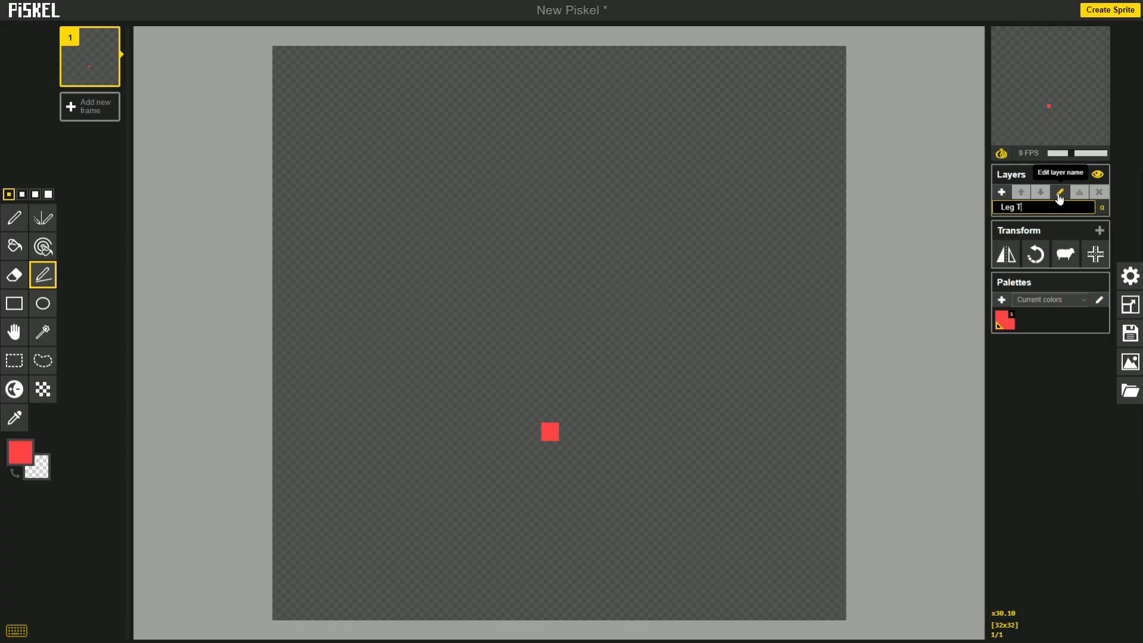
{"action": "key", "text": "Return"}
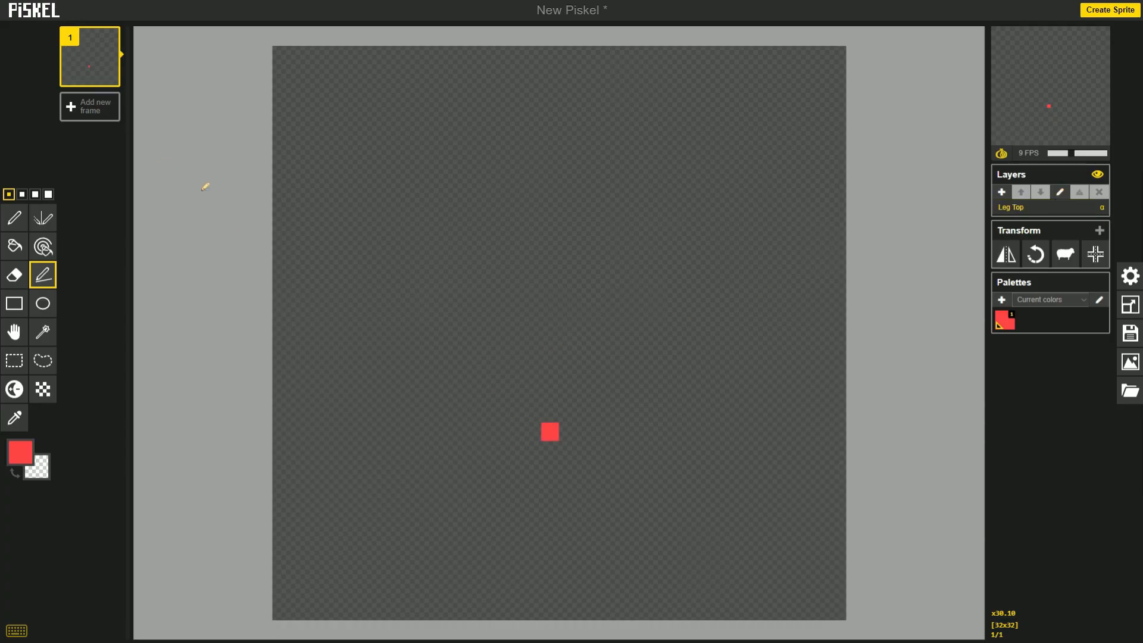
{"action": "left_click_drag", "start_coordinate": [556, 435], "coordinate": [554, 491]}
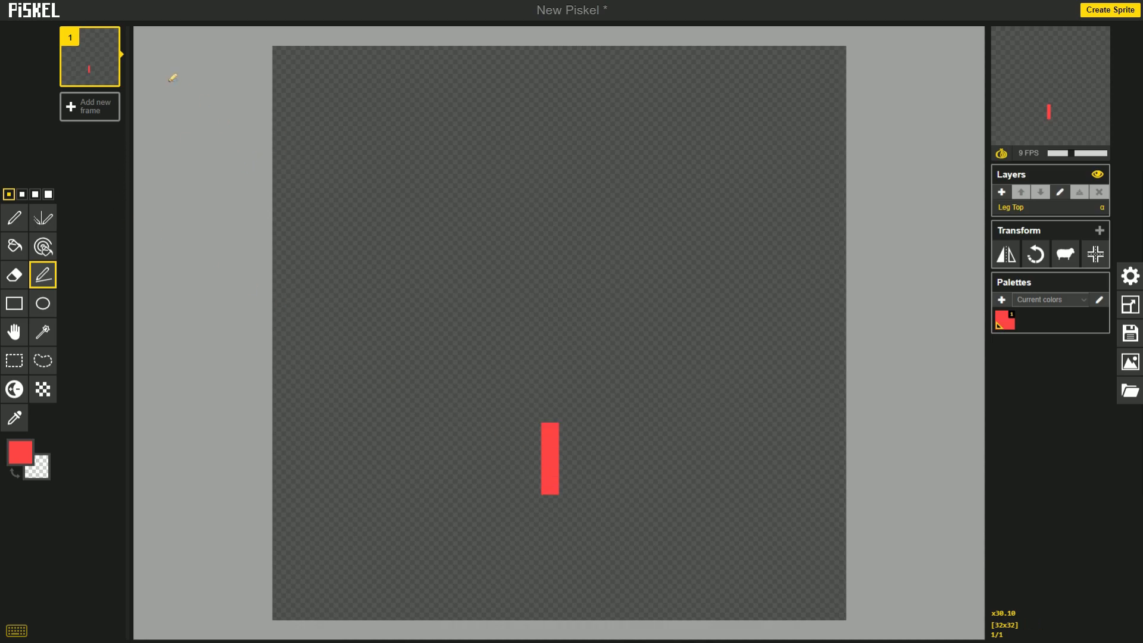
{"action": "left_click", "coordinate": [1001, 192]}
{"action": "left_click_drag", "start_coordinate": [550, 431], "coordinate": [515, 469]}
{"action": "left_click", "coordinate": [499, 485]}
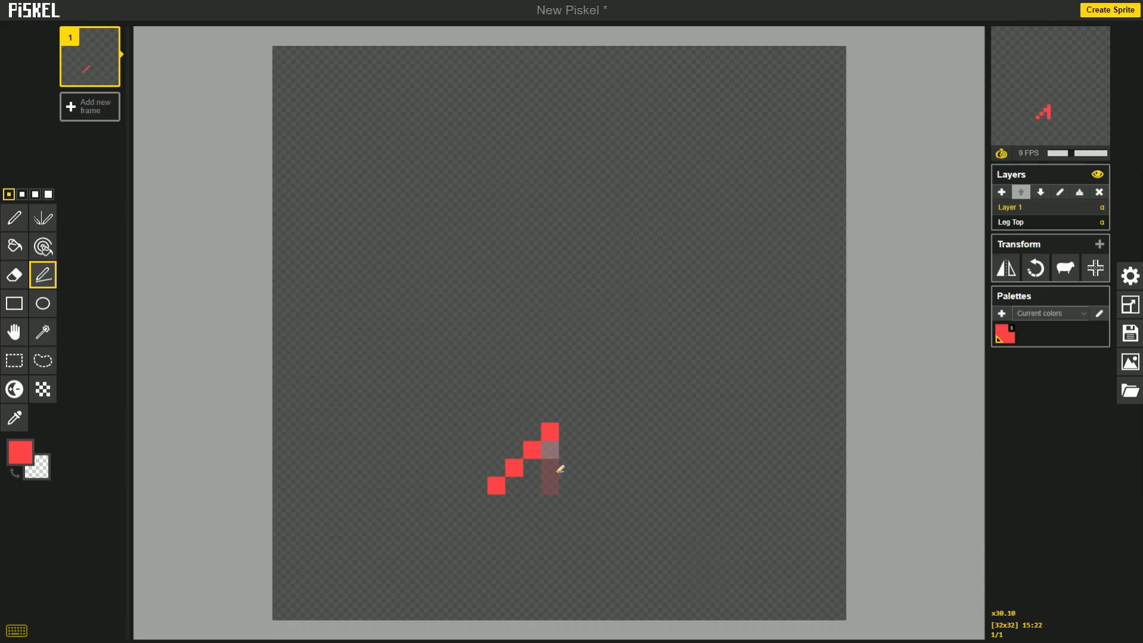
{"action": "right_click", "coordinate": [504, 487]}
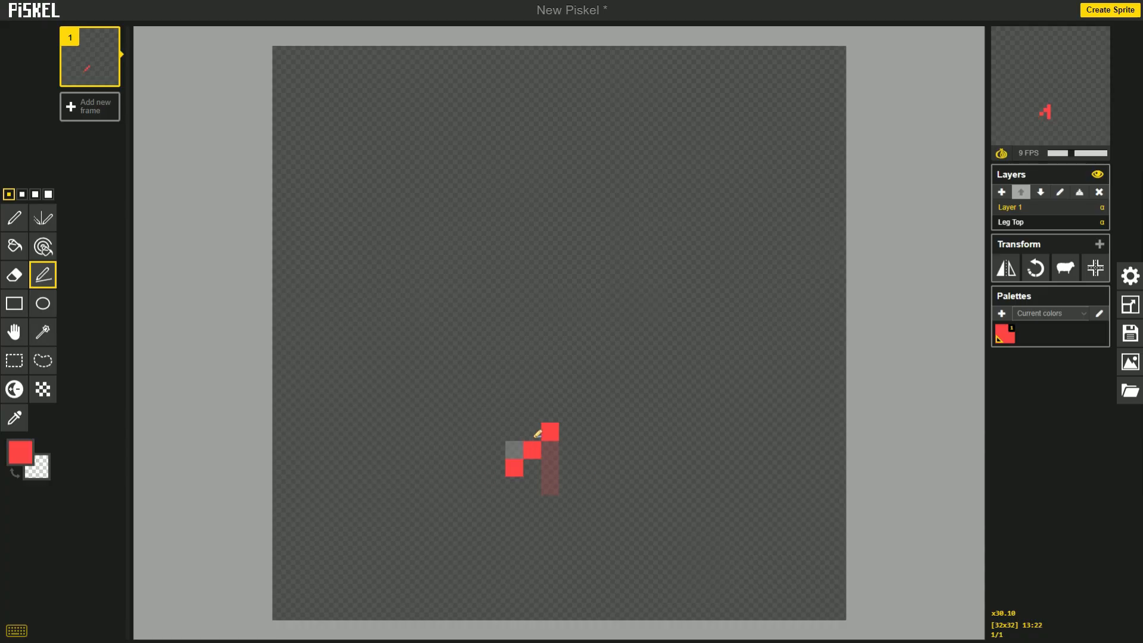
{"action": "left_click", "coordinate": [1098, 194]}
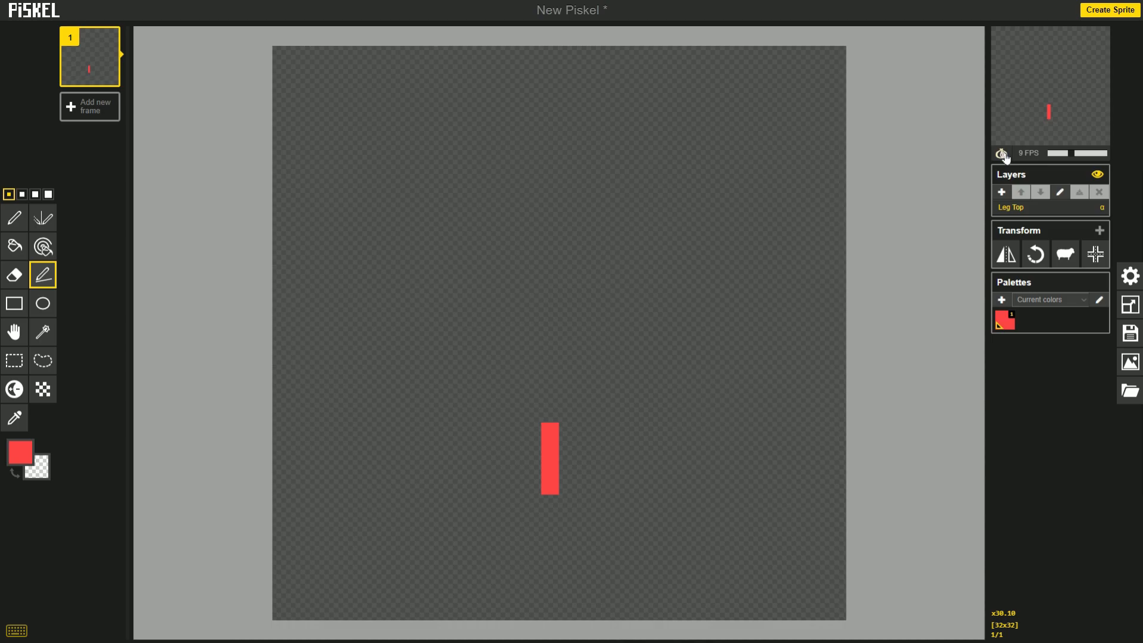
- Draw a three-pixel red line running diagonally down to the right on a new layer, and flip it horizontally in a duplicated frame
{"action": "left_click", "coordinate": [1002, 191]}
{"action": "mouse_move", "coordinate": [550, 431]}
{"action": "left_mouse_down"}
{"action": "mouse_move", "coordinate": [601, 466]}
{"action": "mouse_move", "coordinate": [595, 479]}
{"action": "mouse_move", "coordinate": [600, 464]}
{"action": "mouse_move", "coordinate": [588, 468]}
{"action": "left_mouse_up"}
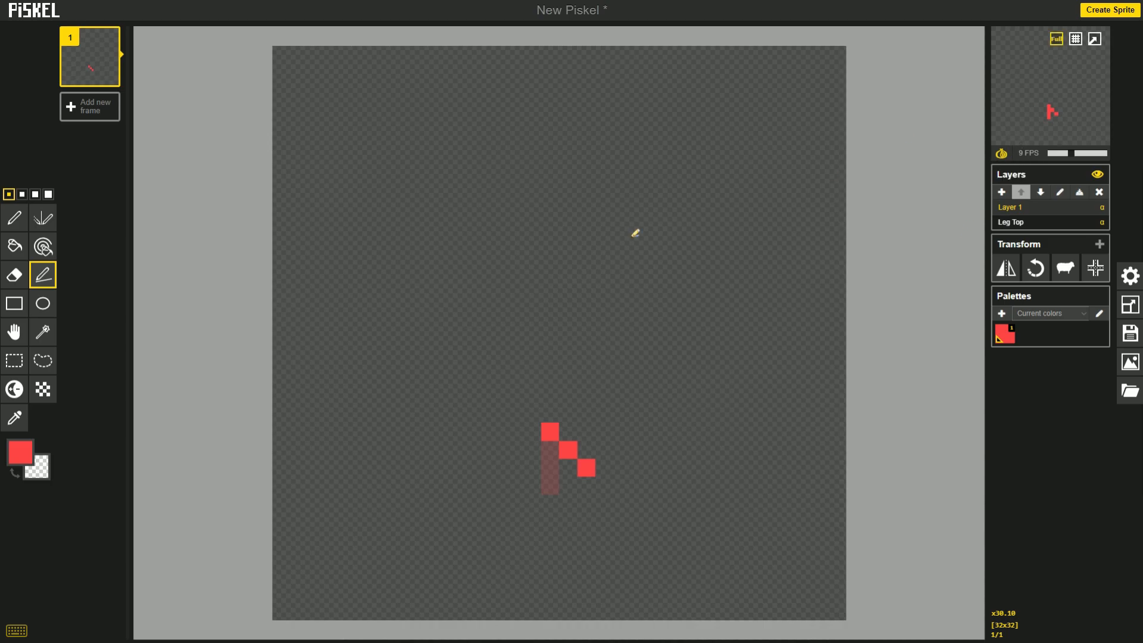
{"action": "left_click", "coordinate": [108, 77]}
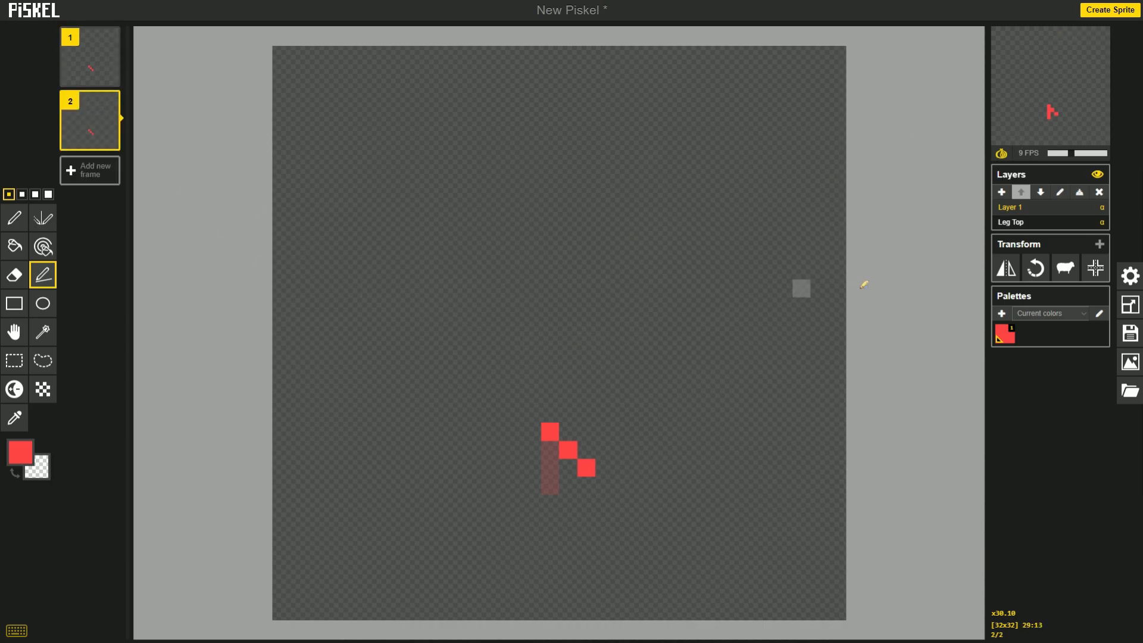
{"action": "left_click", "coordinate": [1006, 268]}
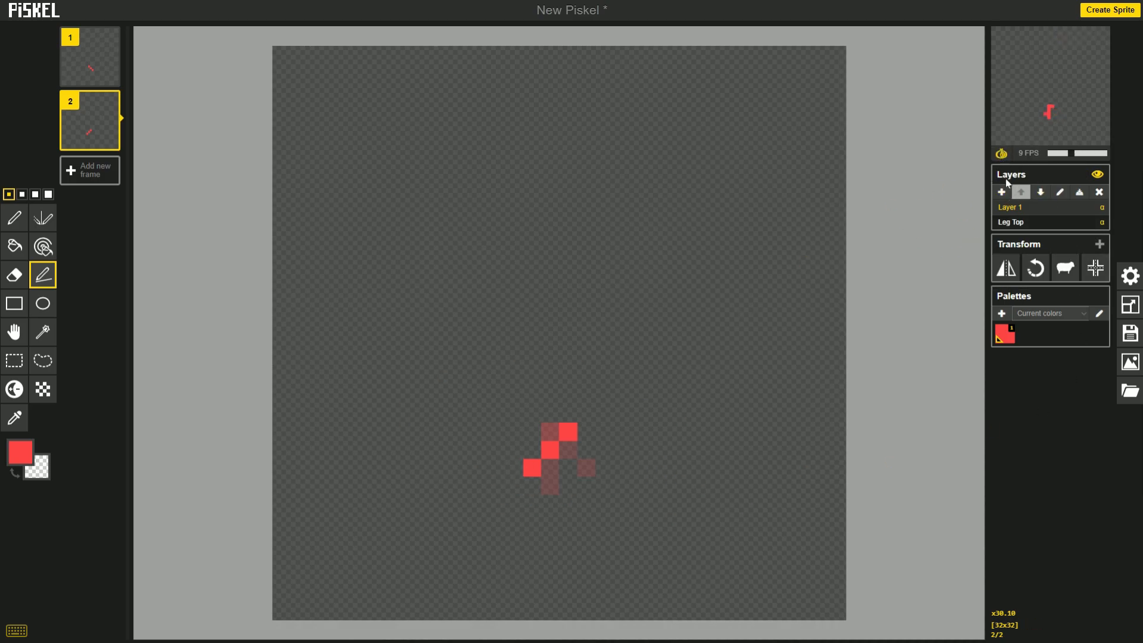
- Turn off the onion skin and switch between frames 1 and 2 to compare them without it
{"action": "left_click", "coordinate": [1001, 154]}
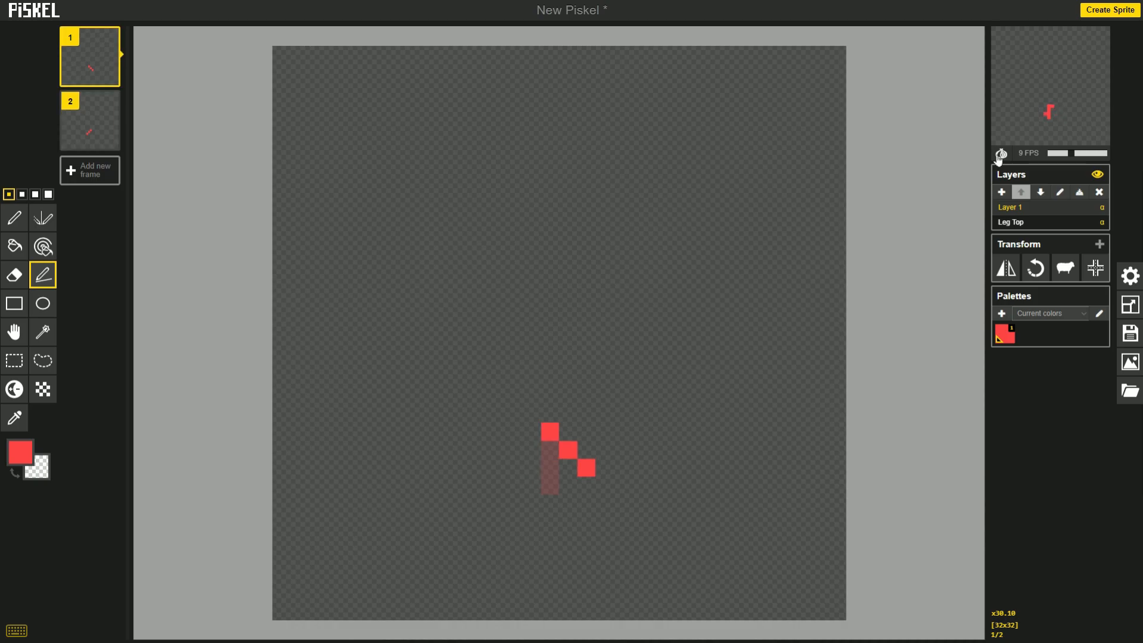
{"action": "key", "text": "Up"}
{"action": "key", "text": "Down"}
{"action": "key", "text": "Up"}
{"action": "key", "text": "Down"}
{"action": "key", "text": "Up"}
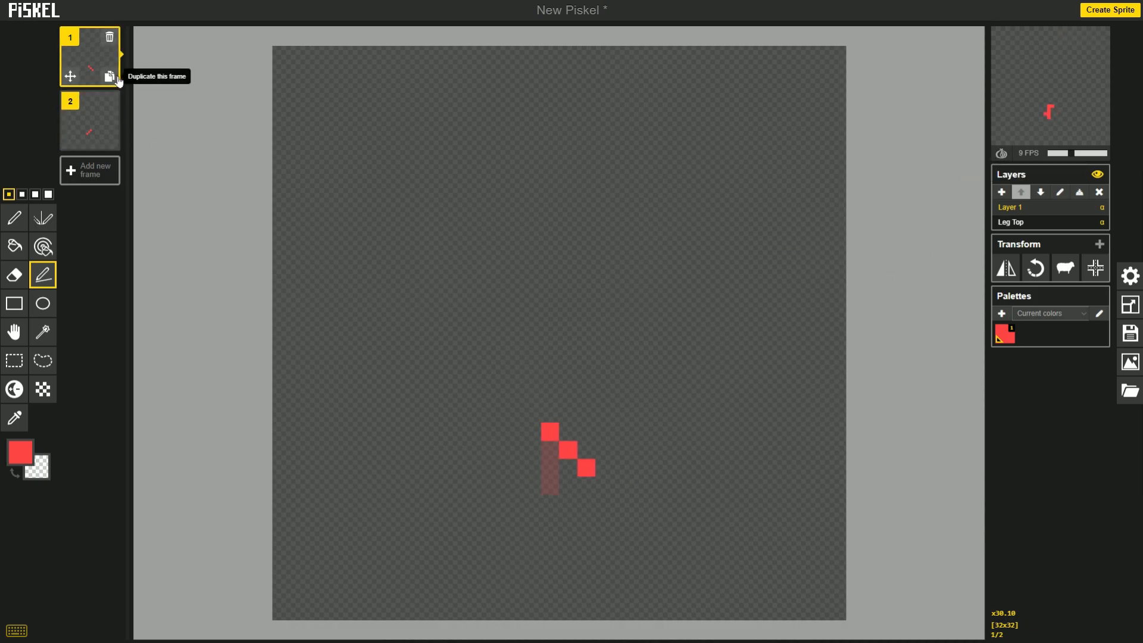
{"action": "key", "text": "Down"}
{"action": "key", "text": "Up"}
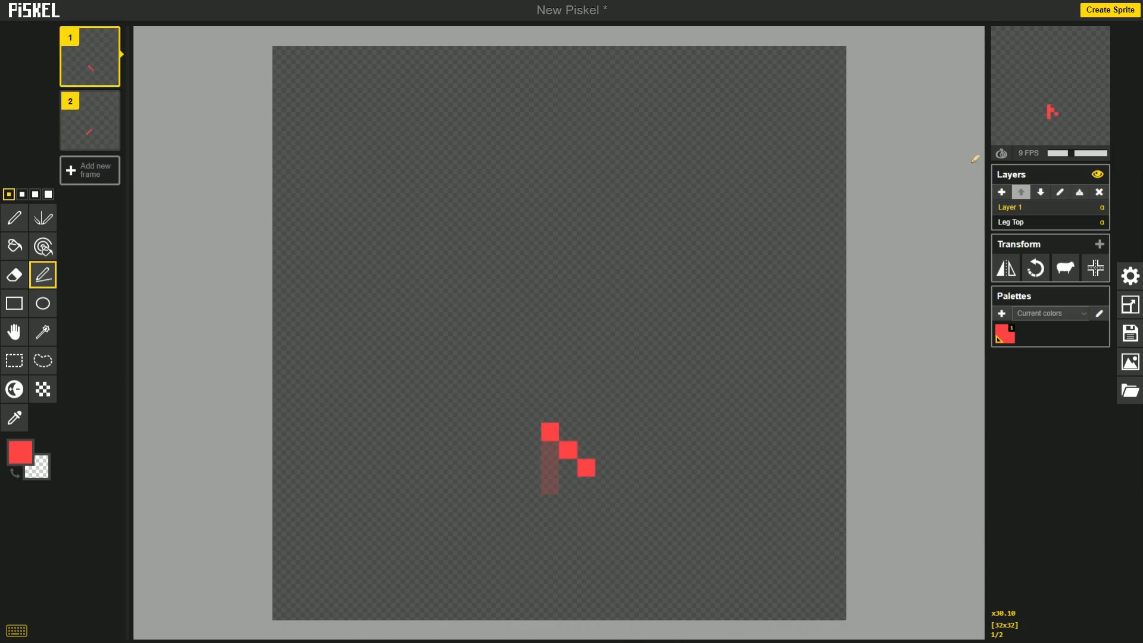
- Hide the layer preview, turn the onion skin on, and alternate between frames 1 and 2 to examine the ghosted neighbouring frame
{"action": "left_click", "coordinate": [1098, 174]}
{"action": "left_click", "coordinate": [996, 155]}
{"action": "key", "text": "Down"}
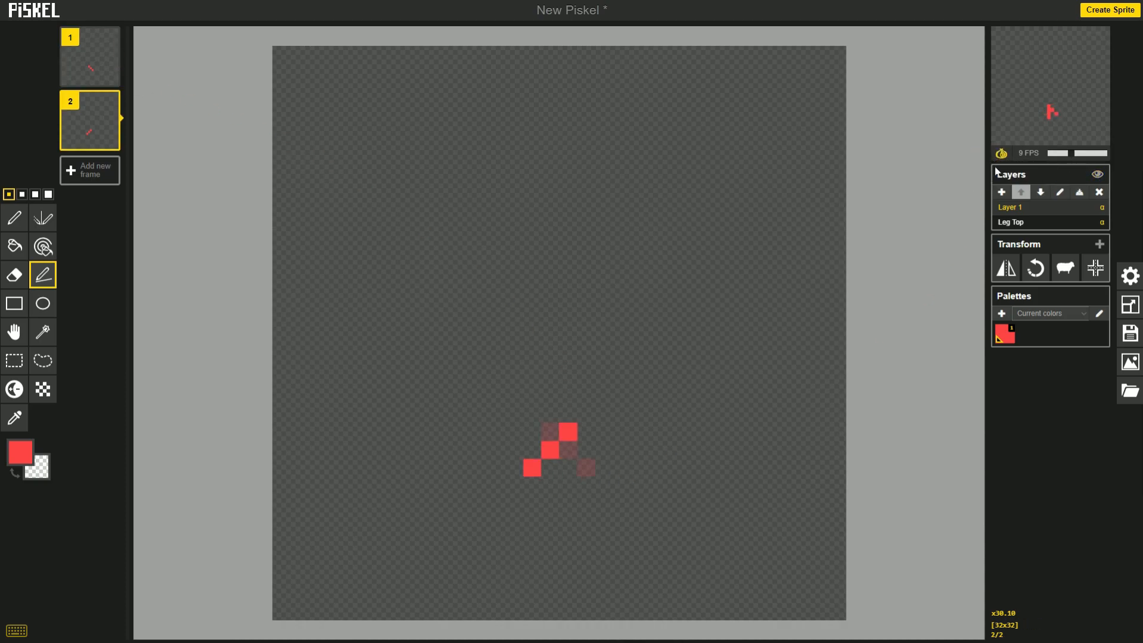
{"action": "key", "text": "Up"}
{"action": "key", "text": "Down"}
{"action": "key", "text": "Up"}
{"action": "key", "text": "Down"}
{"action": "left_click", "coordinate": [89, 59]}
{"action": "left_click", "coordinate": [90, 122]}
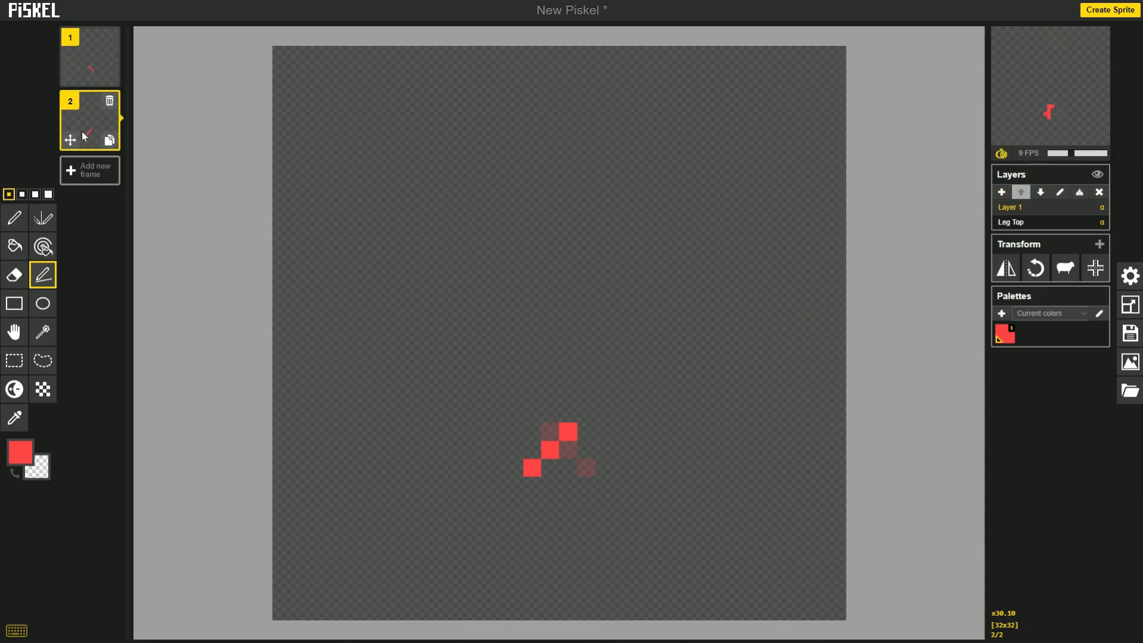
{"action": "key", "text": "Up"}
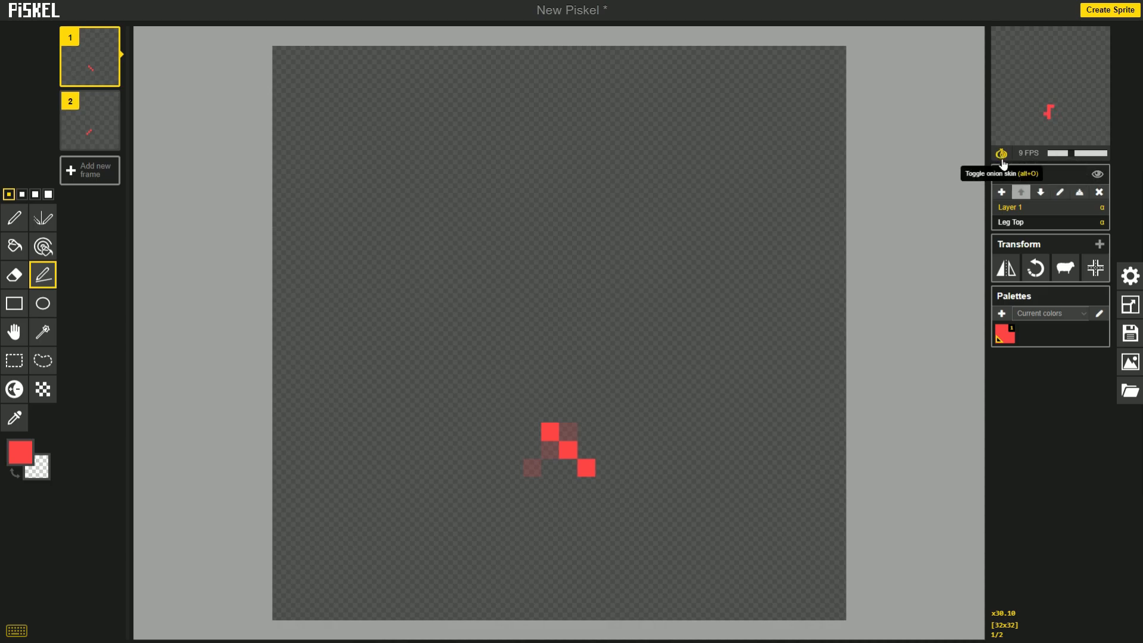
- Show the layer preview and alternate between Layer 1 and Leg Top to examine it, leaving the onion skin on
{"action": "left_click", "coordinate": [1097, 173]}
{"action": "left_click", "coordinate": [1043, 222]}
{"action": "left_click", "coordinate": [1037, 210]}
{"action": "left_click", "coordinate": [1034, 221]}
{"action": "left_click", "coordinate": [1035, 214]}
{"action": "left_click", "coordinate": [1036, 221]}
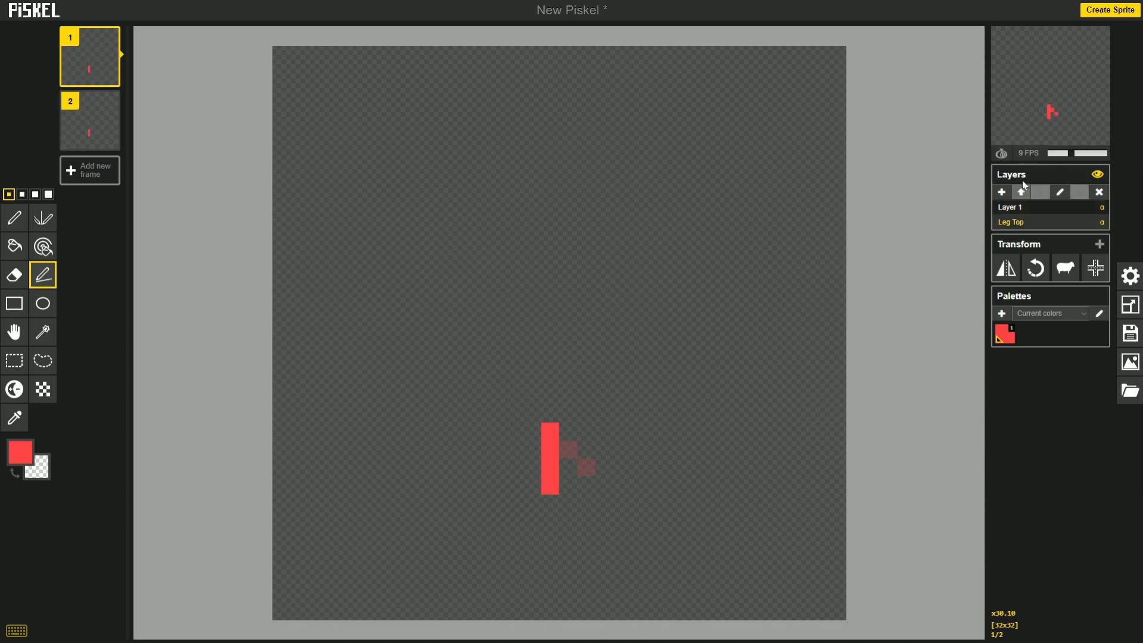
{"action": "left_click", "coordinate": [1002, 153]}
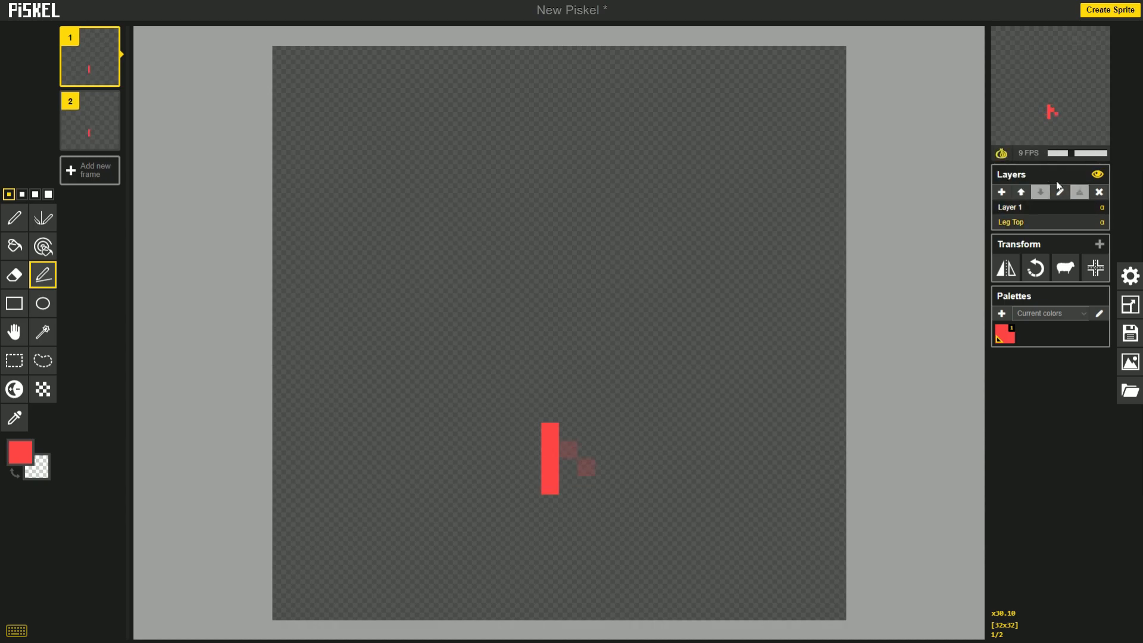
- Delete the second frame and Layer 1, keeping only the Leg Top layer in frame 1
{"action": "left_click", "coordinate": [111, 99]}
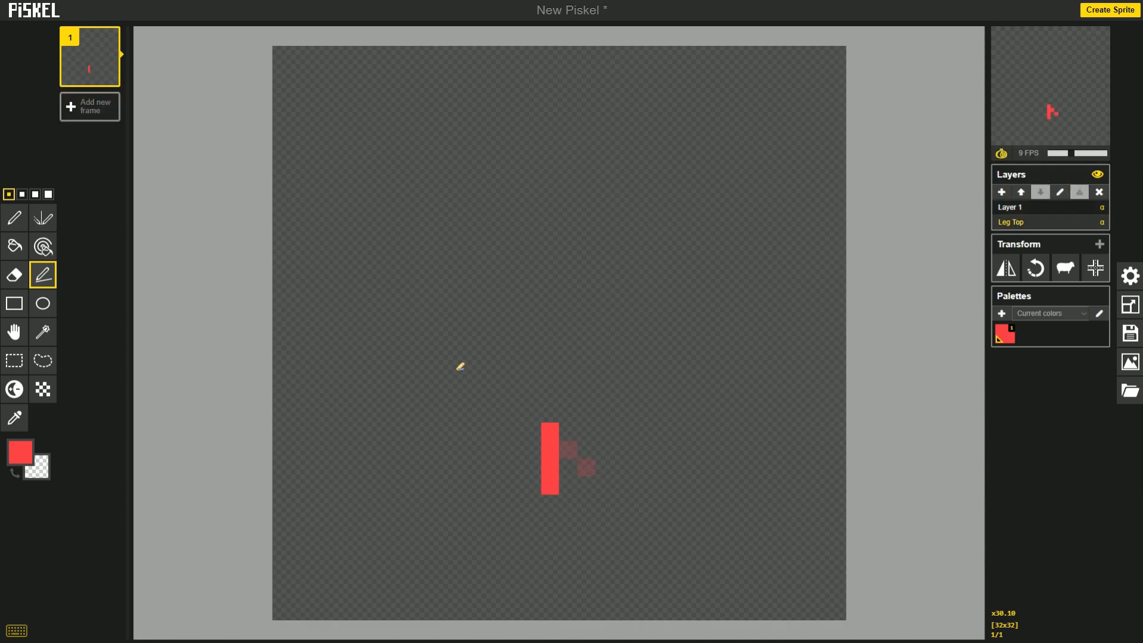
{"action": "left_click", "coordinate": [1047, 210]}
{"action": "left_click", "coordinate": [1100, 194]}
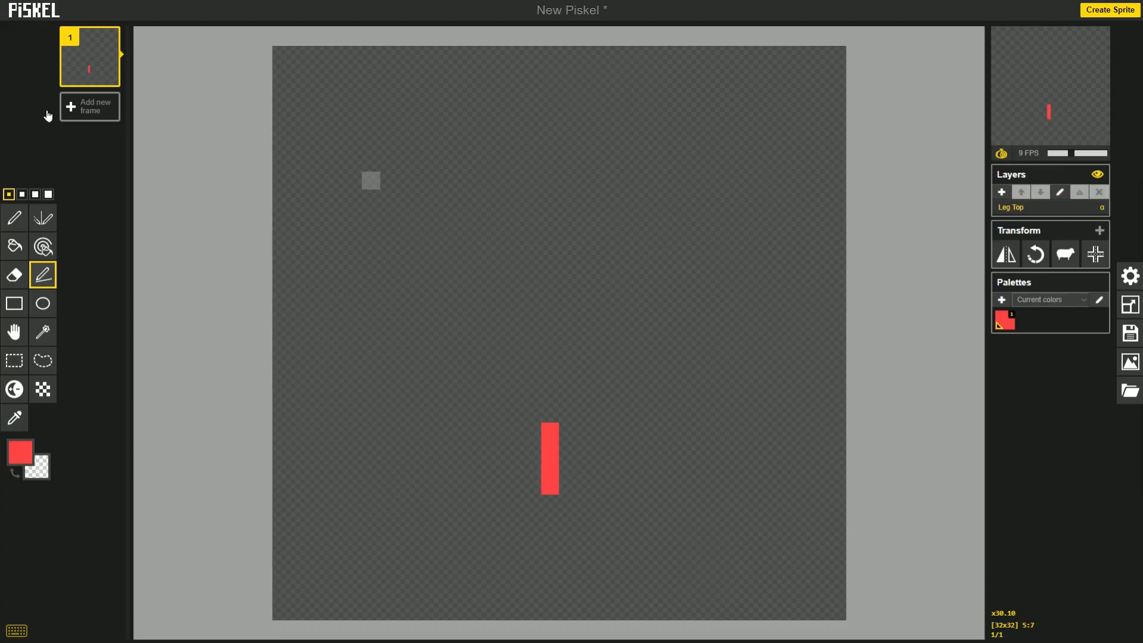
- Add a layer named "Leg Bottom" and move it beneath the Leg Top layer
{"action": "left_click", "coordinate": [1002, 192]}
{"action": "left_click", "coordinate": [1062, 193]}
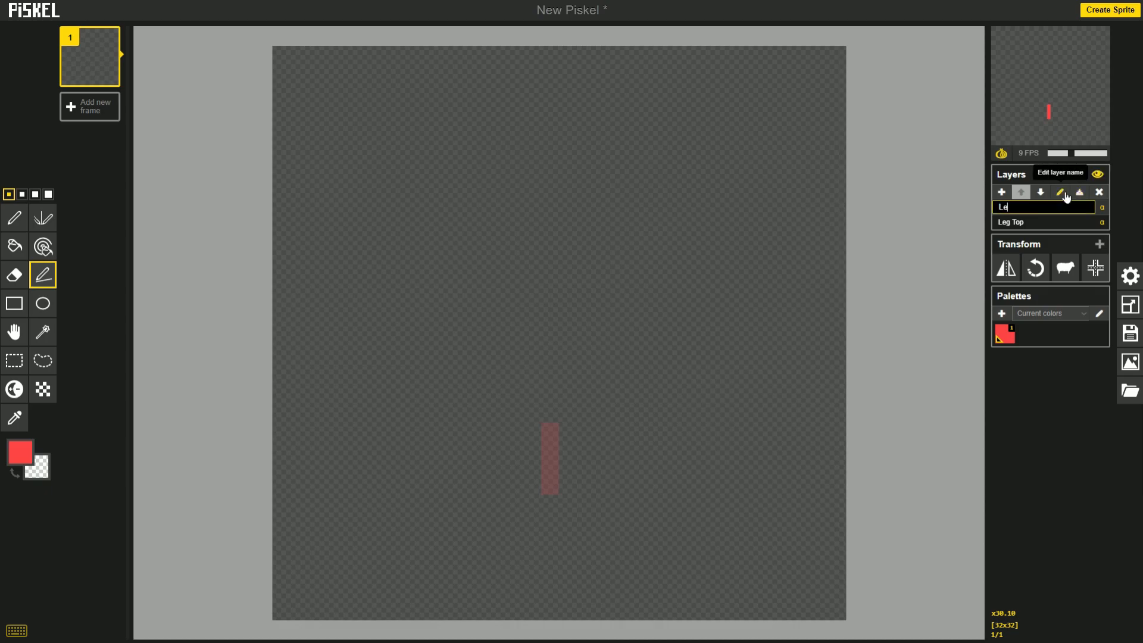
{"action": "type", "text": "Leg Bottom"}
{"action": "key", "text": "Return"}
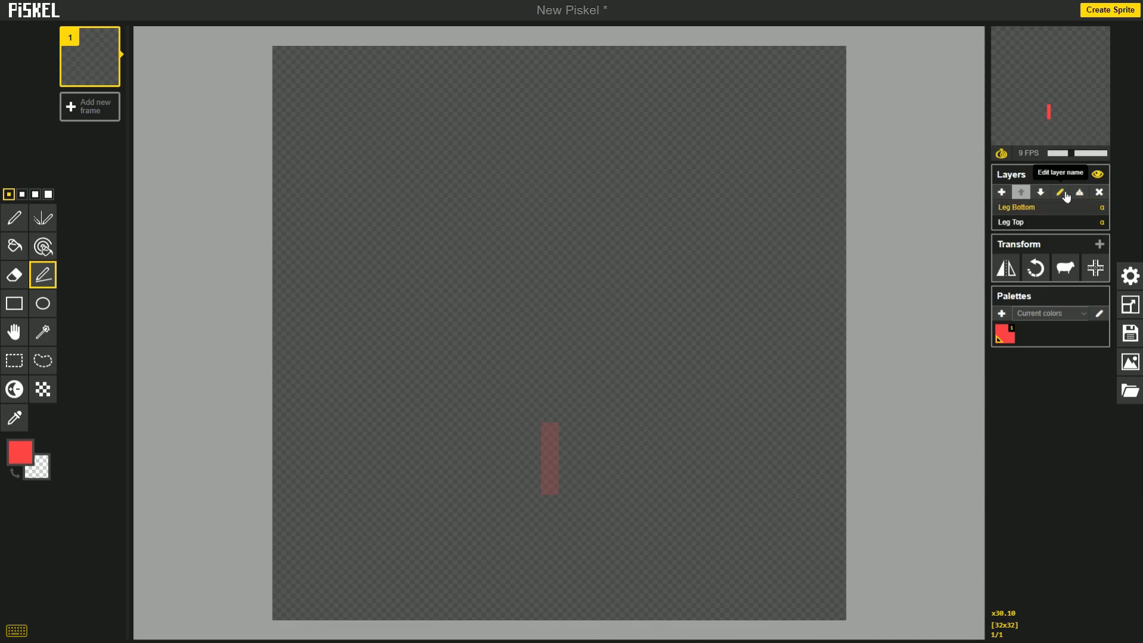
{"action": "left_click", "coordinate": [1041, 192]}
{"action": "left_click", "coordinate": [1017, 213]}
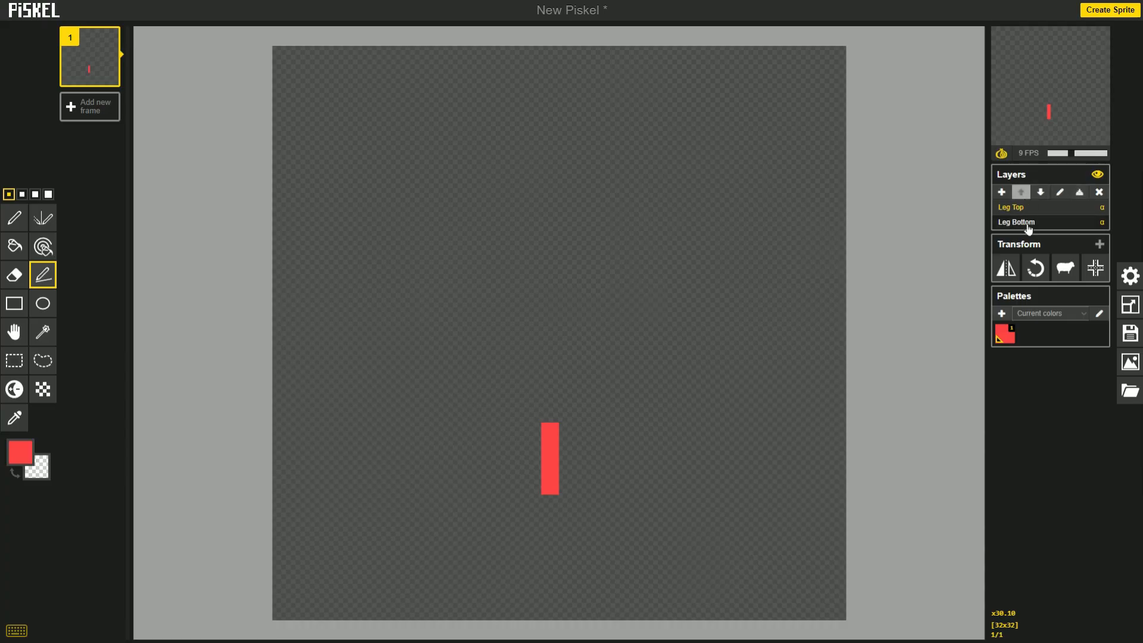
- Draw a four-pixel vertical red line on the Leg Bottom layer and align it under Leg Top, overlapping its lowest pixel
{"action": "left_click", "coordinate": [1012, 224]}
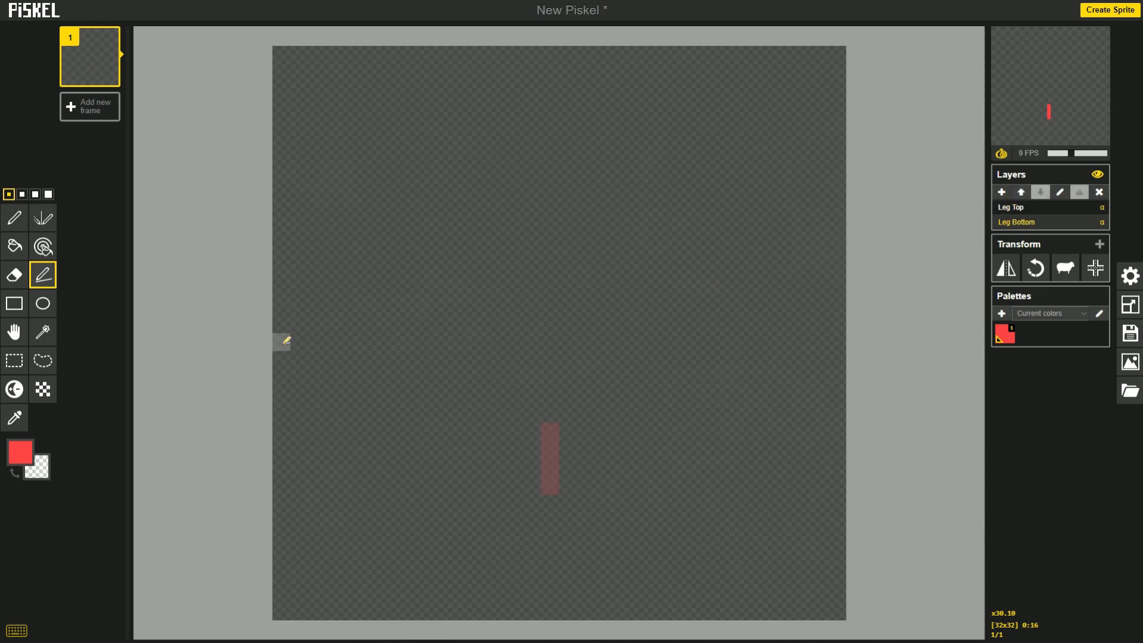
{"action": "left_click_drag", "start_coordinate": [551, 501], "coordinate": [551, 544]}
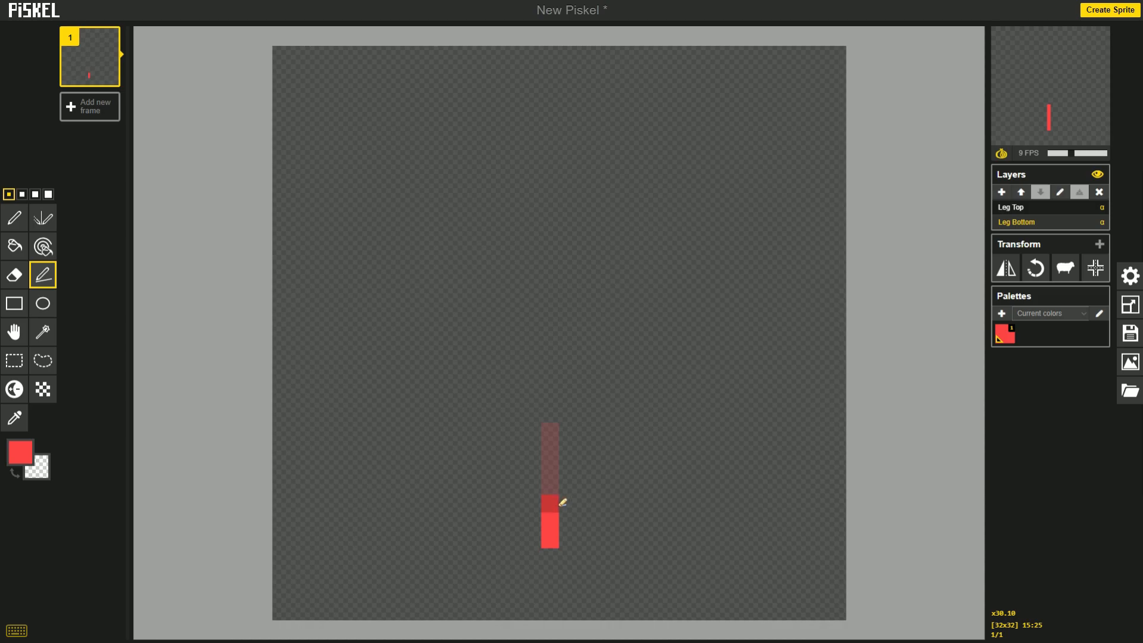
{"action": "key", "text": "ctrl+z"}
{"action": "left_click", "coordinate": [567, 485]}
{"action": "left_click_drag", "start_coordinate": [575, 504], "coordinate": [574, 539]}
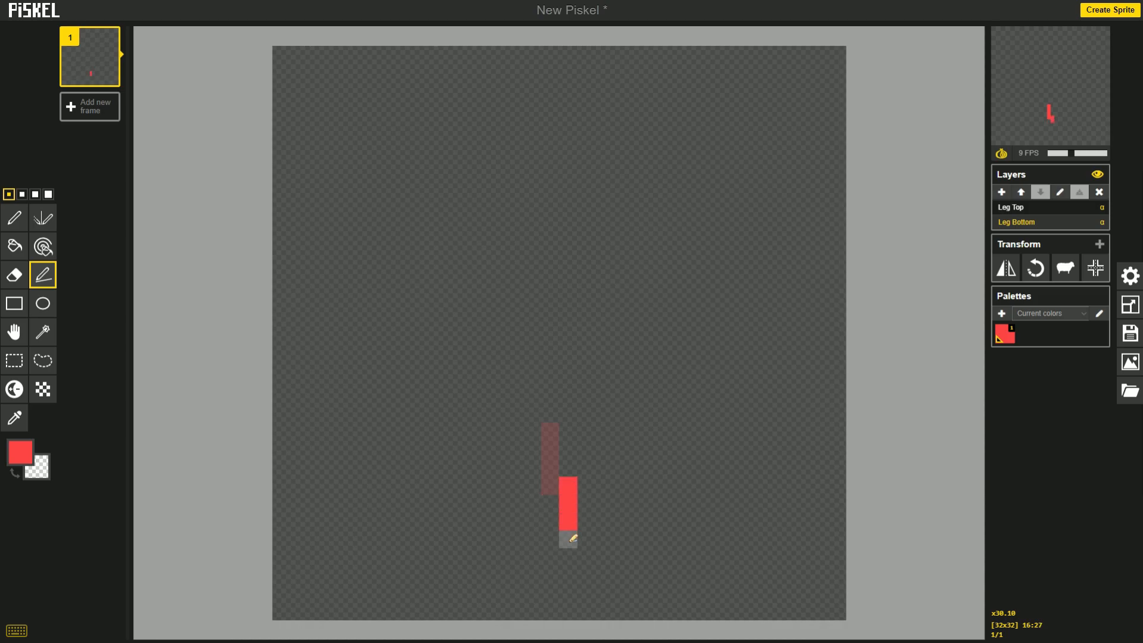
{"action": "left_click", "coordinate": [14, 331]}
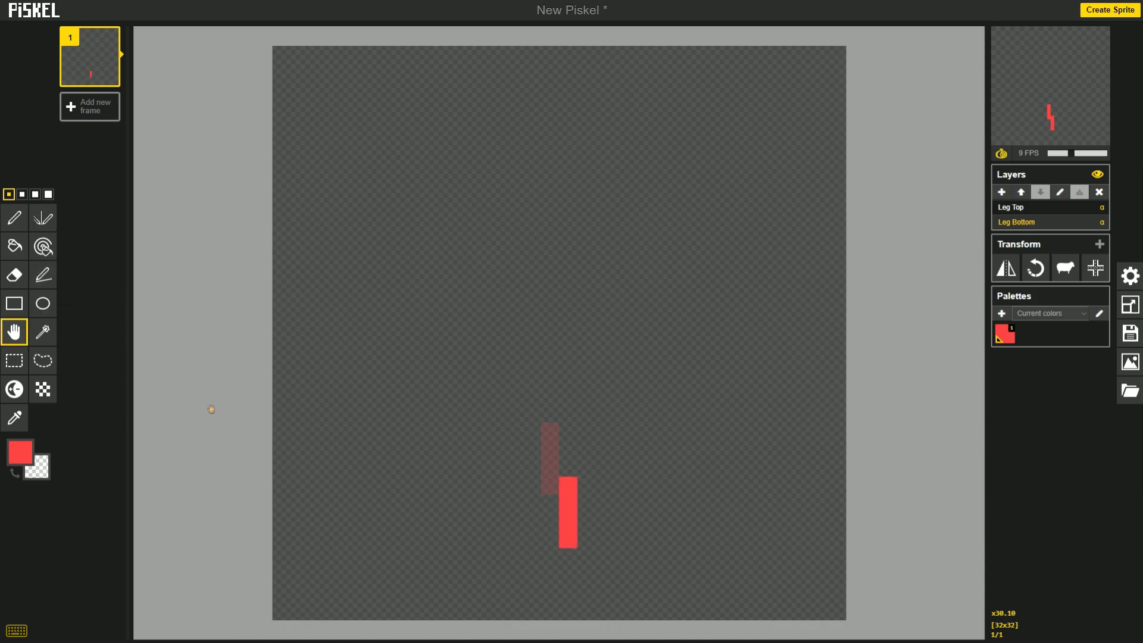
{"action": "left_click_drag", "start_coordinate": [411, 464], "coordinate": [397, 463]}
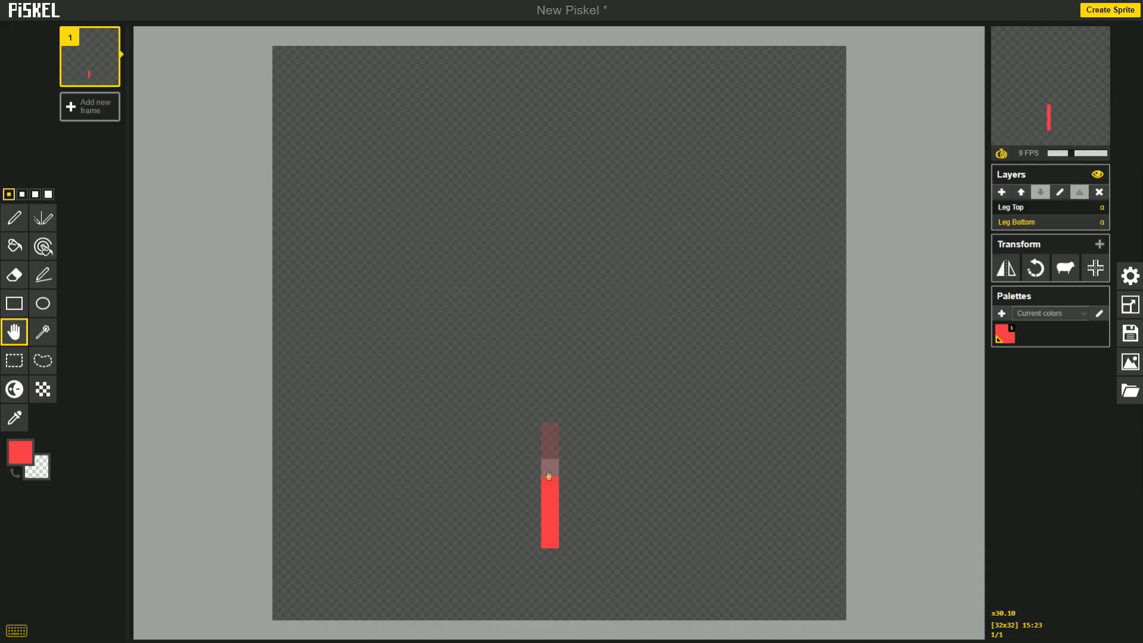
- Add an empty second frame with the Stroke tool active, and return to frame 1
{"action": "left_click", "coordinate": [56, 269]}
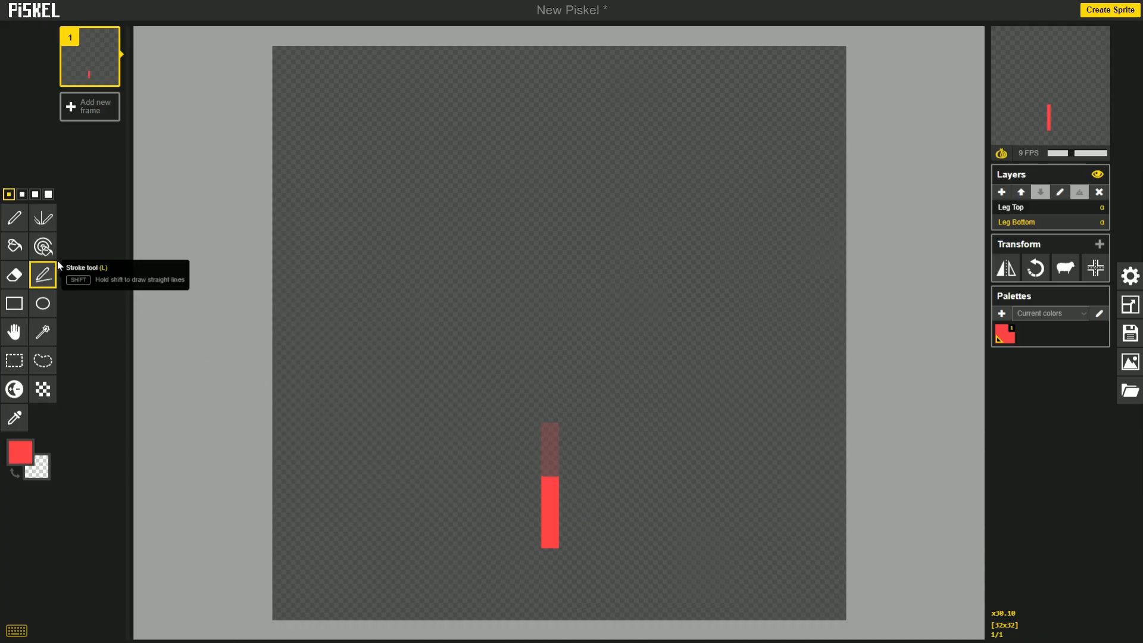
{"action": "left_click", "coordinate": [105, 104]}
{"action": "key", "text": "Up"}
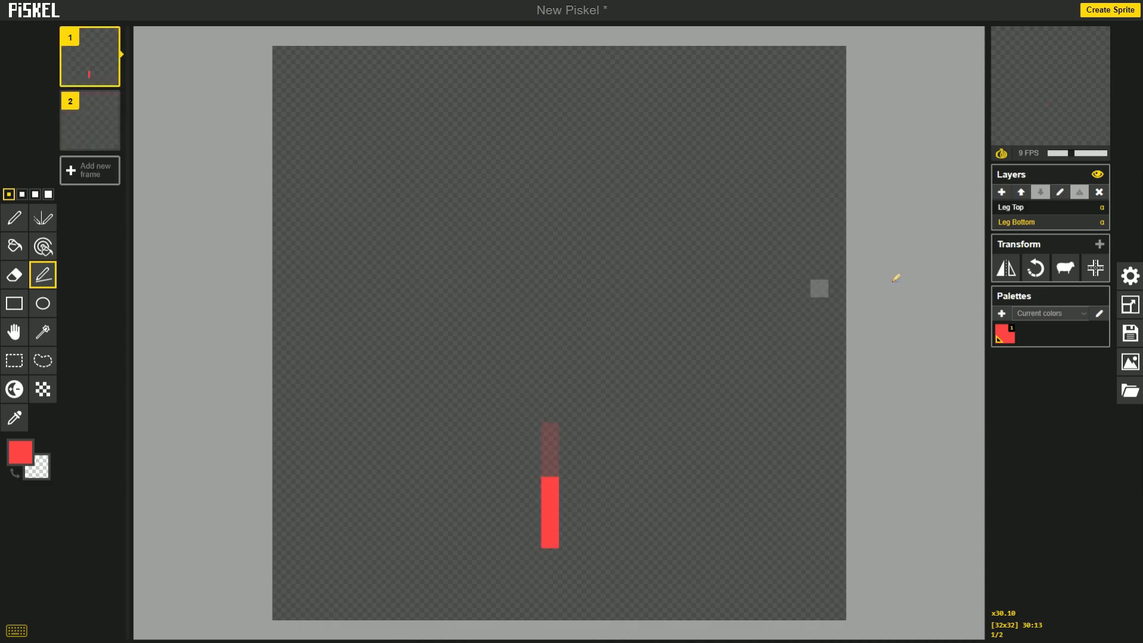
- Cut the red lower-leg pixels out of the Leg Bottom layer in frame 1 using a rectangular selection
{"action": "left_click", "coordinate": [1050, 207]}
{"action": "left_click", "coordinate": [1046, 224]}
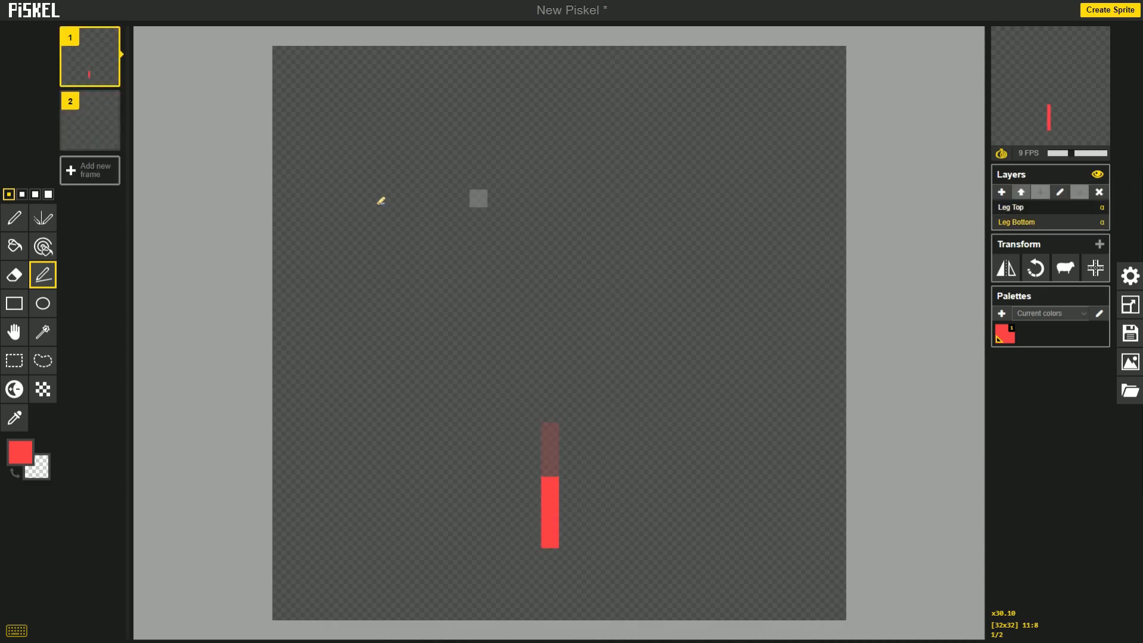
{"action": "left_click", "coordinate": [11, 368]}
{"action": "left_click_drag", "start_coordinate": [694, 593], "coordinate": [370, 413]}
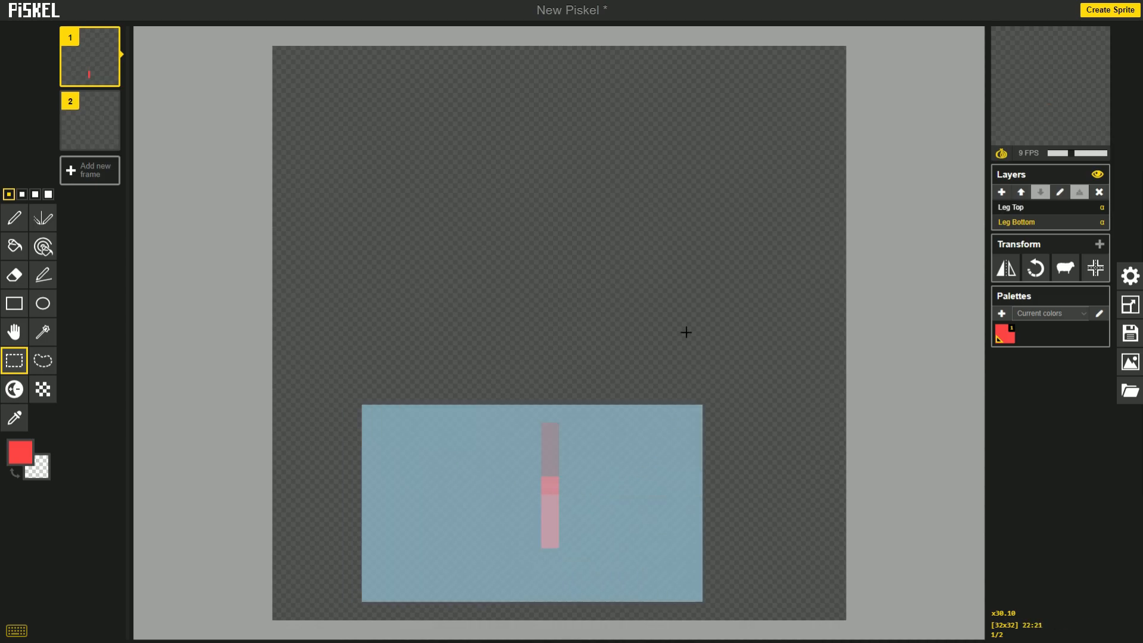
{"action": "key", "text": "ctrl+x"}
- With the Stroke tool, draw a three-pixel red diagonal running down-left from the hip pixel on frame 2's Leg Top layer
{"action": "left_click", "coordinate": [43, 275]}
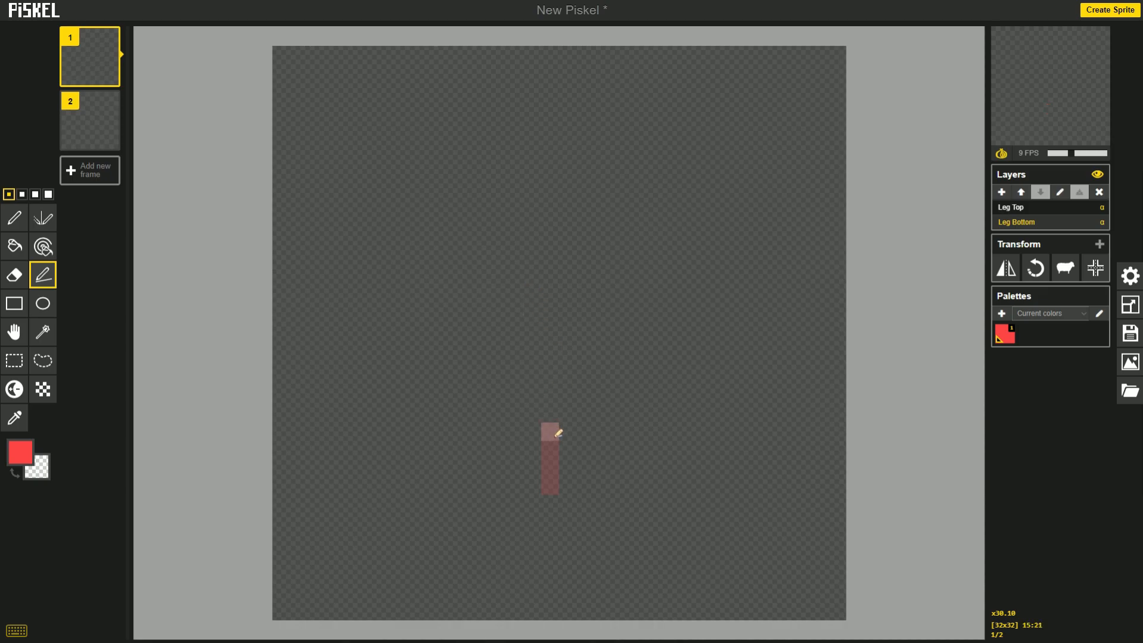
{"action": "key", "text": "Down"}
{"action": "left_click", "coordinate": [1013, 209]}
{"action": "left_click_drag", "start_coordinate": [550, 432], "coordinate": [514, 468]}
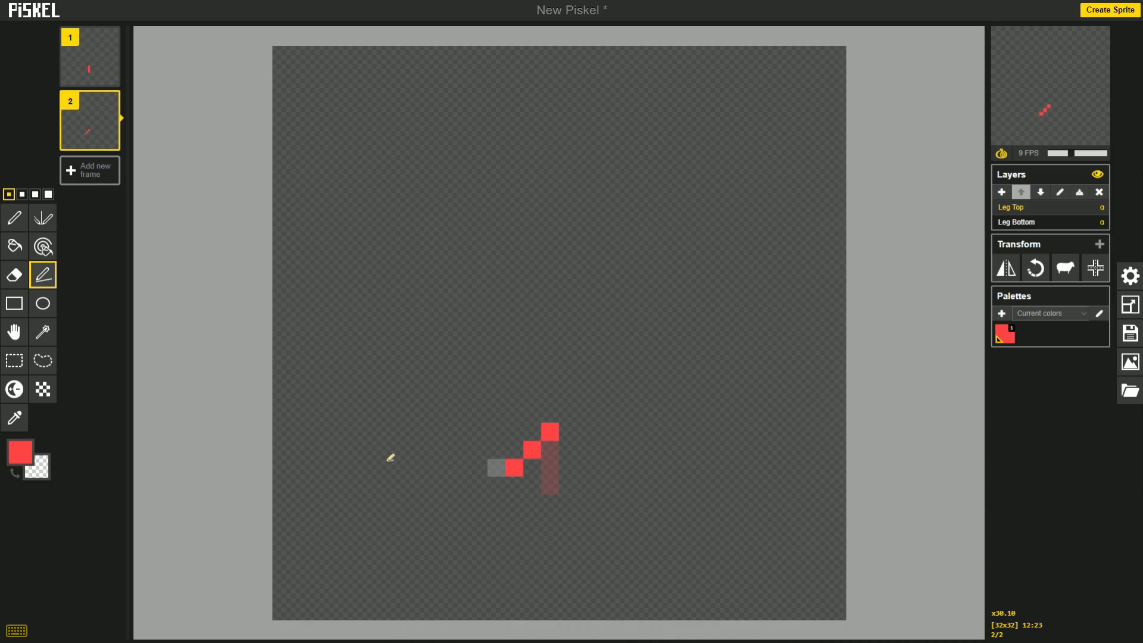
- Add frames 3 and 4, drawing the upper leg as a four-pixel vertical line and a three-pixel diagonal running down-right
{"action": "left_click", "coordinate": [75, 188]}
{"action": "left_click_drag", "start_coordinate": [550, 431], "coordinate": [554, 468]}
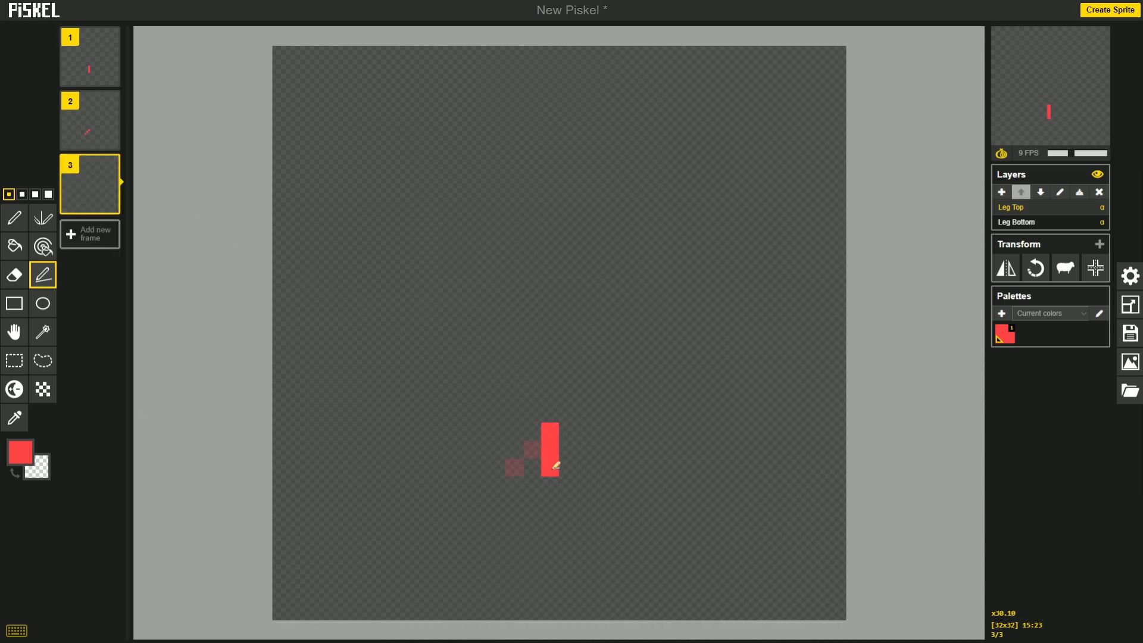
{"action": "left_click", "coordinate": [95, 236]}
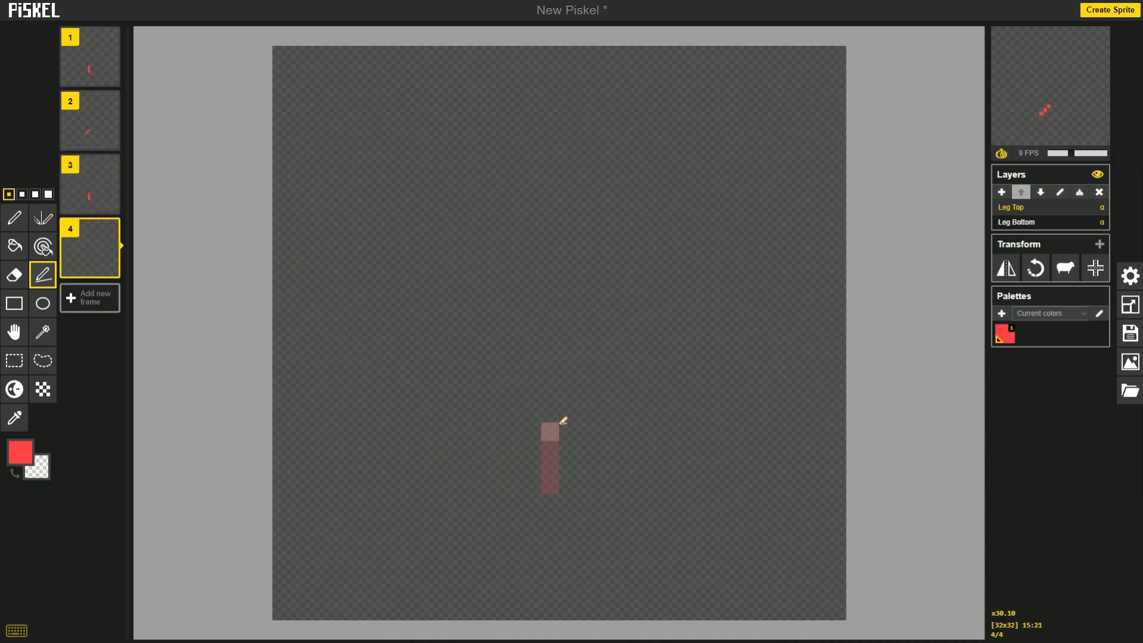
{"action": "left_click_drag", "start_coordinate": [569, 447], "coordinate": [584, 467]}
- Add frames 5 and 6, drawing the upper leg as a four-pixel horizontal line to the right and a three-pixel down-right diagonal
{"action": "left_click", "coordinate": [92, 299]}
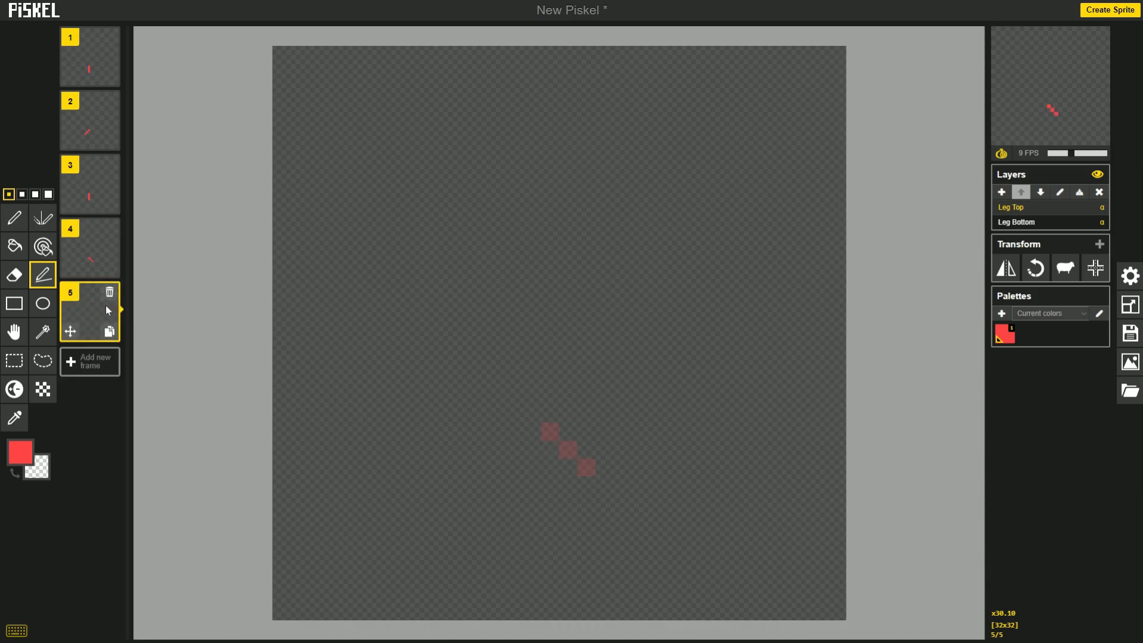
{"action": "left_click_drag", "start_coordinate": [549, 432], "coordinate": [586, 431]}
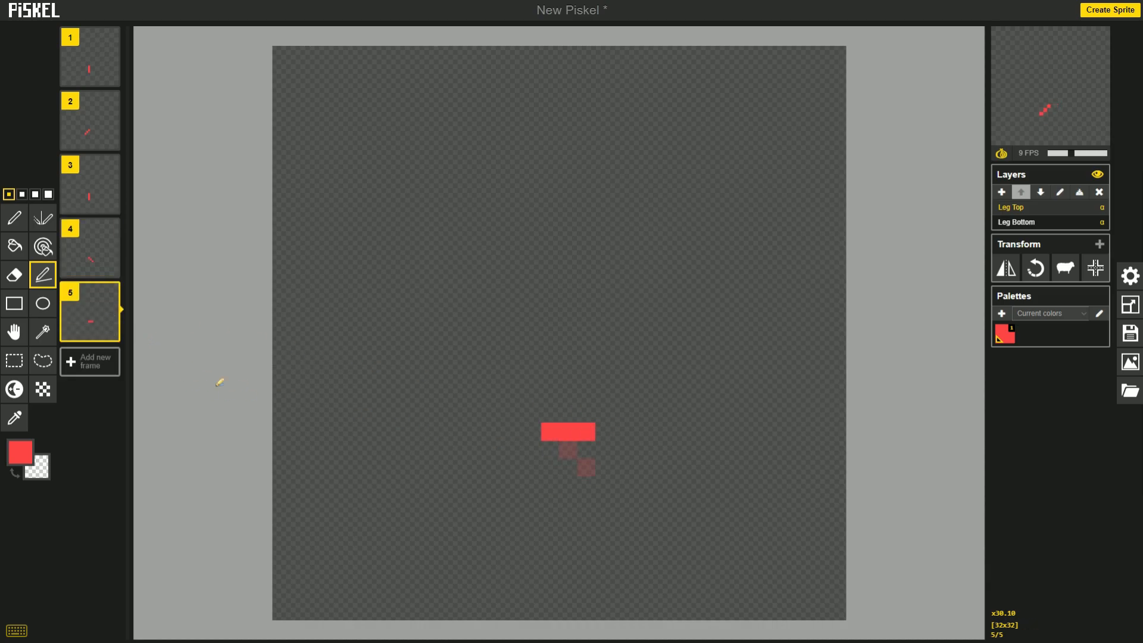
{"action": "left_click", "coordinate": [89, 361]}
{"action": "left_click", "coordinate": [550, 431]}
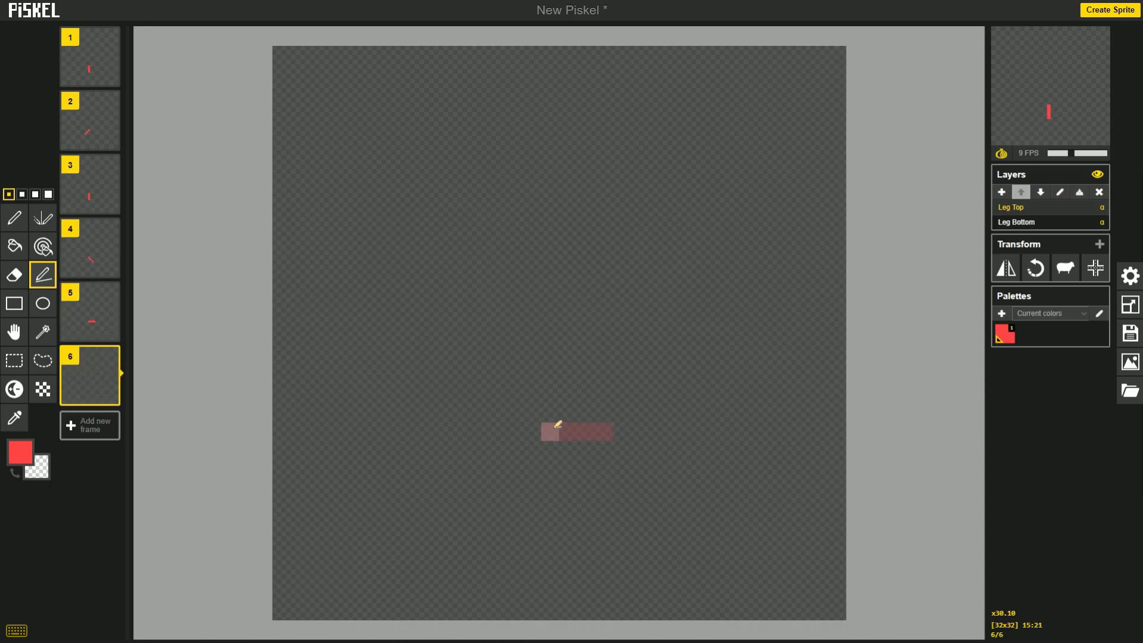
{"action": "left_click", "coordinate": [569, 451]}
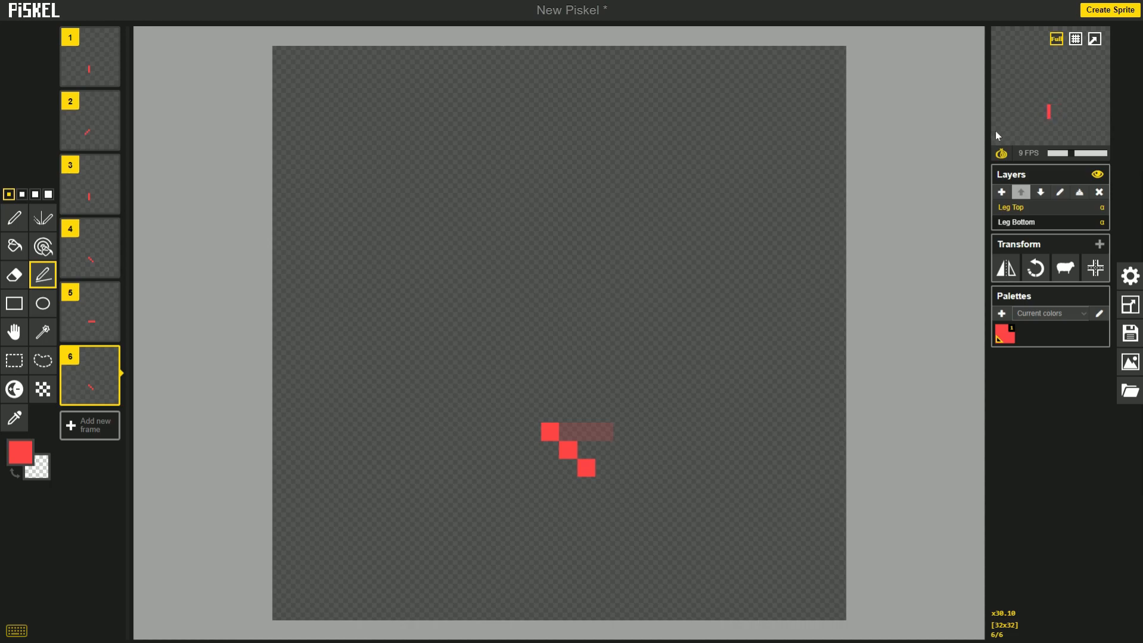
- Step back and forth through frames 1 to 6 to check the upper-leg motion
{"action": "left_click", "coordinate": [76, 66]}
{"action": "key", "text": "Down"}
{"action": "key", "text": "Down"}
{"action": "key", "text": "Down"}
{"action": "key", "text": "Down"}
{"action": "key", "text": "Down"}
{"action": "key", "text": "Up"}
{"action": "key", "text": "Up"}
{"action": "key", "text": "Up"}
{"action": "key", "text": "Up"}
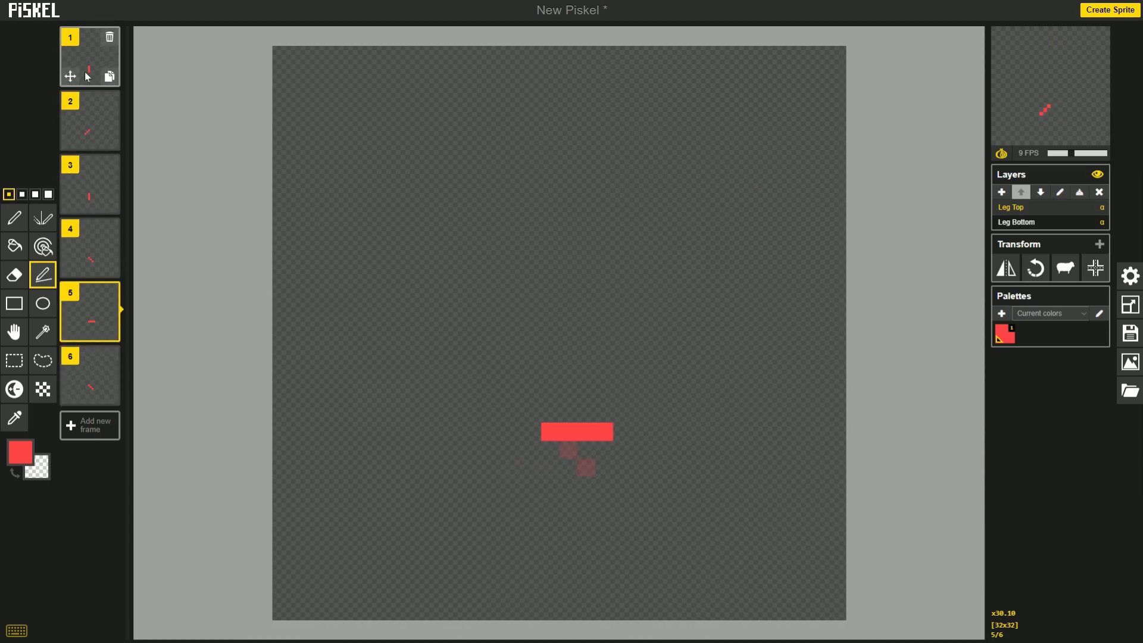
{"action": "key", "text": "Up"}
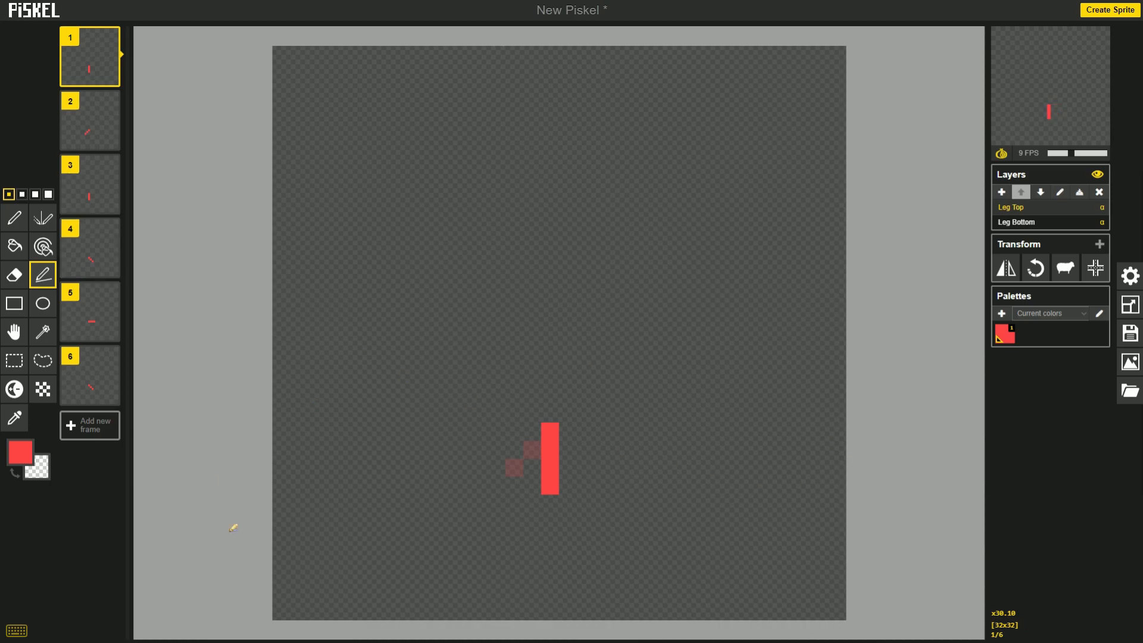
{"action": "key", "text": "Down"}
{"action": "key", "text": "Down"}
{"action": "key", "text": "Down"}
{"action": "key", "text": "Down"}
{"action": "key", "text": "Down"}
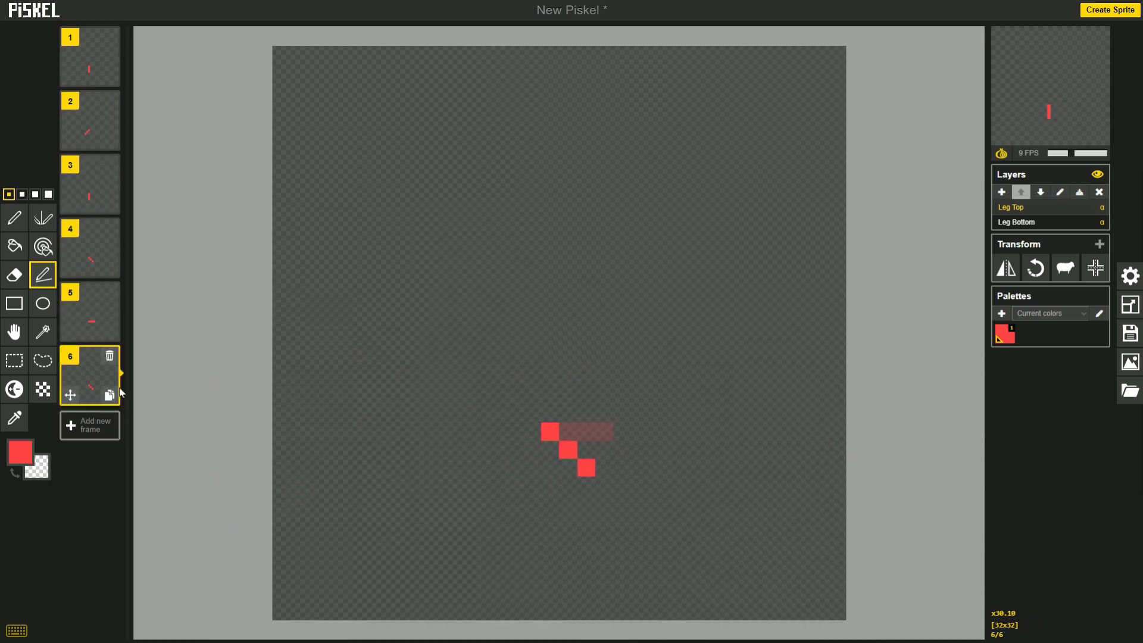
{"action": "key", "text": "Up"}
{"action": "key", "text": "Up"}
{"action": "key", "text": "Up"}
{"action": "key", "text": "Up"}
{"action": "key", "text": "Up"}
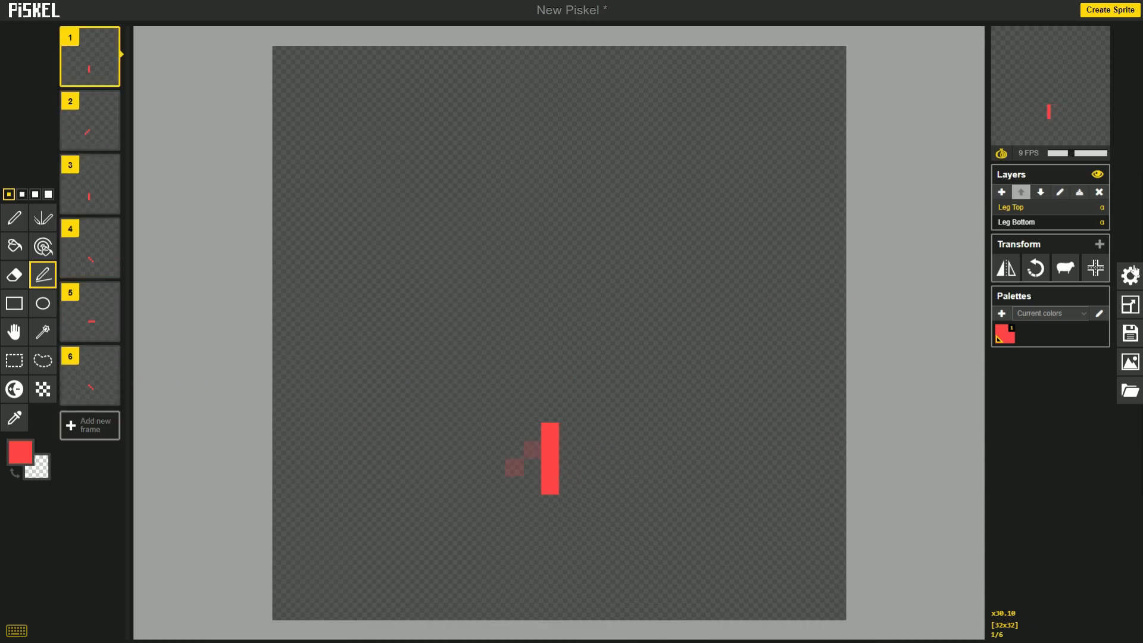
- On Leg Bottom, draw the lower leg in frames 1 to 3: four-pixel vertical, three-pixel up-left diagonal, and four-pixel horizontal to the left
{"action": "left_click", "coordinate": [1046, 221]}
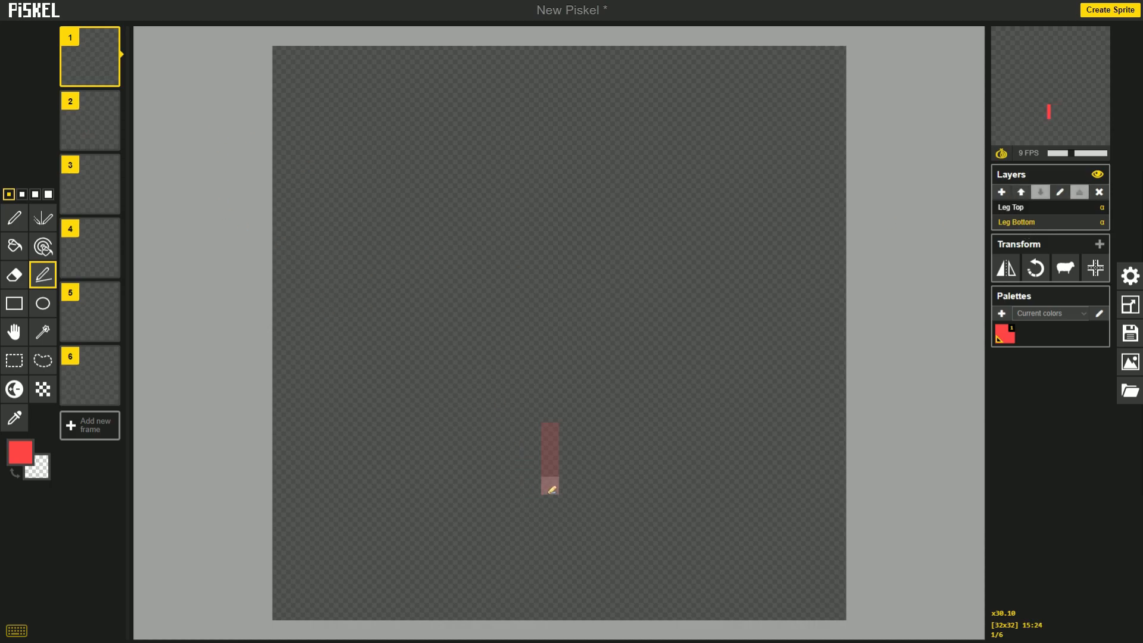
{"action": "key", "text": "Down"}
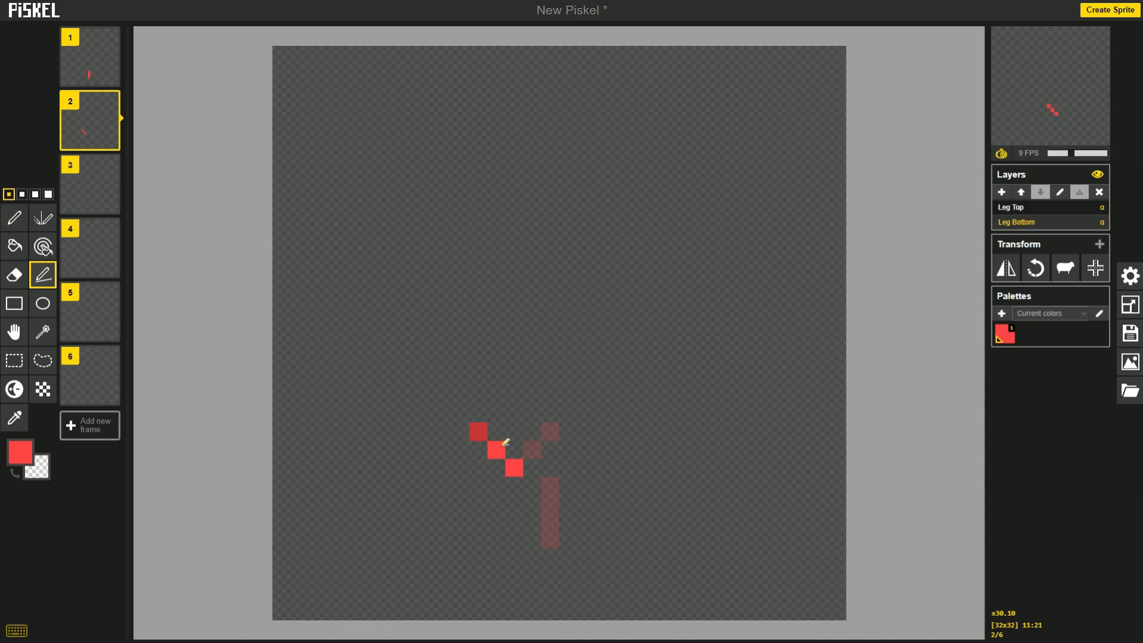
{"action": "key", "text": "Down"}
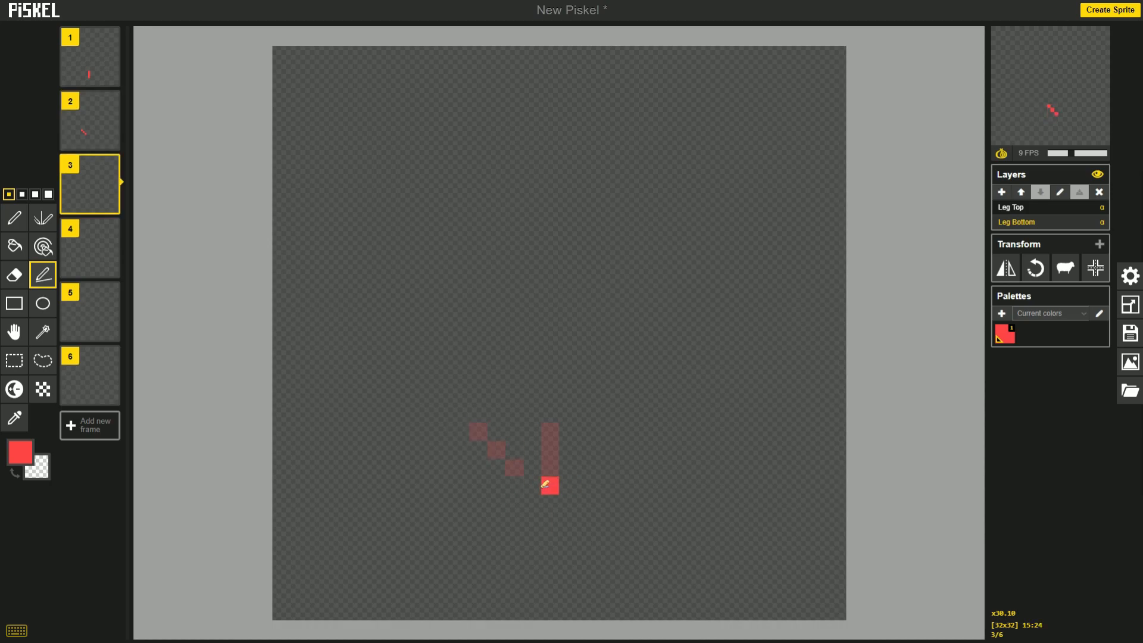
- Draw the lower leg in frames 4 to 6: three-pixel down-left diagonal, four-pixel vertical, and three-pixel down-right diagonal from the knee
{"action": "key", "text": "Down"}
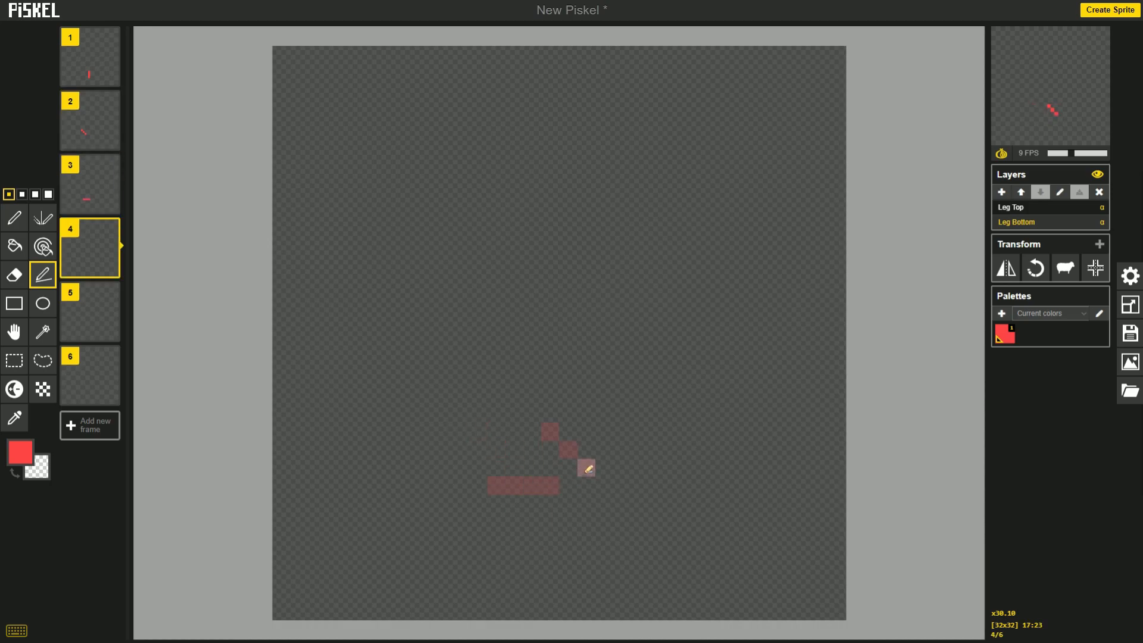
{"action": "key", "text": "Down"}
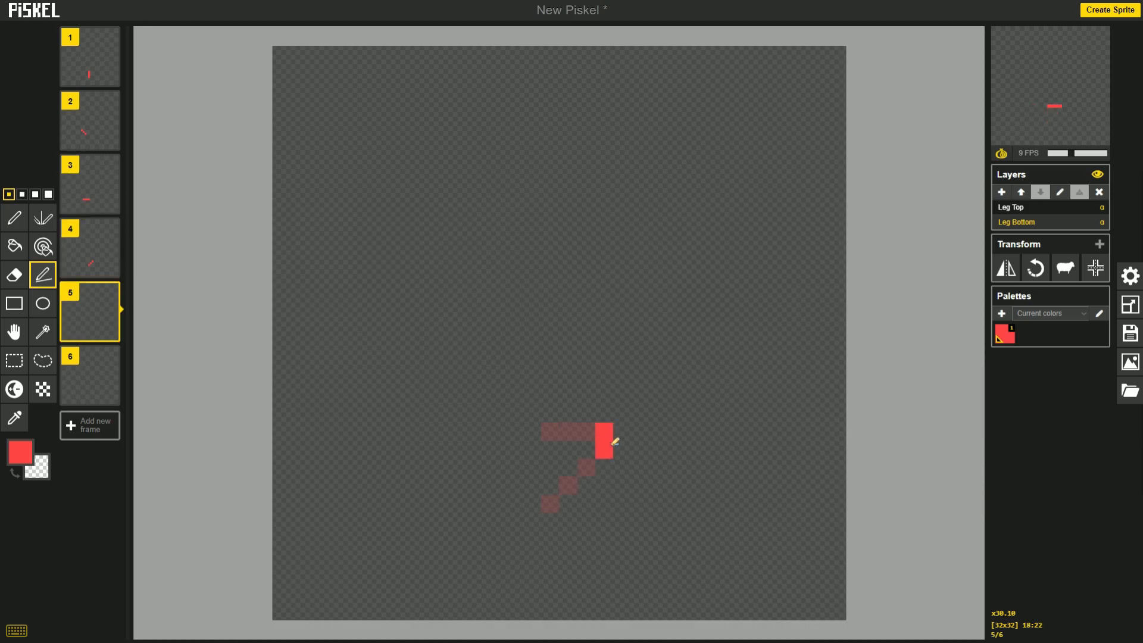
{"action": "key", "text": "Down"}
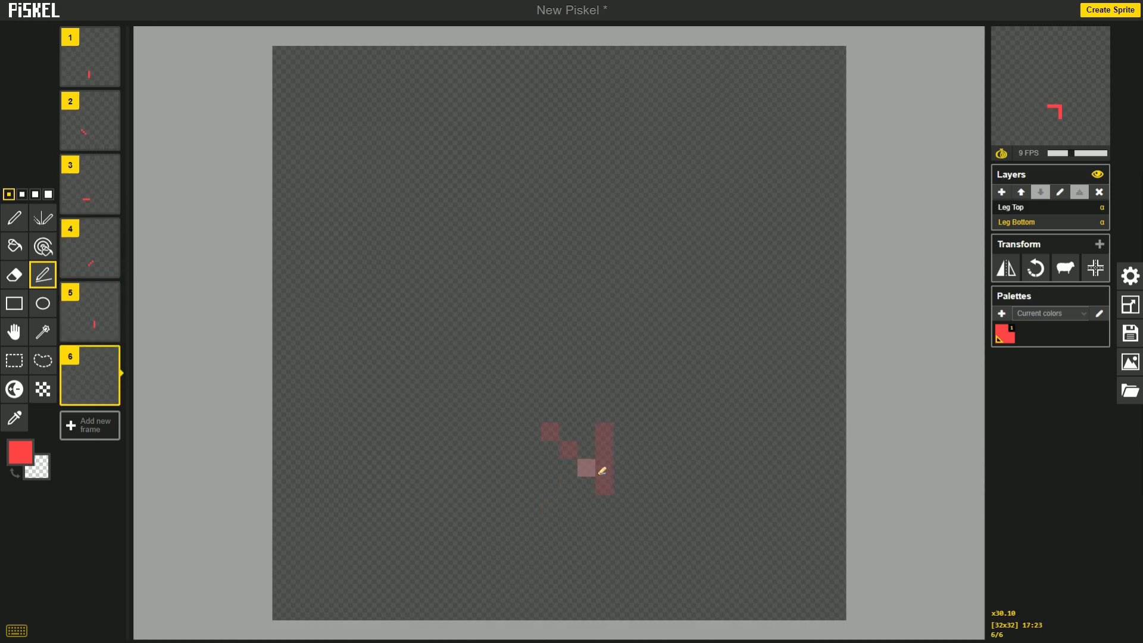
{"action": "key", "text": "Up"}
{"action": "key", "text": "Down"}
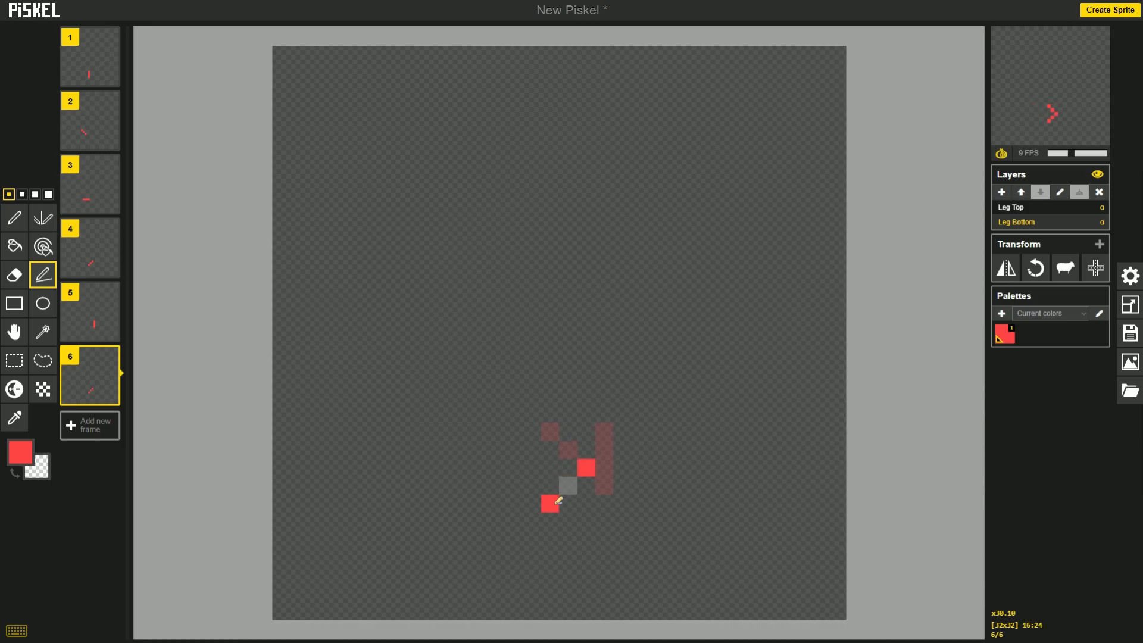
{"action": "key", "text": "Up"}
{"action": "key", "text": "Down"}
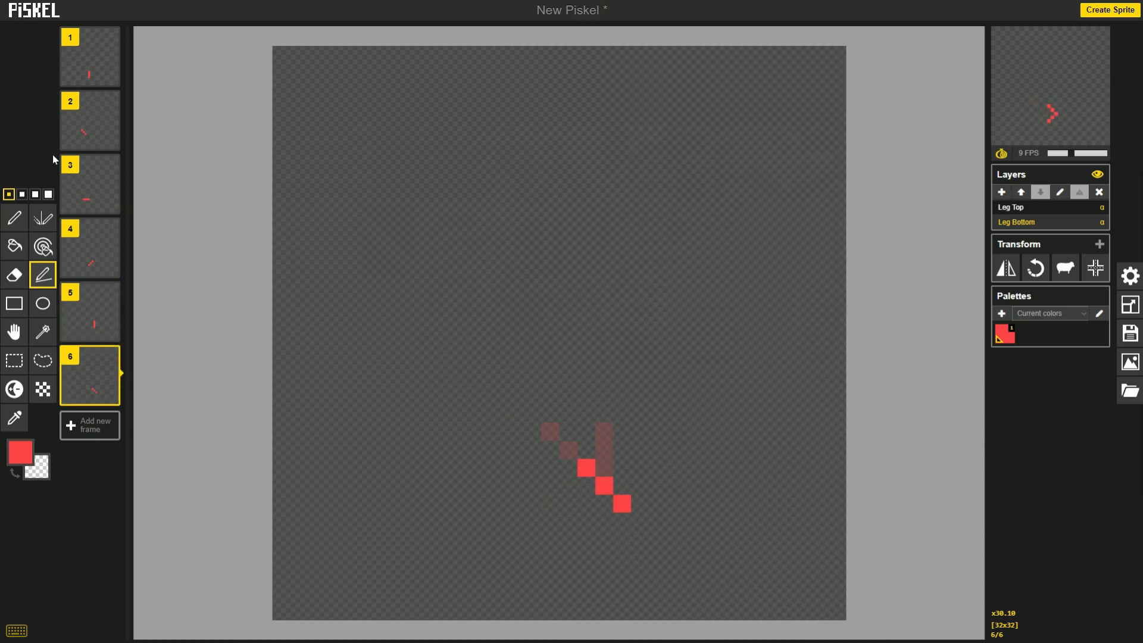
- Review the lower-leg position in each frame from 1 to 6
{"action": "left_click", "coordinate": [89, 59]}
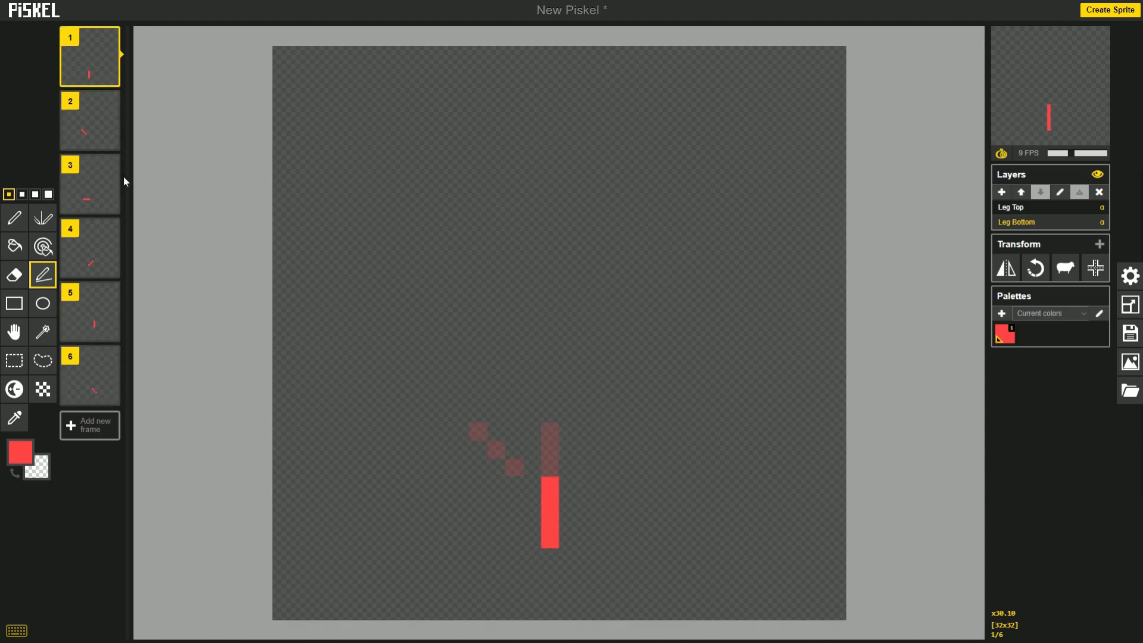
{"action": "left_click", "coordinate": [91, 134]}
{"action": "key", "text": "Up"}
{"action": "key", "text": "Down"}
{"action": "key", "text": "Down"}
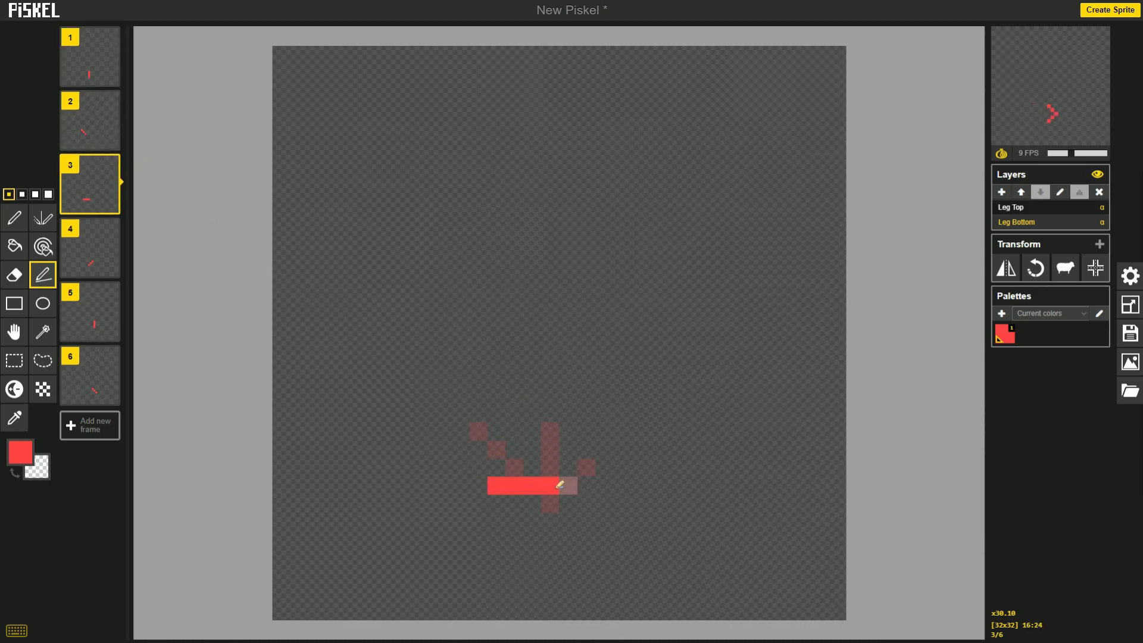
{"action": "key", "text": "Down"}
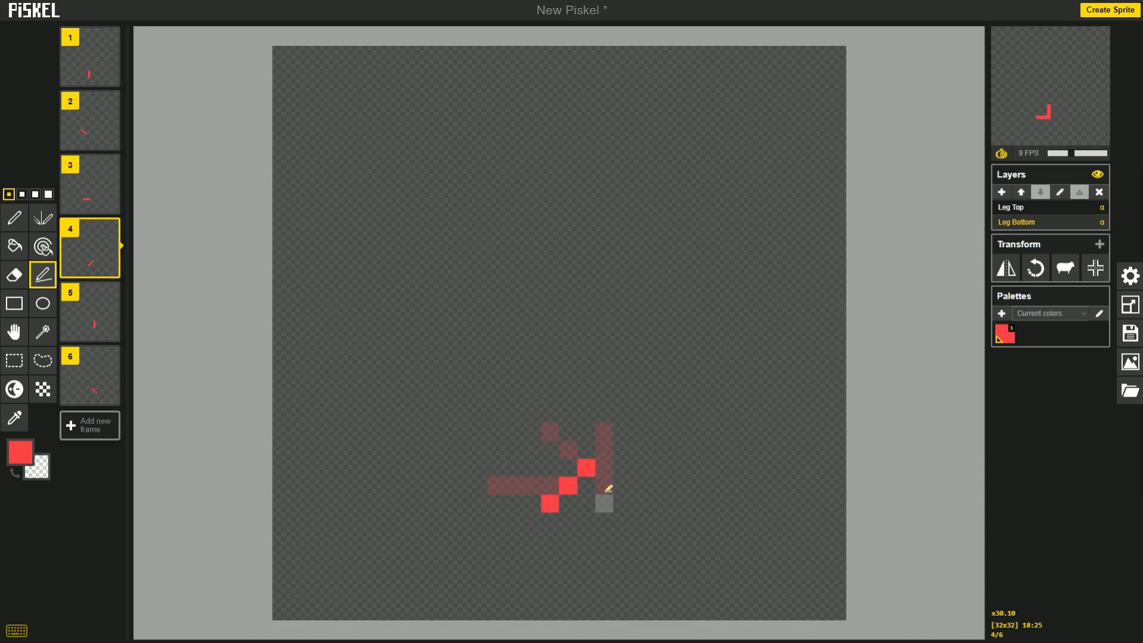
{"action": "key", "text": "Down"}
{"action": "key", "text": "Down"}
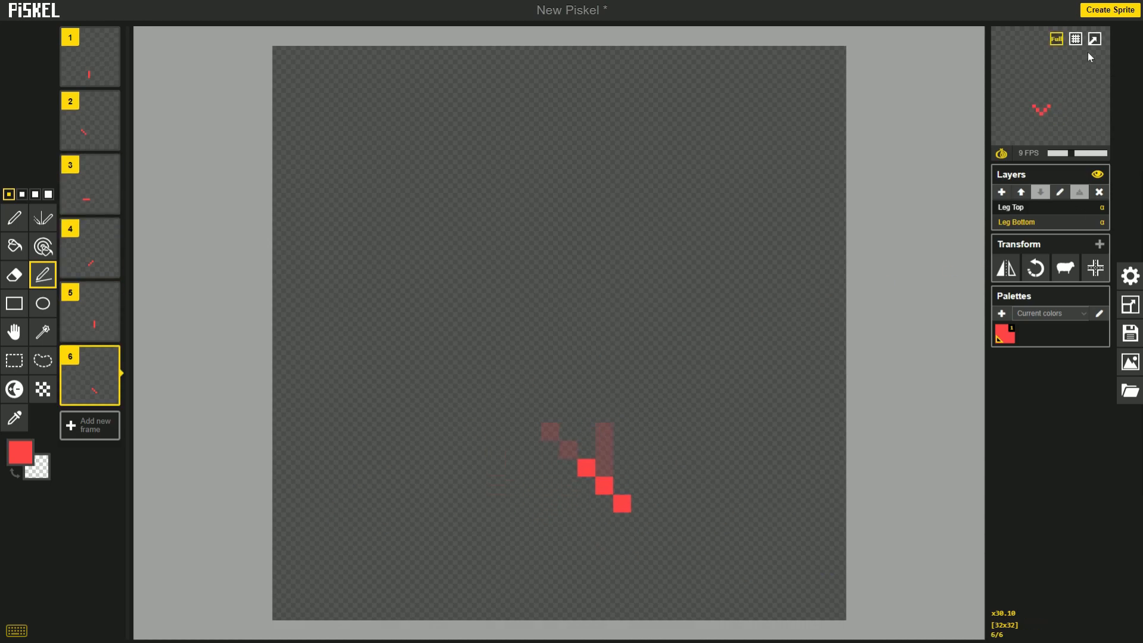
- View the leg animation in an enlarged separate preview window, and return to the editor
{"action": "left_click", "coordinate": [1094, 39]}
{"action": "left_click_drag", "start_coordinate": [184, 110], "coordinate": [865, 156]}
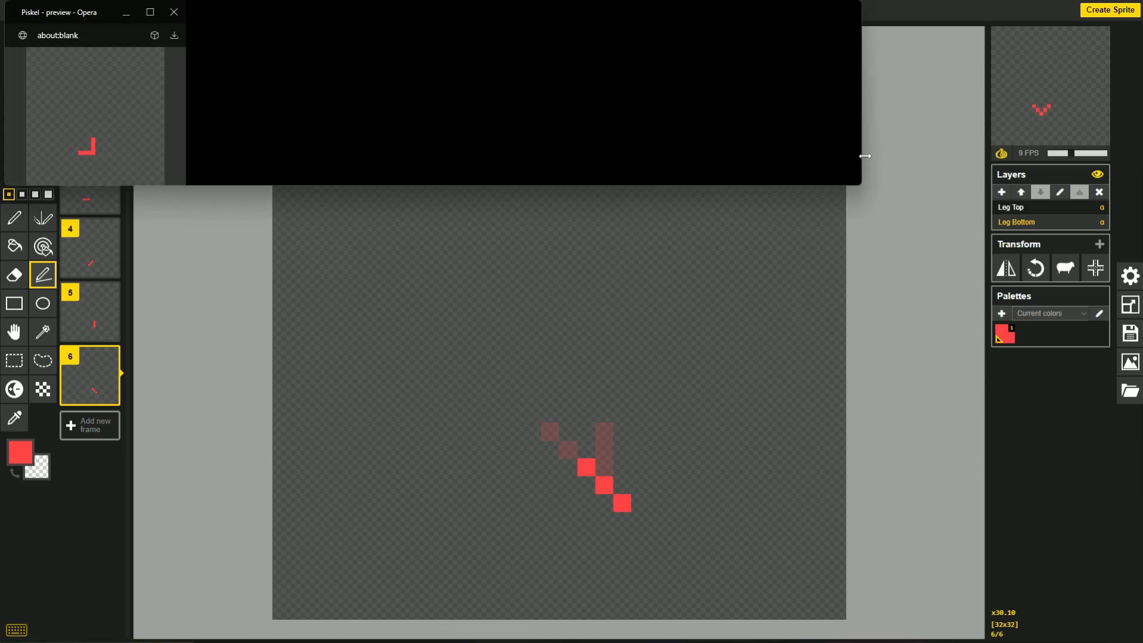
{"action": "left_click_drag", "start_coordinate": [793, 184], "coordinate": [784, 604]}
{"action": "left_click_drag", "start_coordinate": [555, 16], "coordinate": [706, 17]}
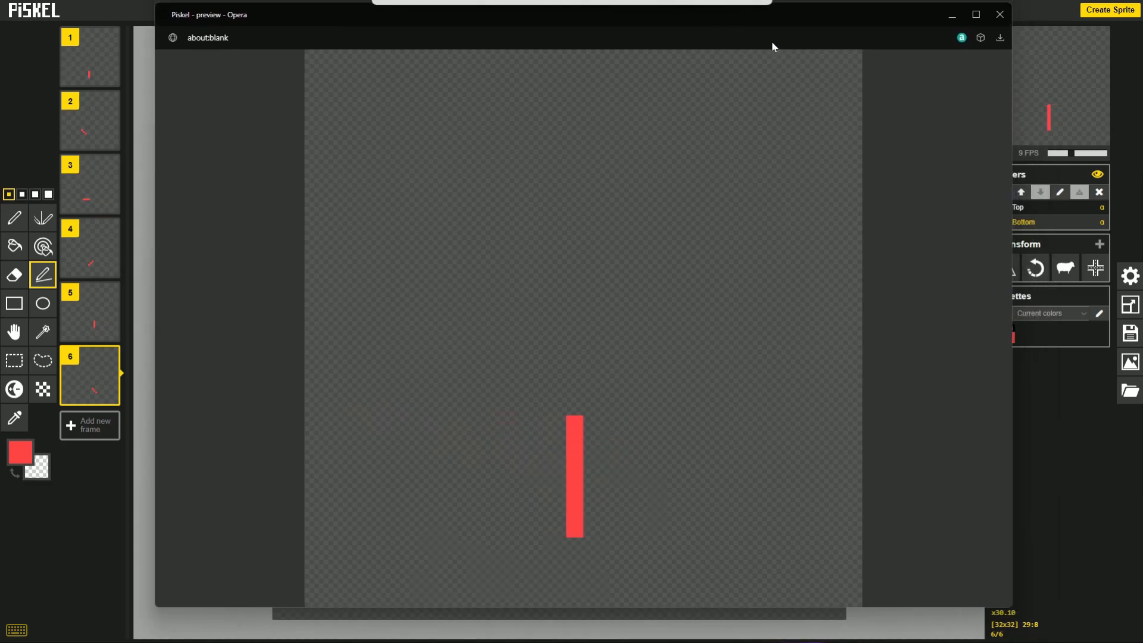
{"action": "left_click", "coordinate": [1091, 469]}
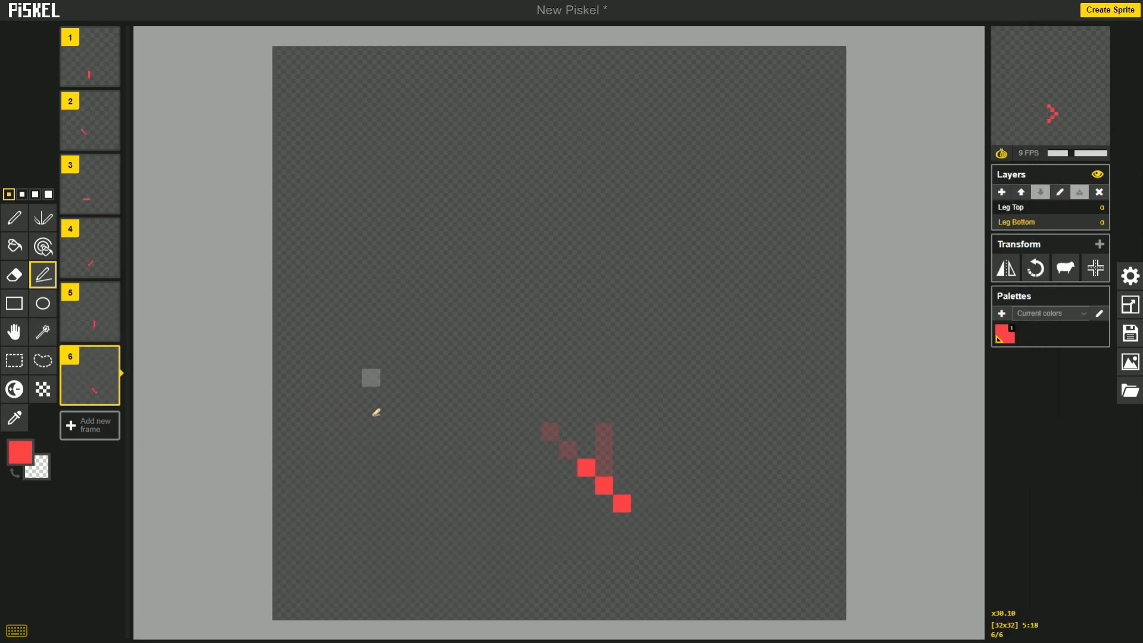
- Merge the Leg Top layer with Leg Bottom and rename the merged layer "Leg Front"
{"action": "left_click", "coordinate": [1048, 206]}
{"action": "left_click", "coordinate": [1080, 192]}
{"action": "double_click", "coordinate": [1066, 208]}
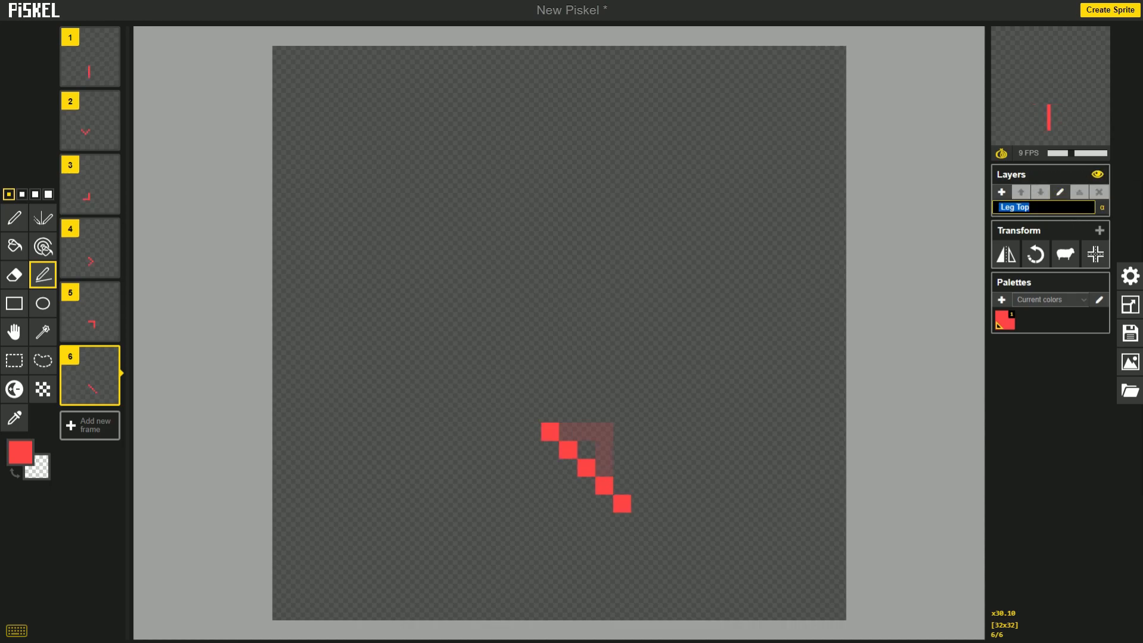
{"action": "key", "text": "Return"}
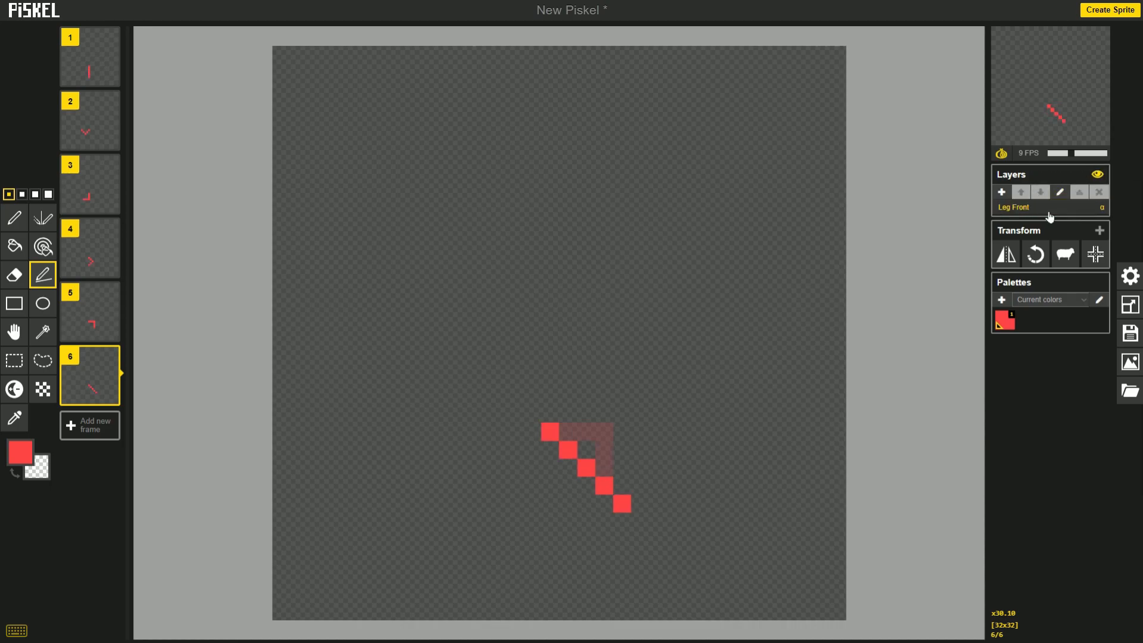
- Add a new layer beneath Leg Front and name it "Leg Back"
{"action": "left_click", "coordinate": [1001, 191]}
{"action": "left_click", "coordinate": [1063, 195]}
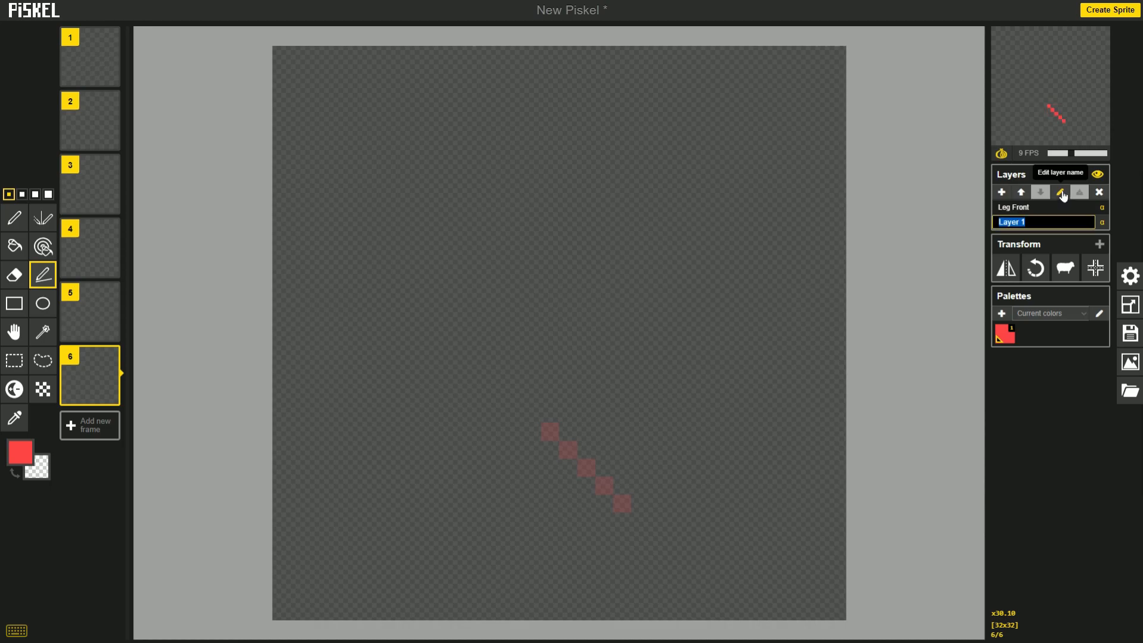
{"action": "type", "text": "Leg Back"}
{"action": "key", "text": "Return"}
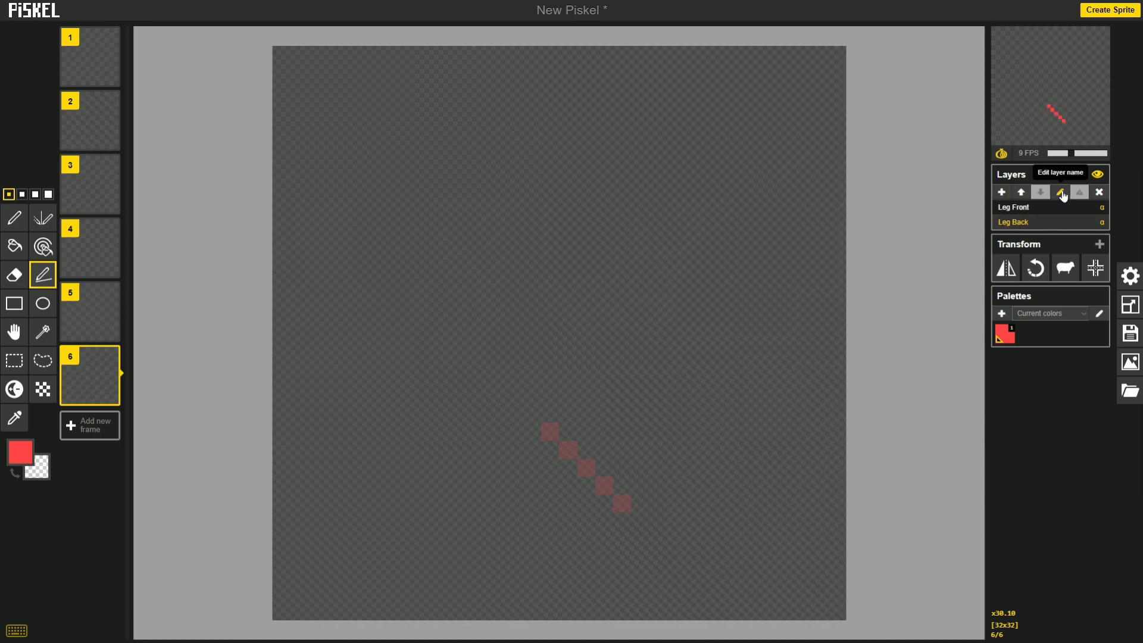
- Copy the straight leg from frame 1 of Leg Front into frame 4 of the Leg Back layer
{"action": "left_click", "coordinate": [1027, 207]}
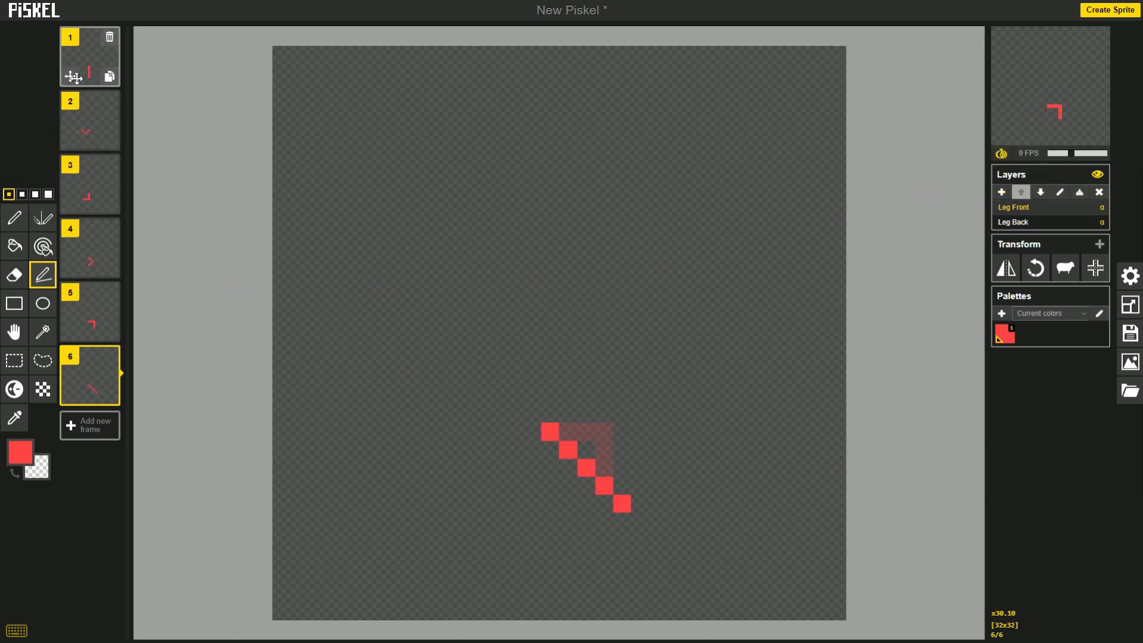
{"action": "left_click", "coordinate": [90, 57]}
{"action": "left_click", "coordinate": [14, 360]}
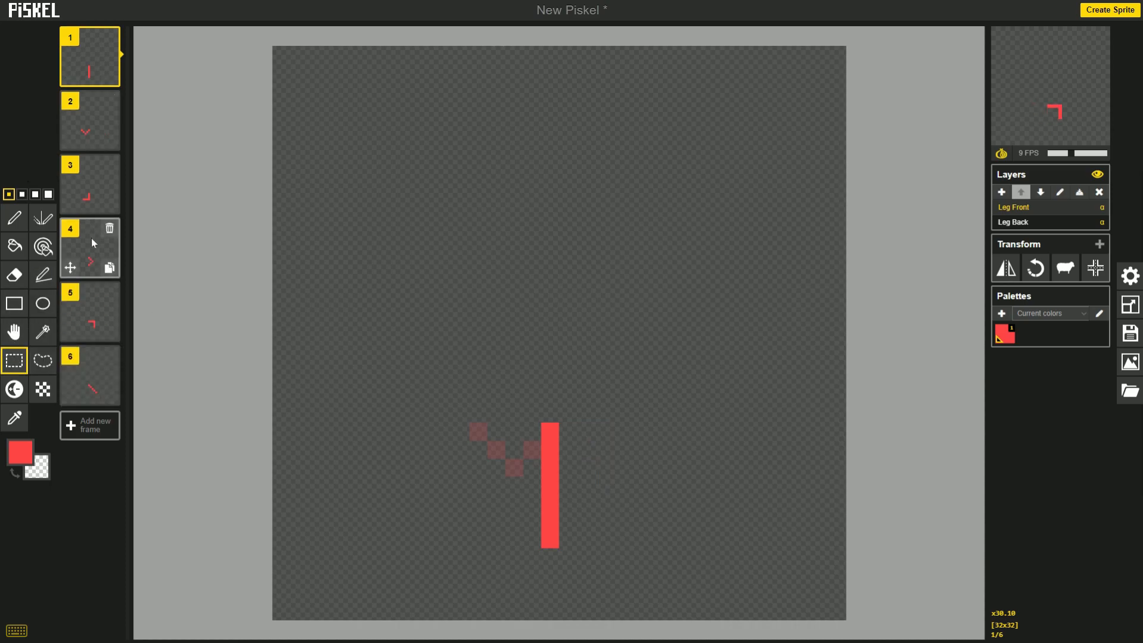
{"action": "left_click_drag", "start_coordinate": [641, 556], "coordinate": [391, 339]}
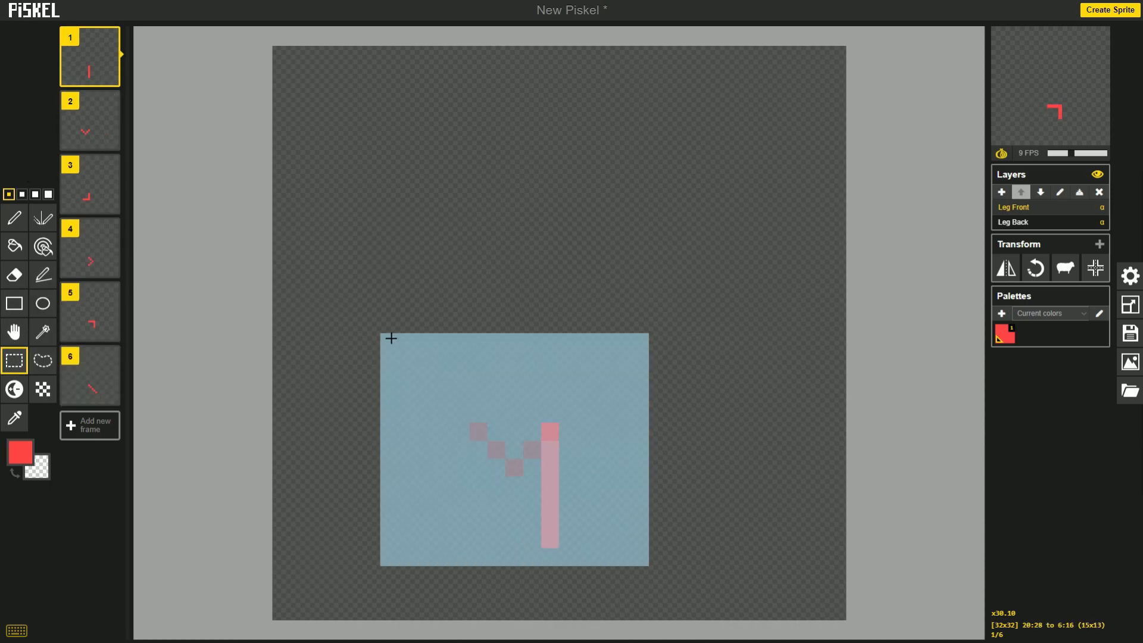
{"action": "left_click", "coordinate": [994, 221]}
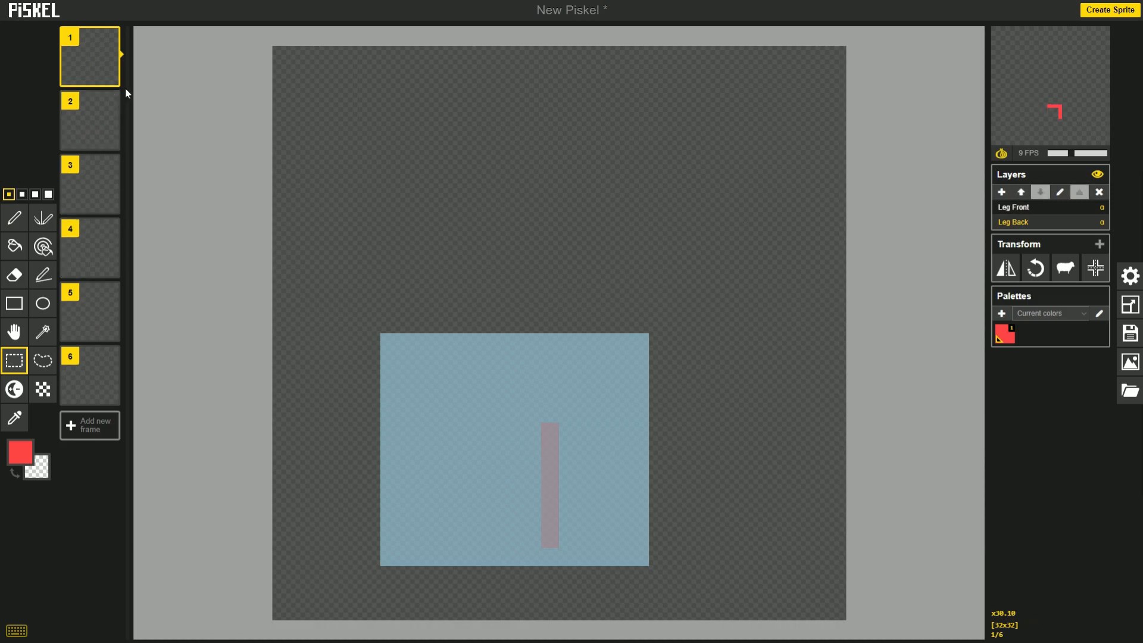
{"action": "left_click", "coordinate": [89, 247]}
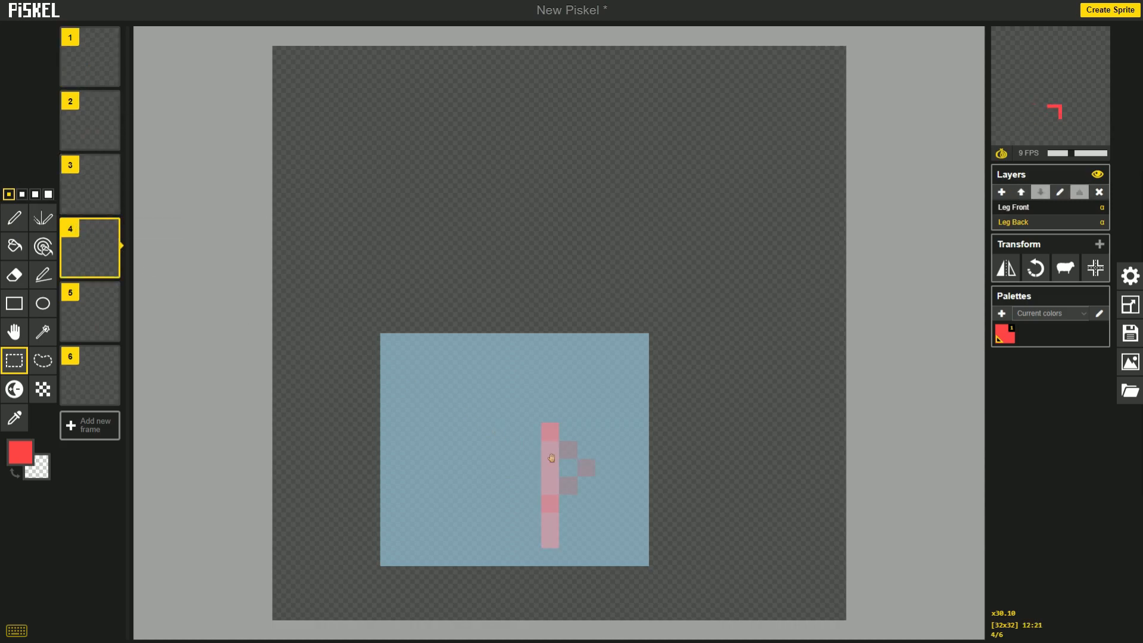
{"action": "left_click", "coordinate": [842, 234]}
- Compare the Leg Front and Leg Back drawings in frames 1 and 4
{"action": "left_click", "coordinate": [1043, 209]}
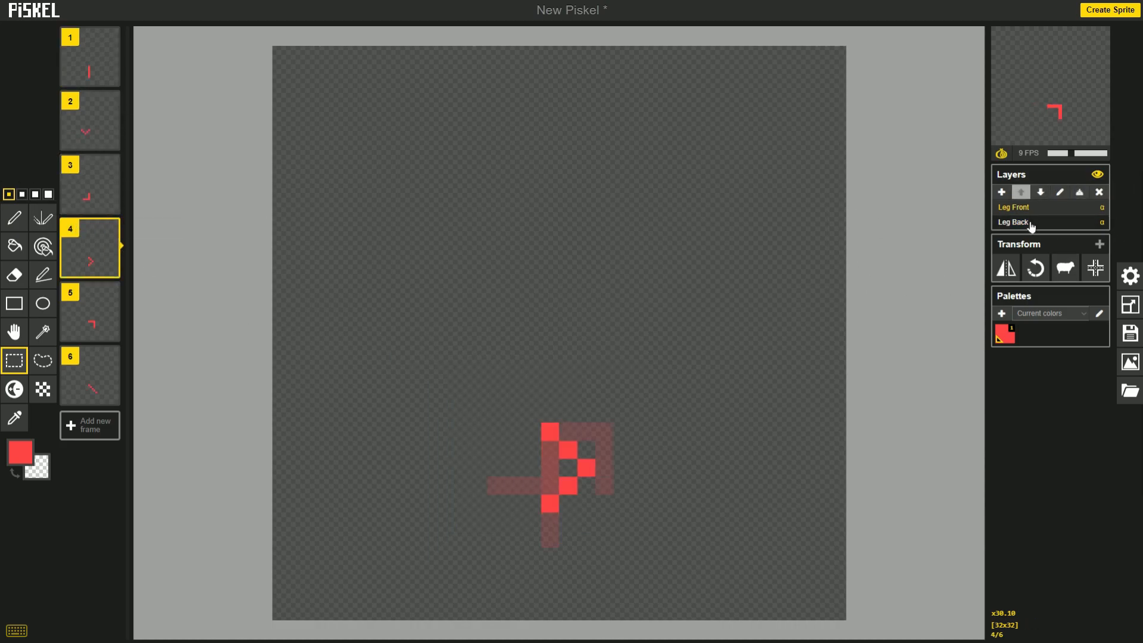
{"action": "left_click", "coordinate": [1031, 223]}
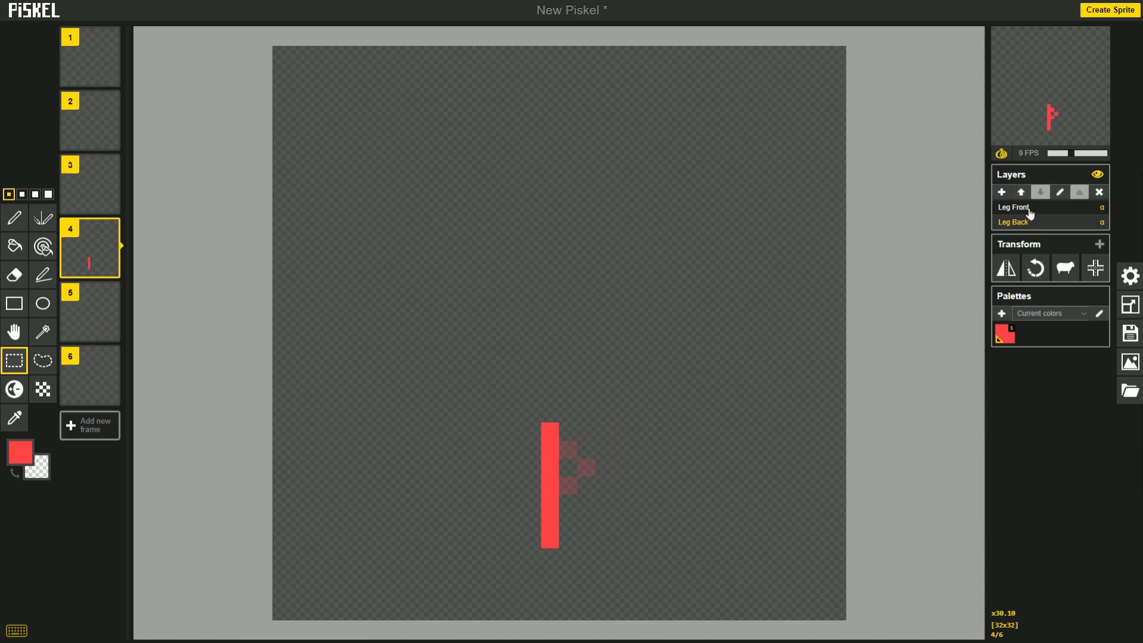
{"action": "left_click", "coordinate": [1031, 213]}
{"action": "left_click", "coordinate": [90, 60]}
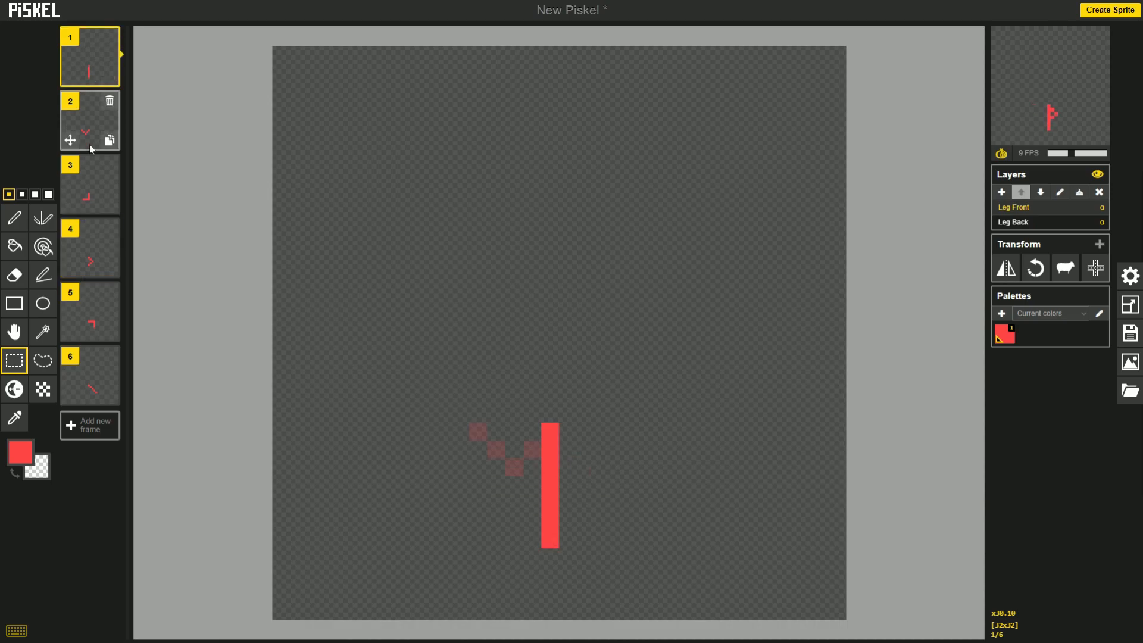
{"action": "left_click", "coordinate": [1030, 223]}
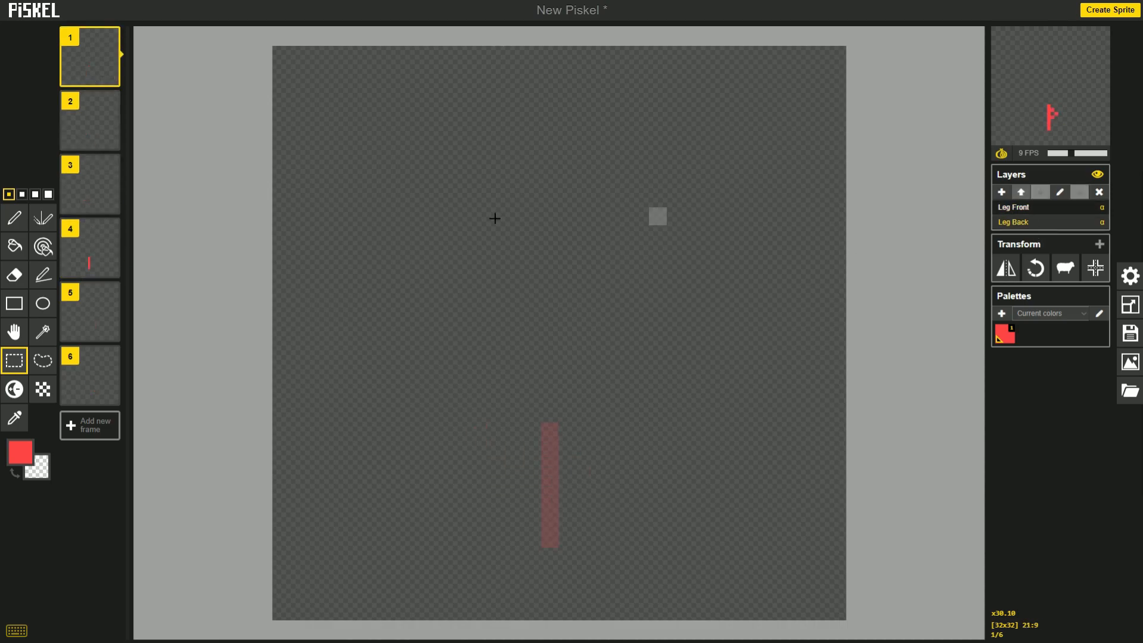
{"action": "left_click", "coordinate": [98, 241]}
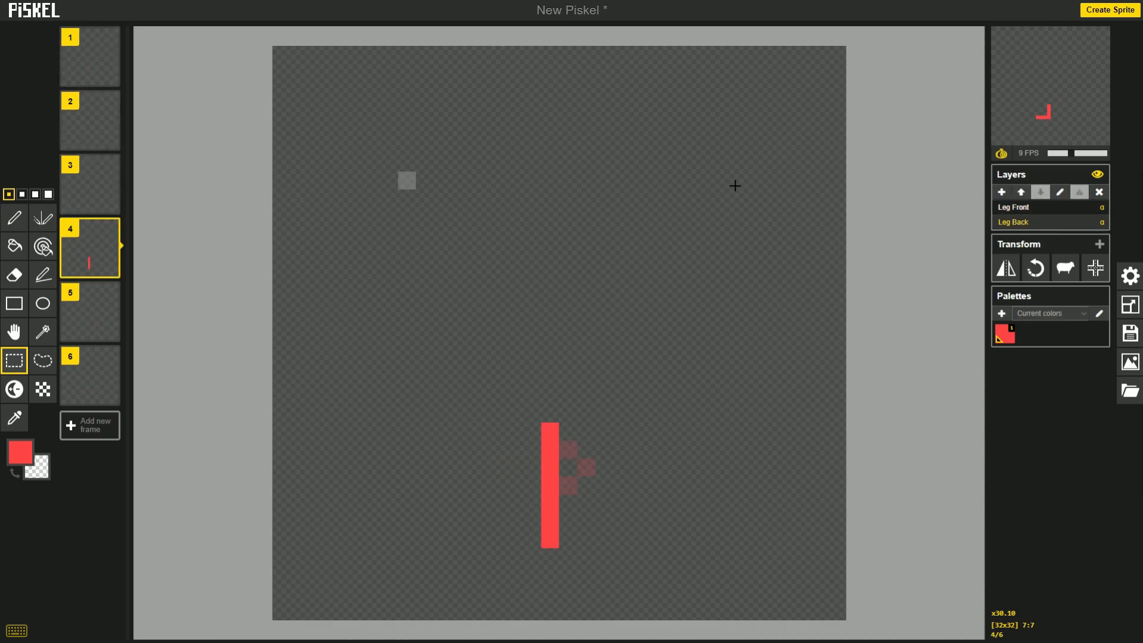
- Copy the whole canvas of Leg Front frame 2 into frame 5 of the Leg Back layer
{"action": "left_click", "coordinate": [1030, 207]}
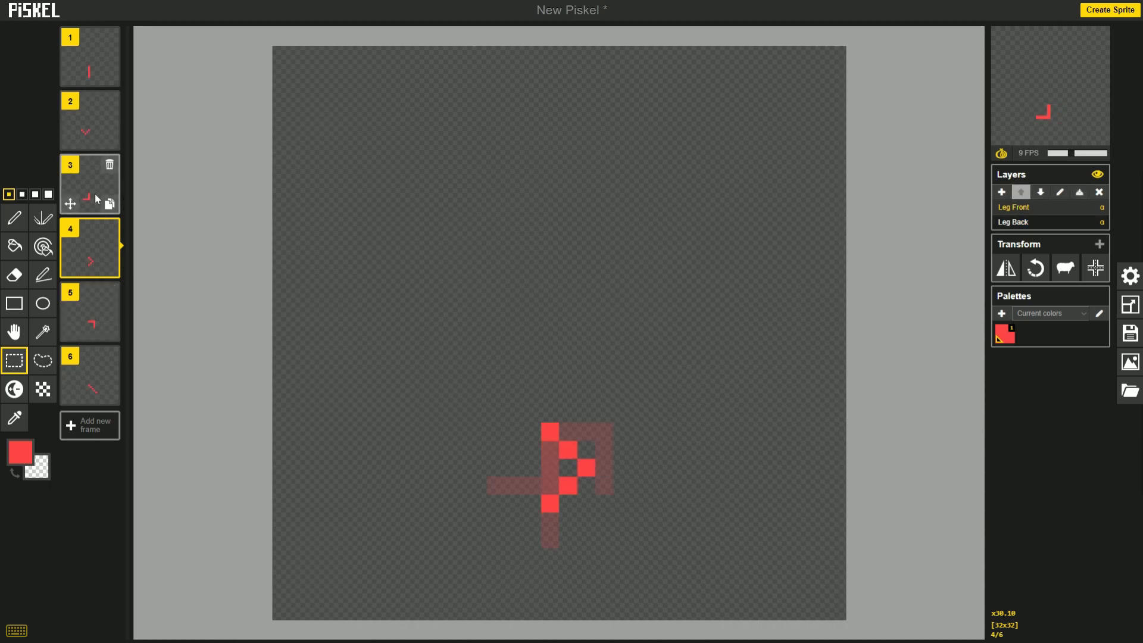
{"action": "left_click", "coordinate": [90, 122]}
{"action": "left_click_drag", "start_coordinate": [836, 614], "coordinate": [229, 31]}
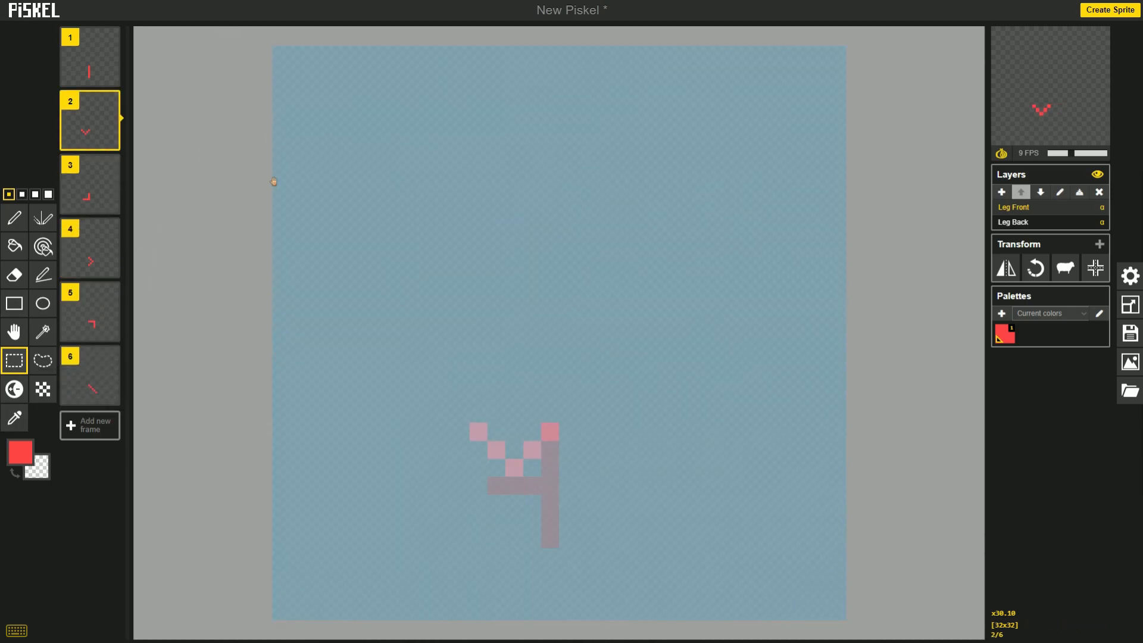
{"action": "left_click", "coordinate": [89, 84]}
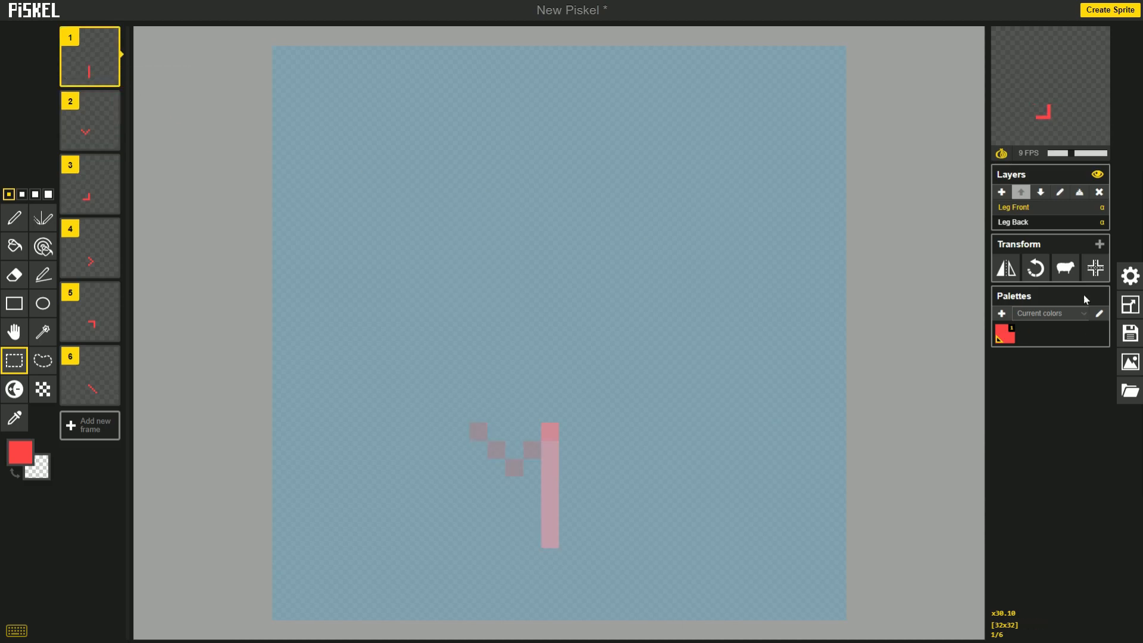
{"action": "left_click", "coordinate": [996, 225]}
{"action": "left_click", "coordinate": [74, 317]}
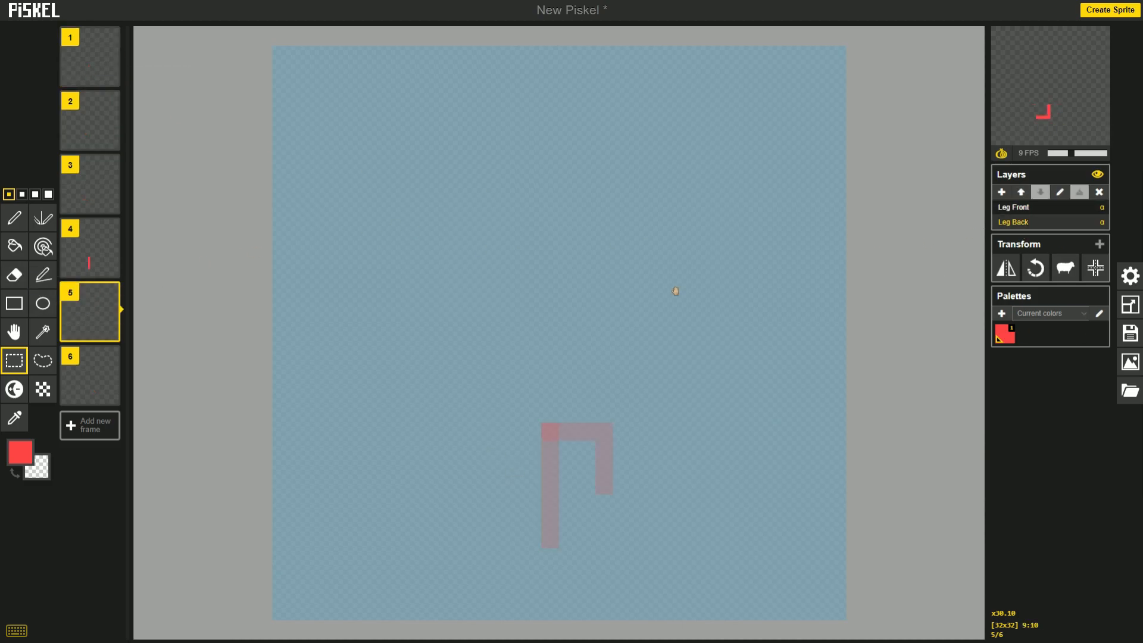
- Copy the Leg Front drawing in frame 3 into frame 6 of the Leg Back layer
{"action": "left_click", "coordinate": [1002, 208]}
{"action": "left_click", "coordinate": [96, 167]}
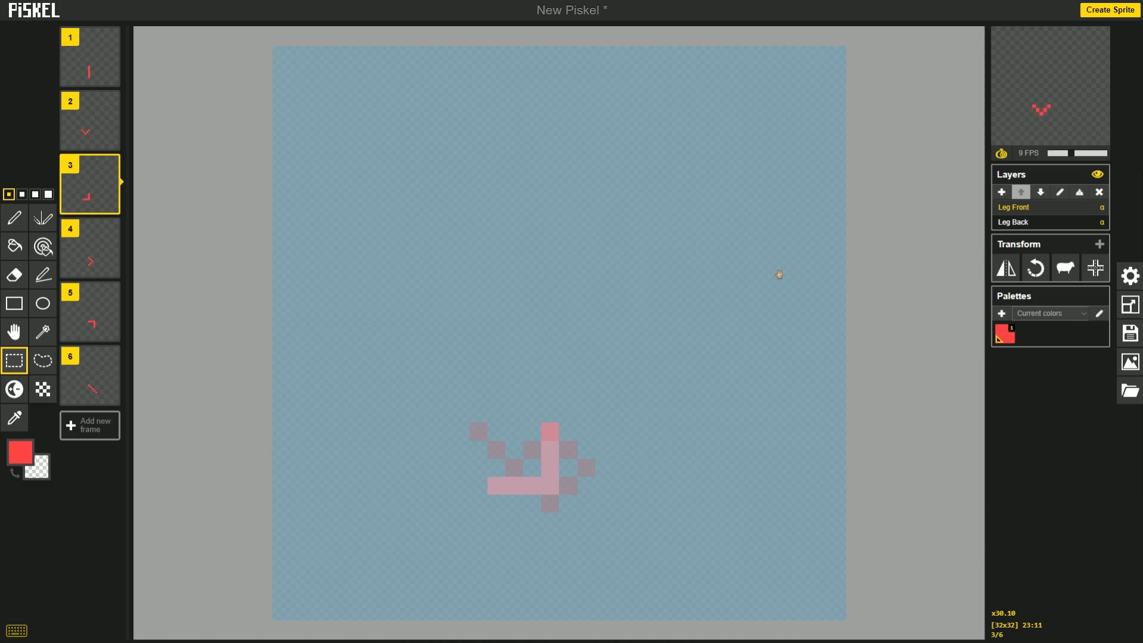
{"action": "left_click", "coordinate": [1013, 222]}
{"action": "left_click", "coordinate": [87, 373]}
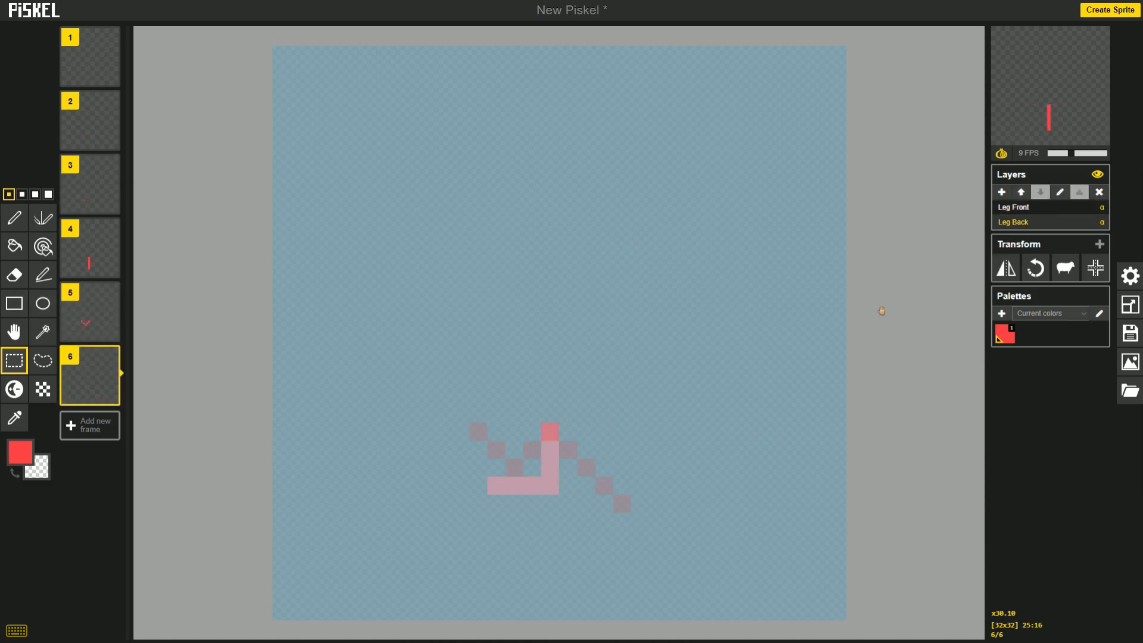
- Copy the Leg Front drawing in frame 4 into frame 1 of the Leg Back layer
{"action": "left_click", "coordinate": [1013, 207]}
{"action": "left_click", "coordinate": [103, 256]}
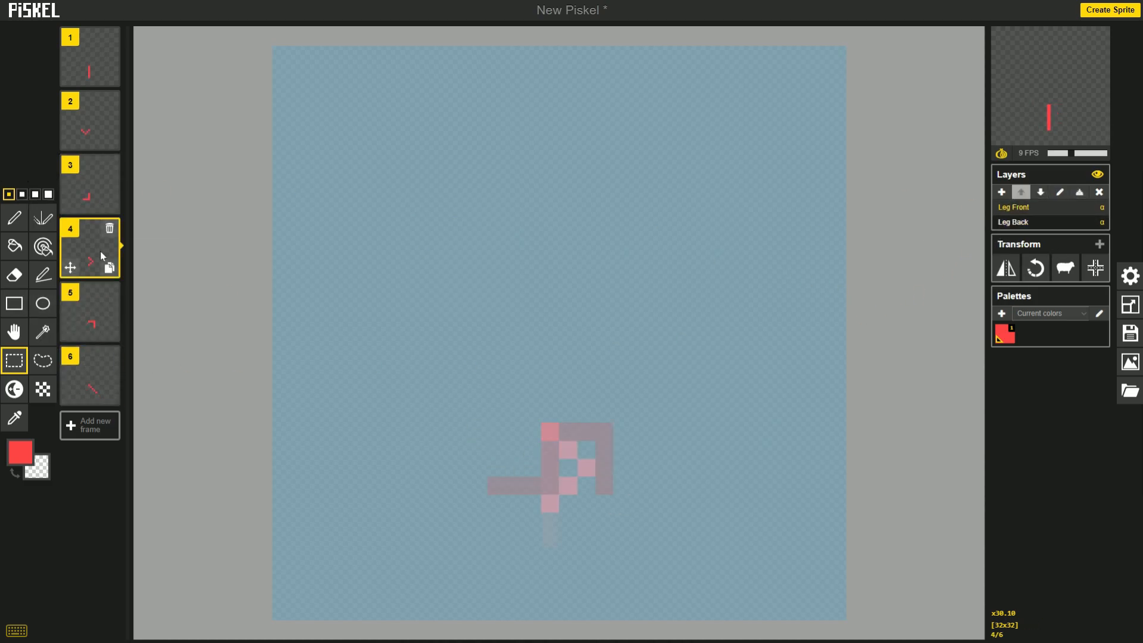
{"action": "left_click", "coordinate": [1012, 222]}
{"action": "left_click", "coordinate": [95, 54]}
- Copy the Leg Front drawing in frame 5 into frame 2 of the Leg Back layer
{"action": "left_click", "coordinate": [1018, 207]}
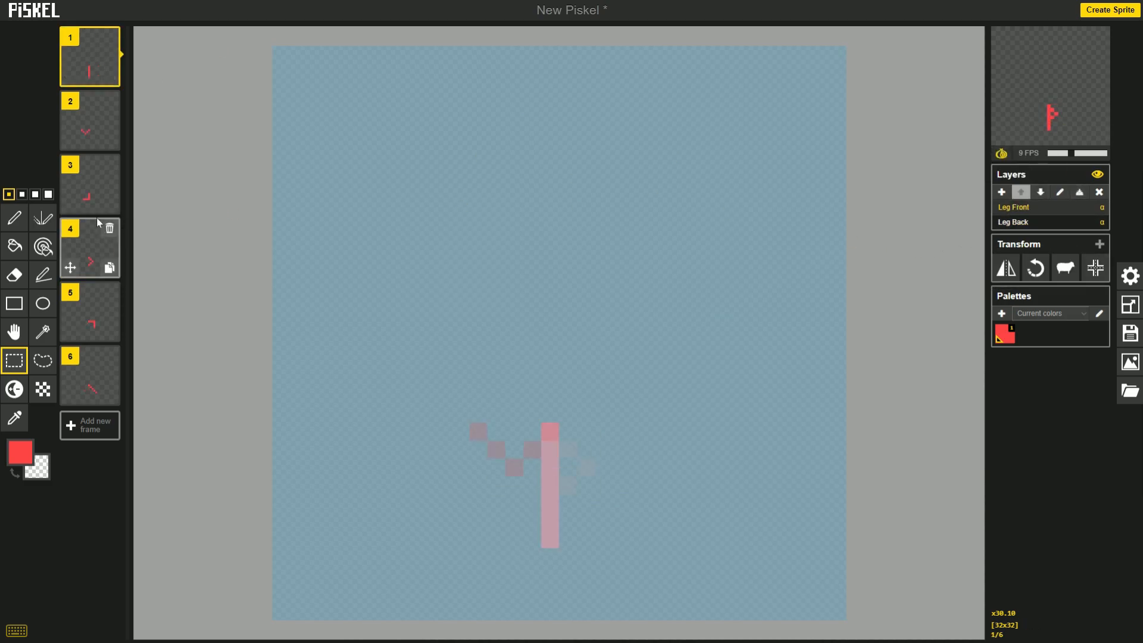
{"action": "left_click", "coordinate": [90, 333]}
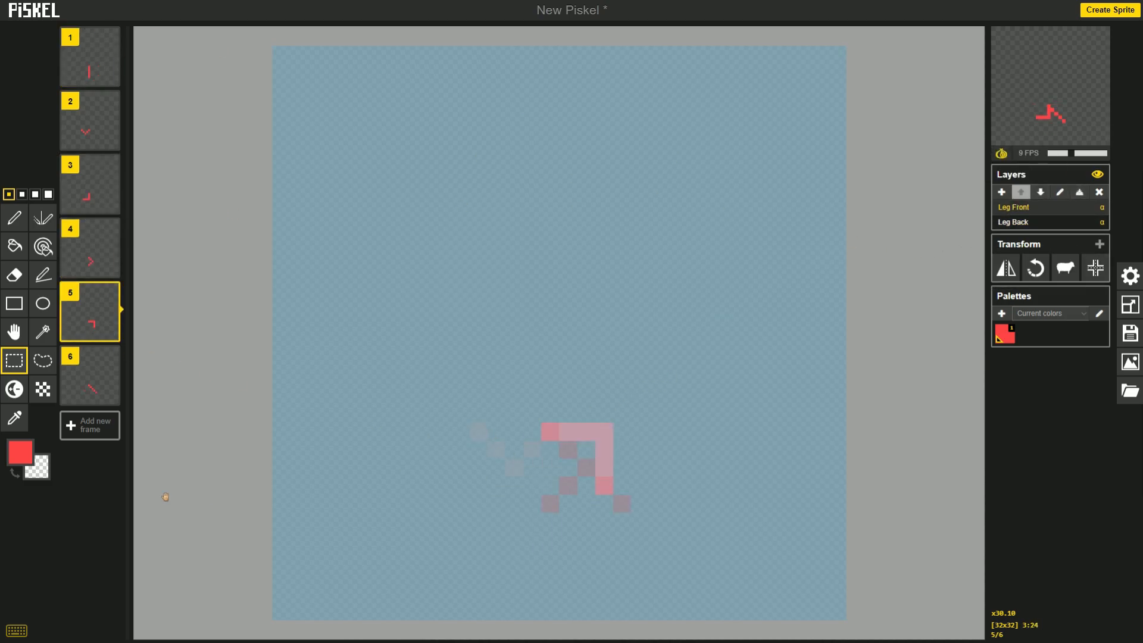
{"action": "left_click", "coordinate": [1029, 222]}
{"action": "left_click", "coordinate": [90, 120]}
- Copy the Leg Front drawing in frame 6 into frame 3 of the Leg Back layer
{"action": "left_click", "coordinate": [1052, 210]}
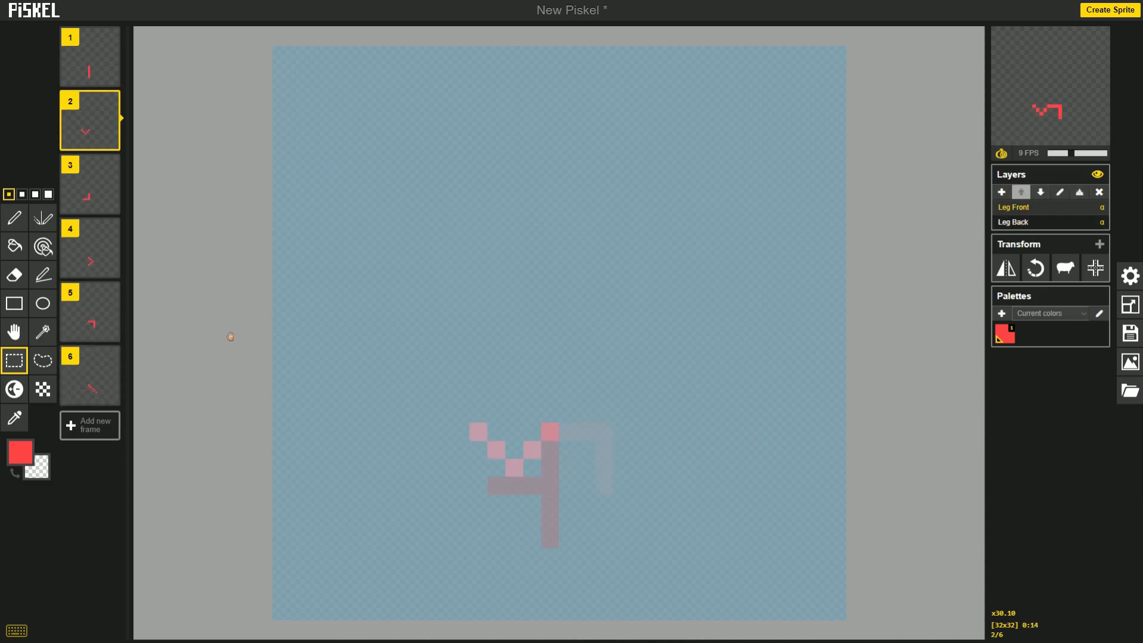
{"action": "left_click", "coordinate": [101, 378]}
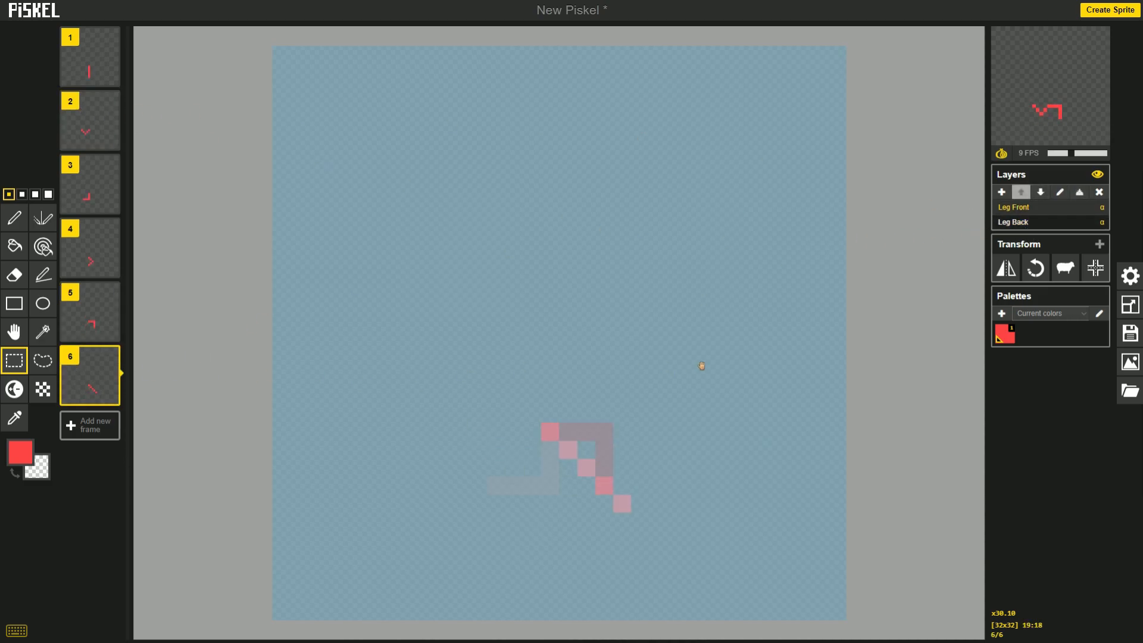
{"action": "left_click", "coordinate": [1021, 223]}
{"action": "left_click", "coordinate": [91, 173]}
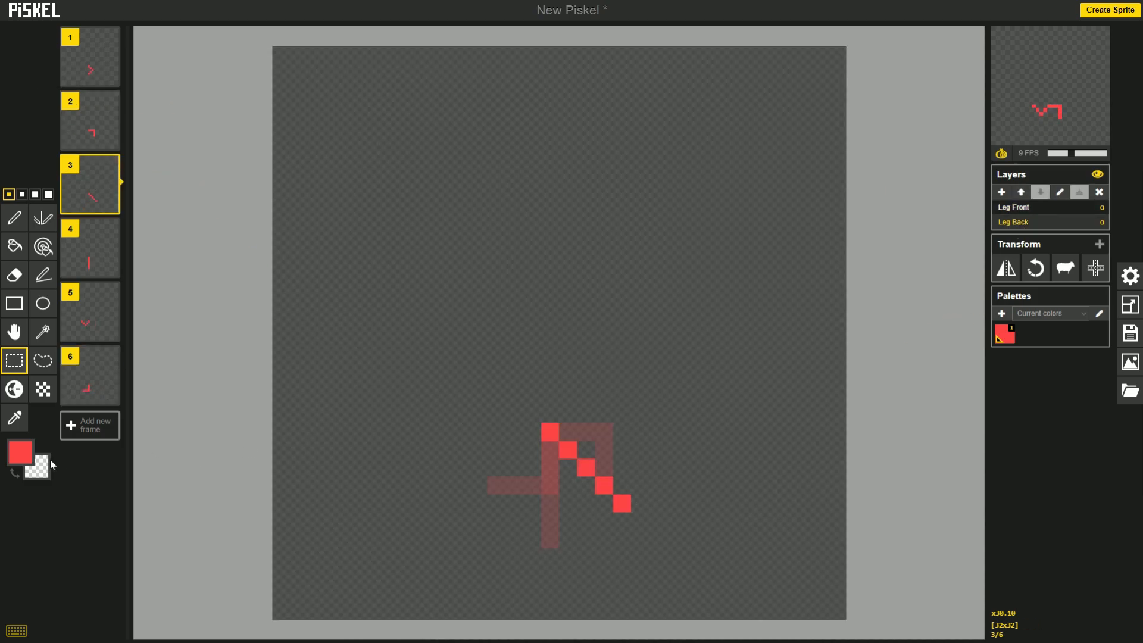
- Set the primary colour to dark red for the same-colour paint tool, and view both legs in the enlarged preview window
{"action": "left_click", "coordinate": [19, 452]}
{"action": "left_click", "coordinate": [30, 501]}
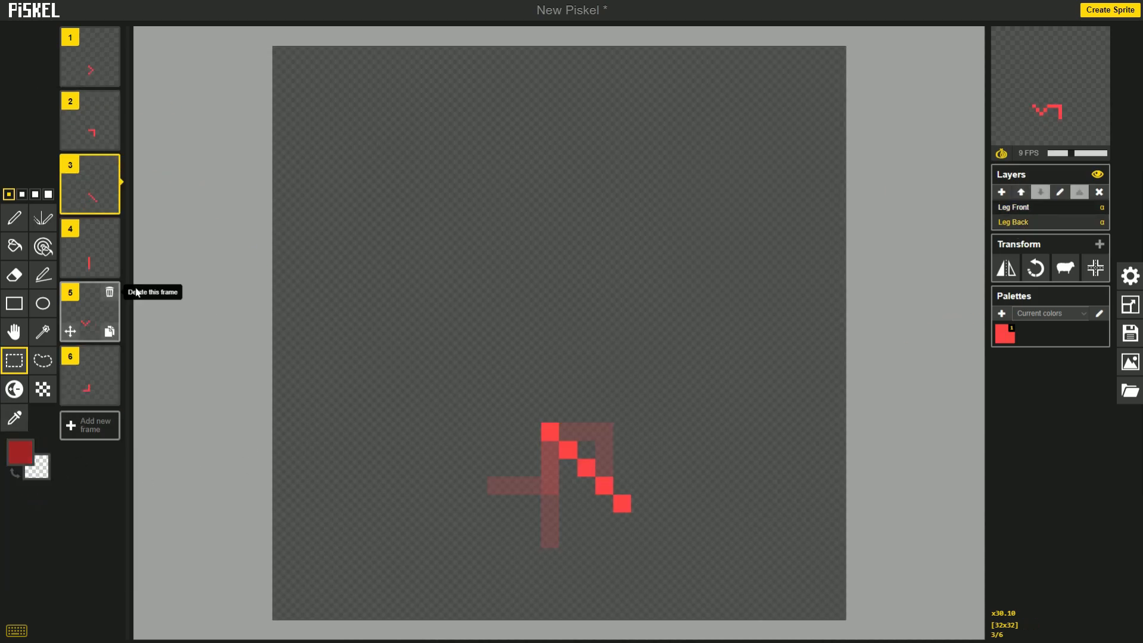
{"action": "left_click", "coordinate": [42, 246]}
{"action": "left_click", "coordinate": [1095, 39]}
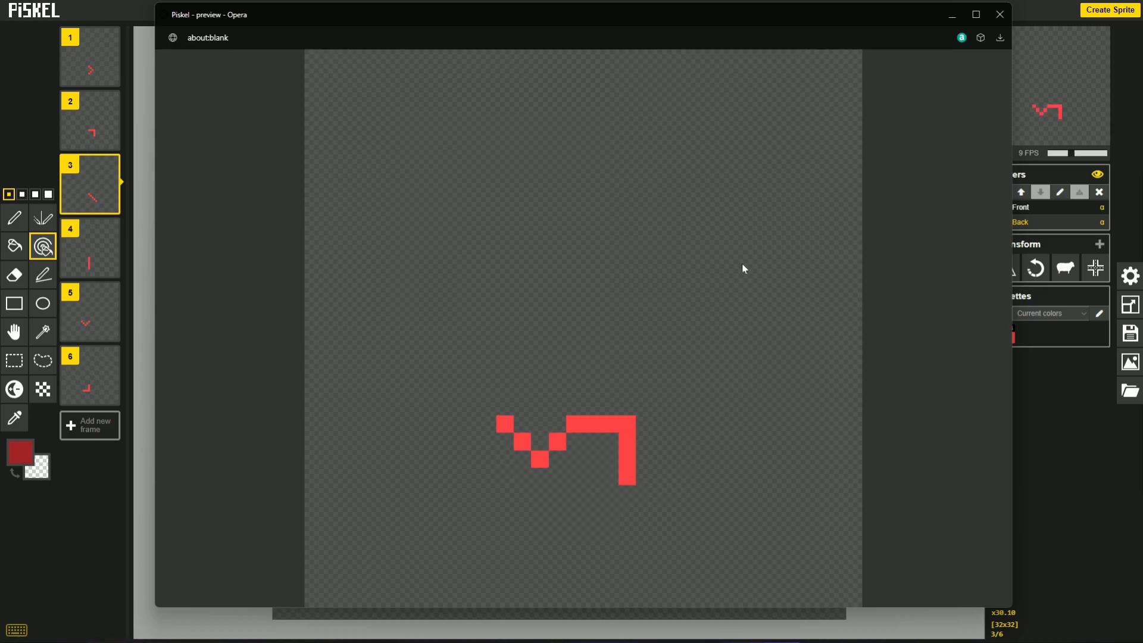
{"action": "left_click", "coordinate": [954, 16]}
- Recolour the leg dark red in all six Leg Back frames and check the animation in the separate preview window
{"action": "key", "text": "Up"}
{"action": "key", "text": "Up"}
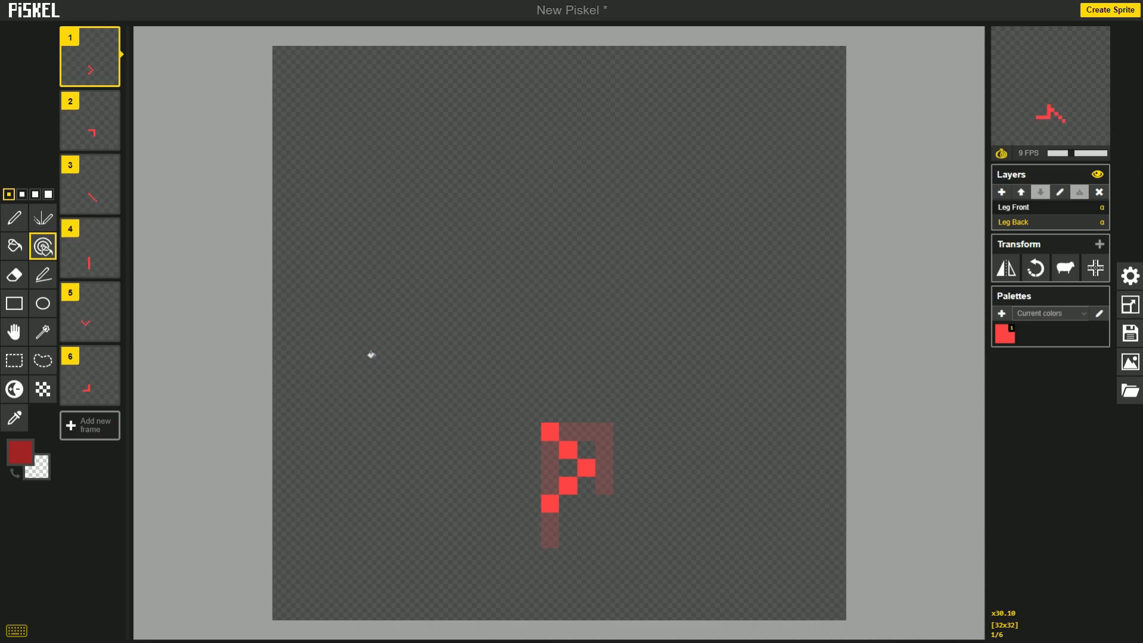
{"action": "left_click", "coordinate": [547, 430]}
{"action": "key", "text": "Down"}
{"action": "key", "text": "Down"}
{"action": "left_click", "coordinate": [547, 430]}
{"action": "key", "text": "Down"}
{"action": "left_click", "coordinate": [547, 430]}
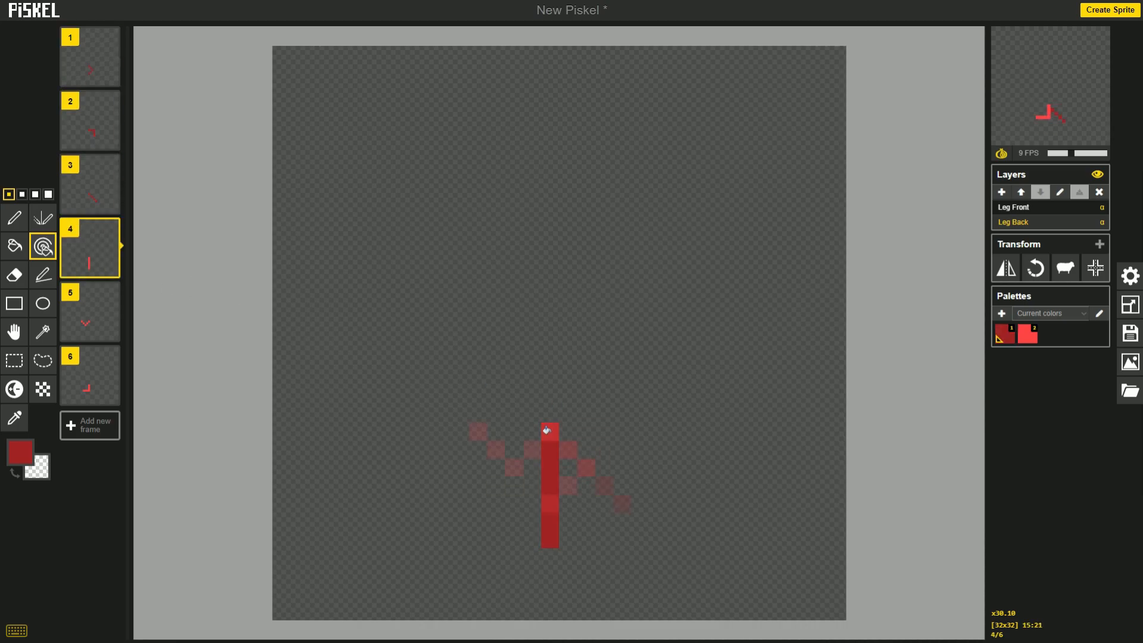
{"action": "key", "text": "Down"}
{"action": "left_click", "coordinate": [547, 430]}
{"action": "key", "text": "Down"}
{"action": "left_click", "coordinate": [547, 430]}
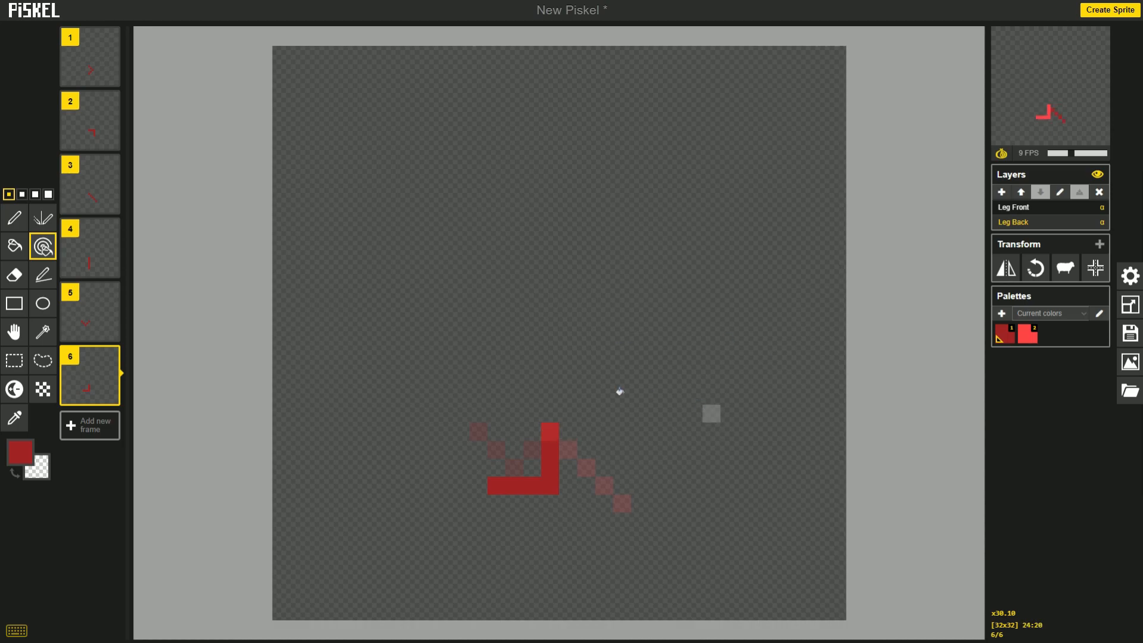
{"action": "left_click", "coordinate": [1090, 43]}
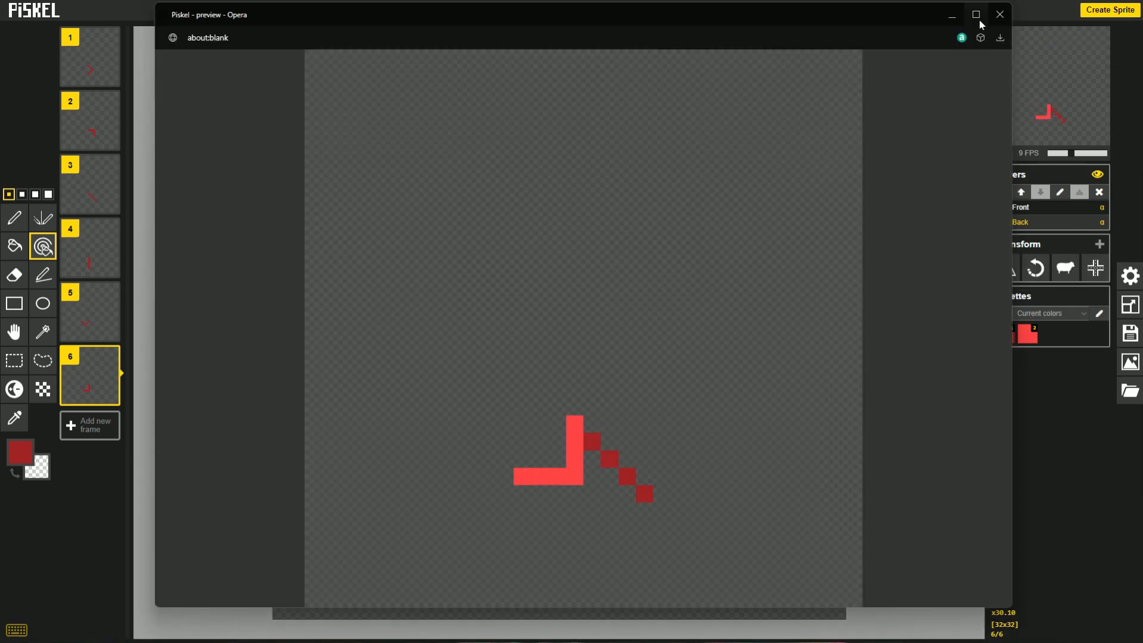
{"action": "left_click", "coordinate": [952, 14]}
- Merge the Leg Front layer with Leg Back and rename the merged layer "Legs"
{"action": "left_click", "coordinate": [1066, 207]}
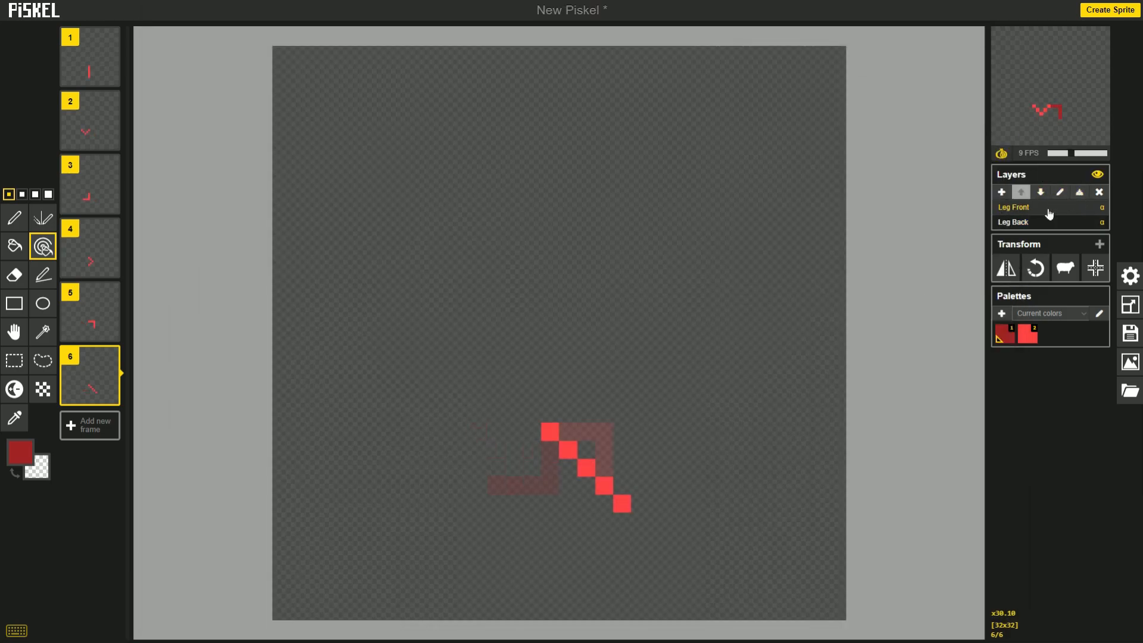
{"action": "left_click", "coordinate": [1081, 192]}
{"action": "key", "text": "Up"}
{"action": "key", "text": "Up"}
{"action": "key", "text": "Up"}
{"action": "key", "text": "Up"}
{"action": "key", "text": "Up"}
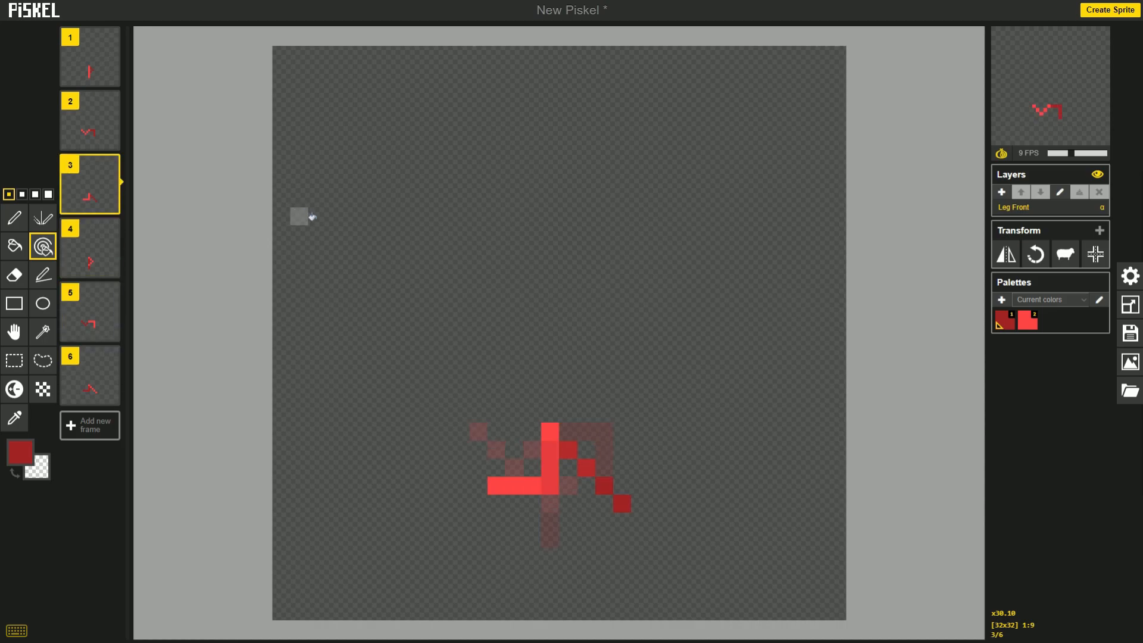
{"action": "left_click", "coordinate": [1061, 191]}
{"action": "type", "text": "Legs"}
{"action": "key", "text": "Return"}
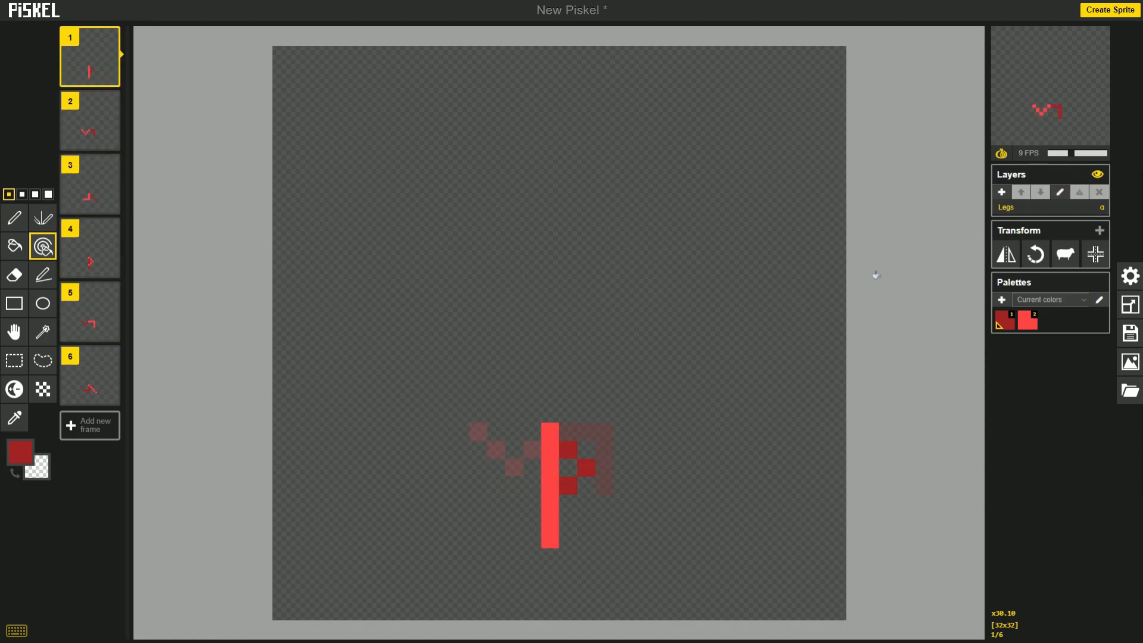
- Review the two-leg poses in frames 1 to 6 of the Legs layer and view the animation preview
{"action": "key", "text": "Down"}
{"action": "key", "text": "Down"}
{"action": "key", "text": "Down"}
{"action": "key", "text": "Down"}
{"action": "key", "text": "Up"}
{"action": "key", "text": "Up"}
{"action": "key", "text": "Up"}
{"action": "key", "text": "Up"}
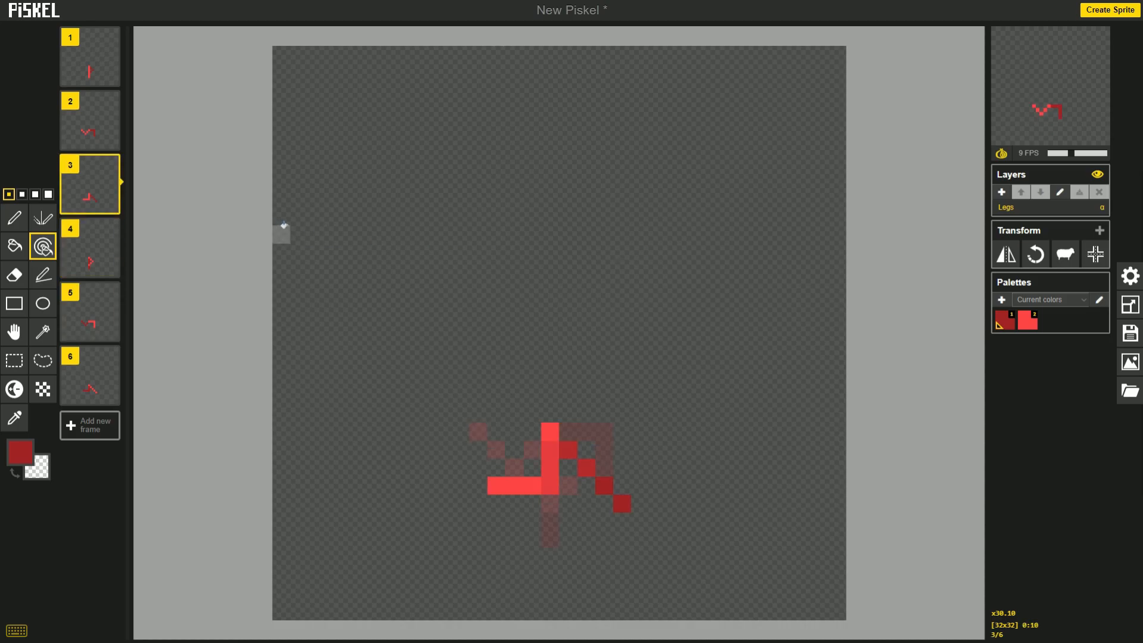
{"action": "key", "text": "Down"}
{"action": "key", "text": "Down"}
{"action": "key", "text": "Down"}
{"action": "key", "text": "Down"}
{"action": "key", "text": "Down"}
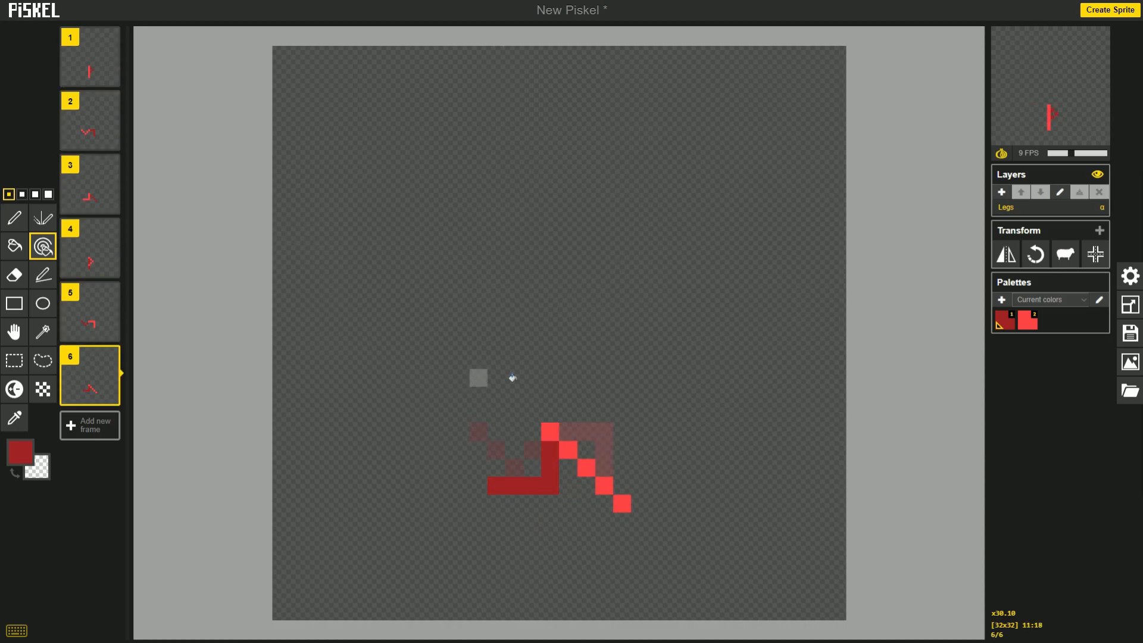
{"action": "left_click", "coordinate": [1096, 40]}
- Add a new layer above Legs and name it "Torso"
{"action": "left_click", "coordinate": [1001, 192]}
{"action": "left_click", "coordinate": [1061, 193]}
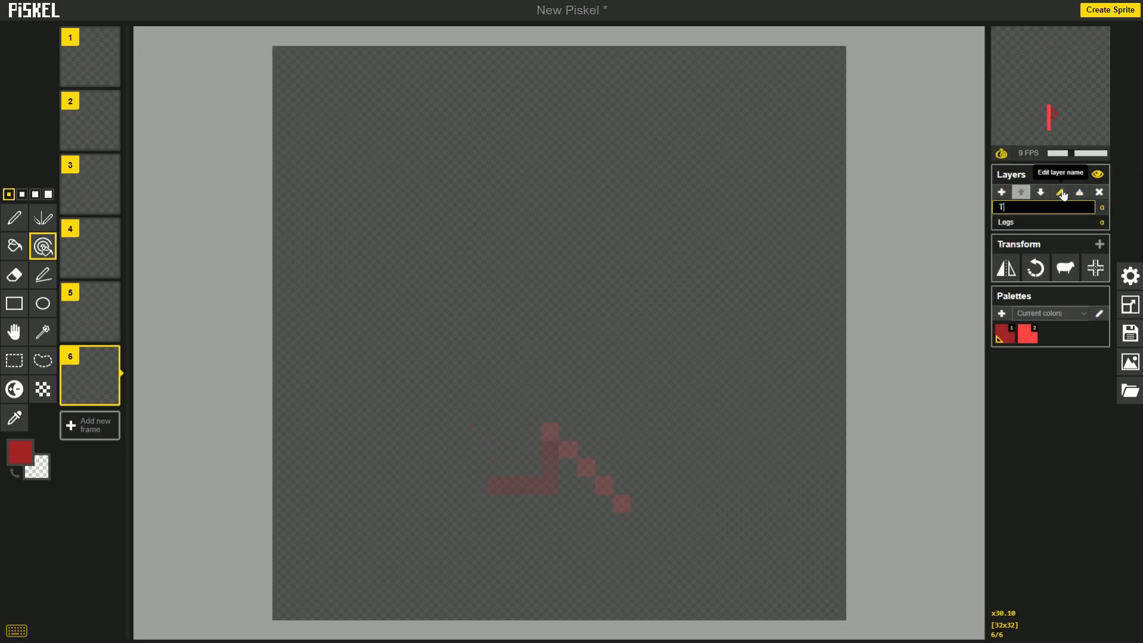
{"action": "type", "text": "Torso"}
{"action": "key", "text": "Return"}
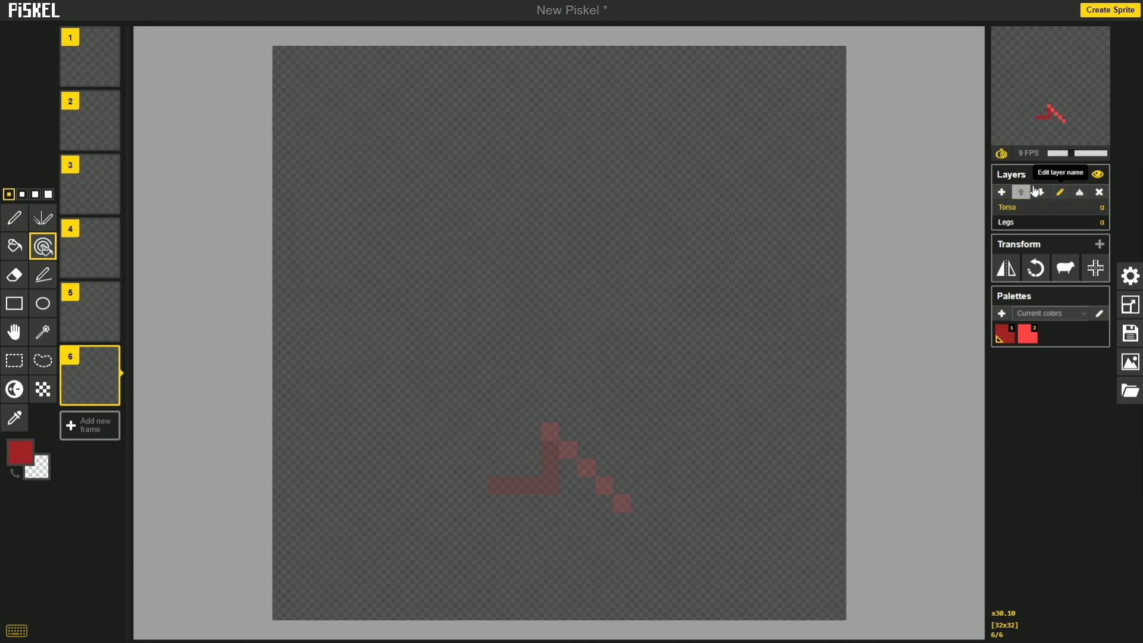
- Draw a light-red torso line rising from the hip with a 2x2-pixel head ahead of its upper end in frame 6
{"action": "left_click", "coordinate": [20, 453]}
{"action": "left_click", "coordinate": [41, 501]}
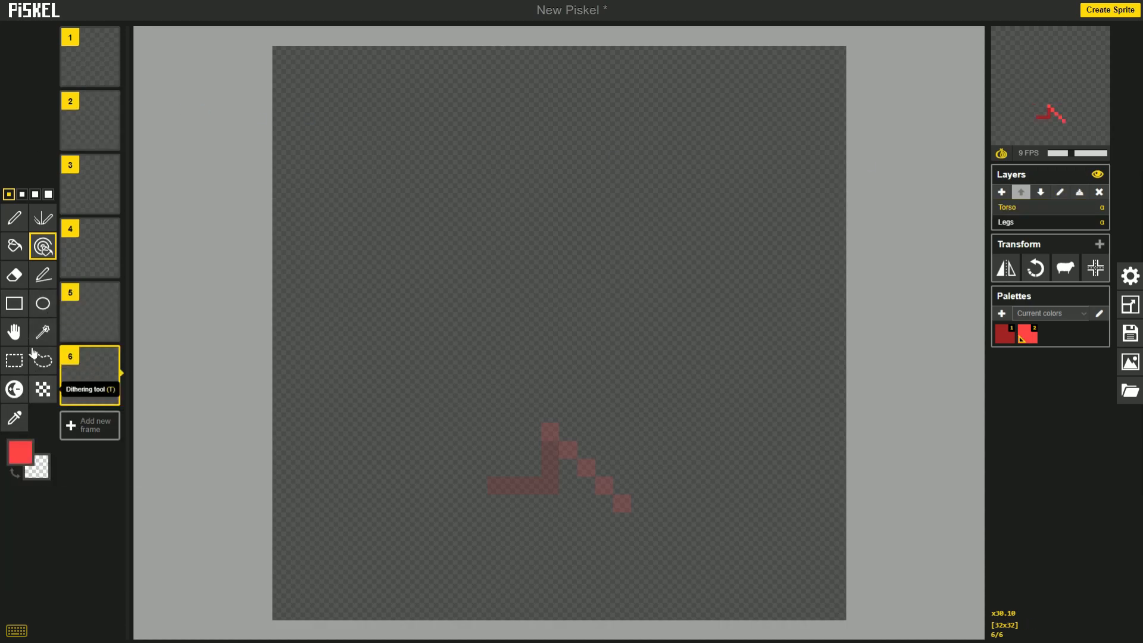
{"action": "left_click", "coordinate": [43, 274]}
{"action": "left_click", "coordinate": [552, 427]}
{"action": "mouse_move", "coordinate": [553, 376]}
{"action": "left_mouse_down"}
{"action": "mouse_move", "coordinate": [587, 347]}
{"action": "mouse_move", "coordinate": [586, 359]}
{"action": "left_mouse_up"}
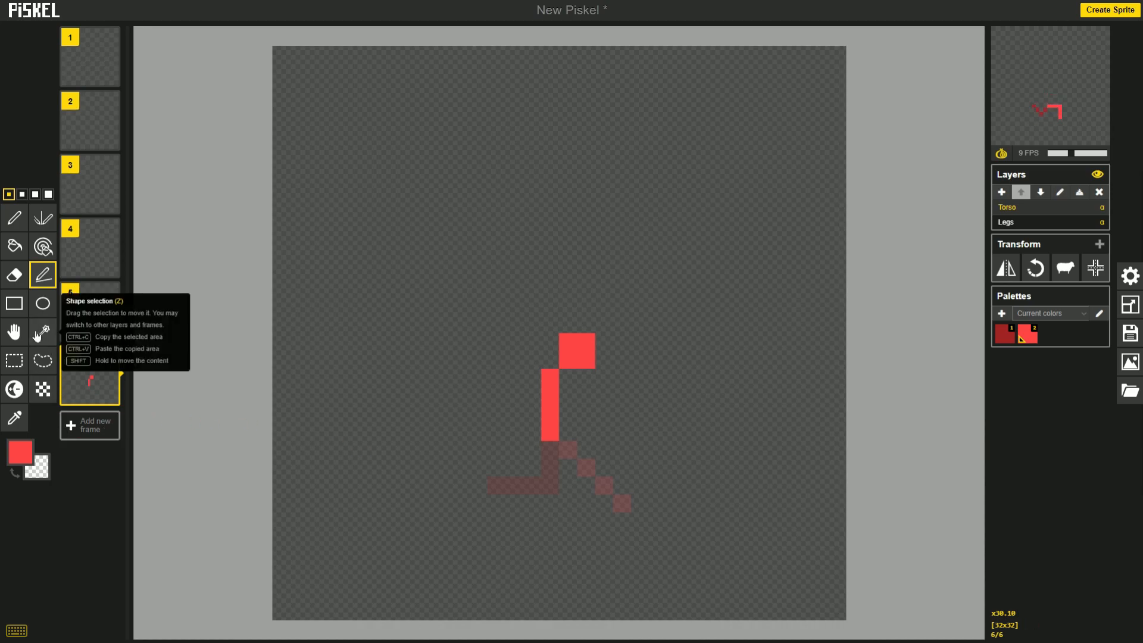
- Apply the torso and head to all six Torso frames and check the animation in the separate preview window
{"action": "left_click", "coordinate": [15, 337]}
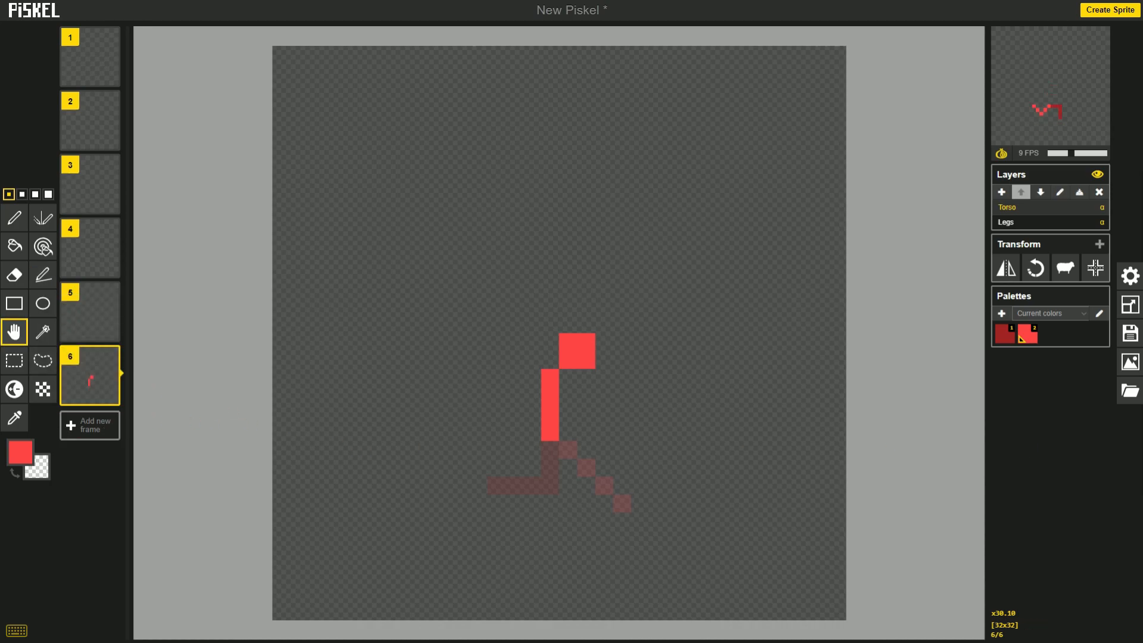
{"action": "left_click", "coordinate": [1059, 273]}
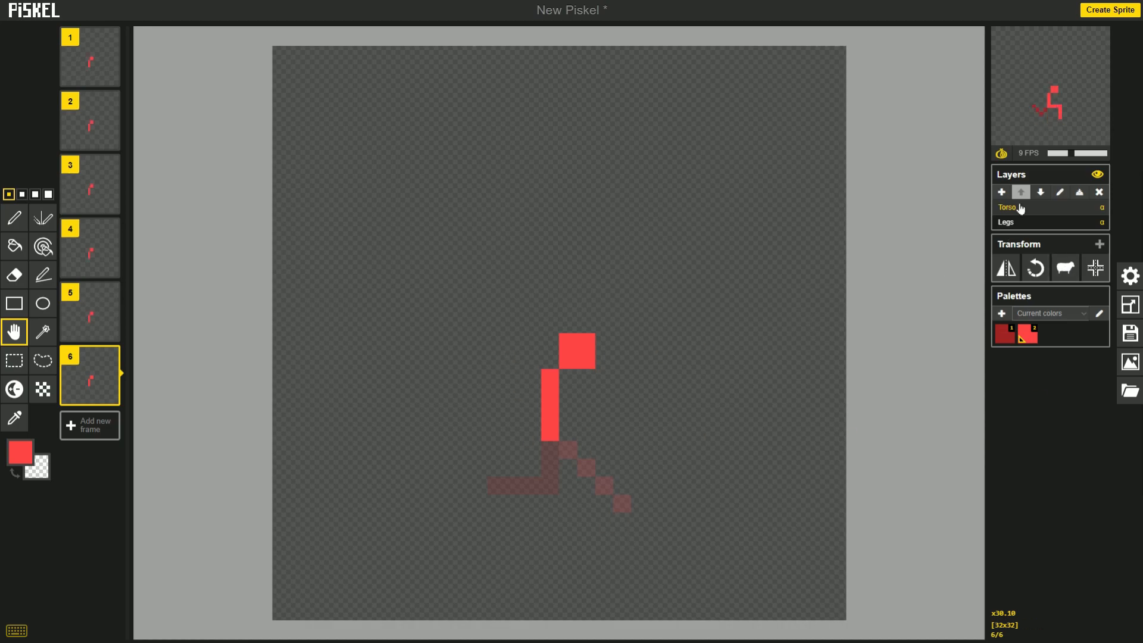
{"action": "left_click", "coordinate": [1103, 41]}
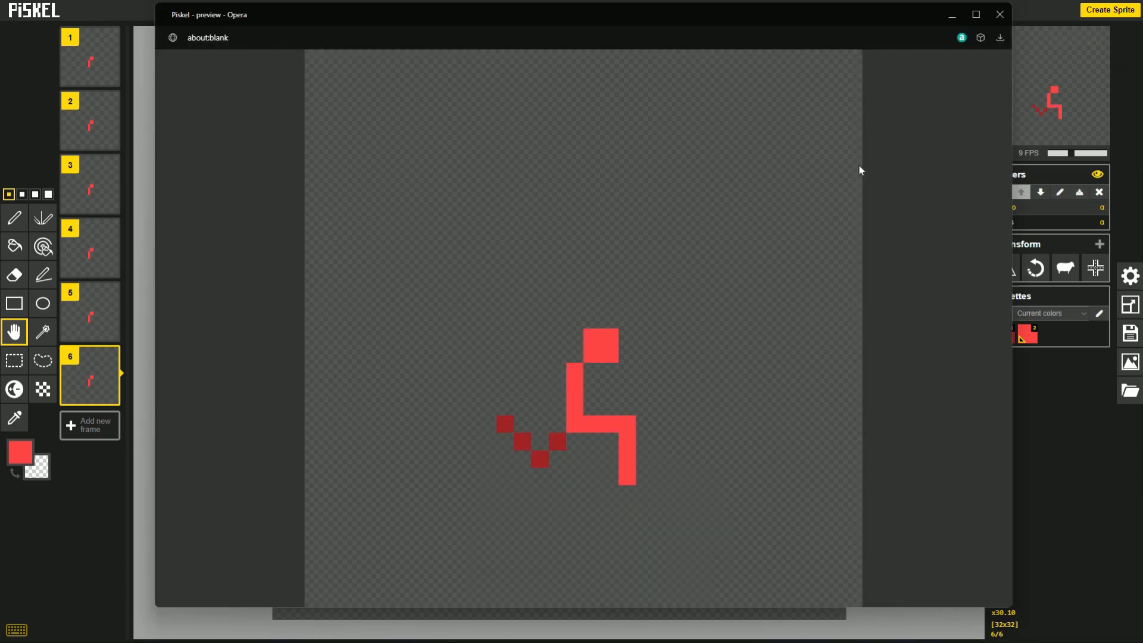
{"action": "left_click", "coordinate": [999, 14]}
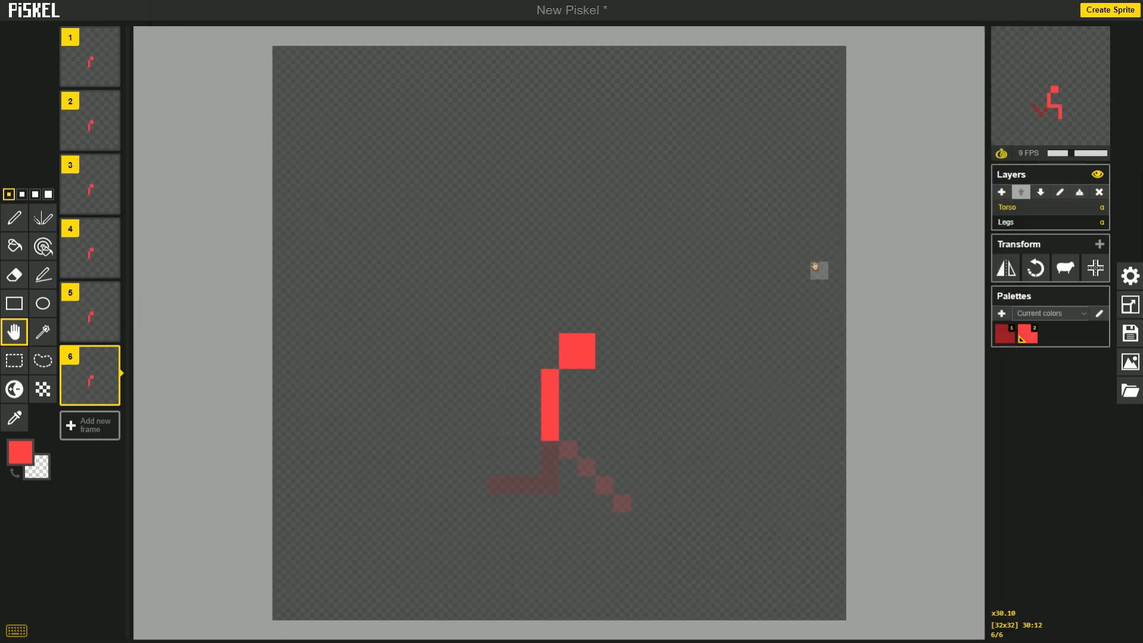
- Compare the Legs and Torso layers, then add a new layer above Torso
{"action": "left_click", "coordinate": [1040, 222]}
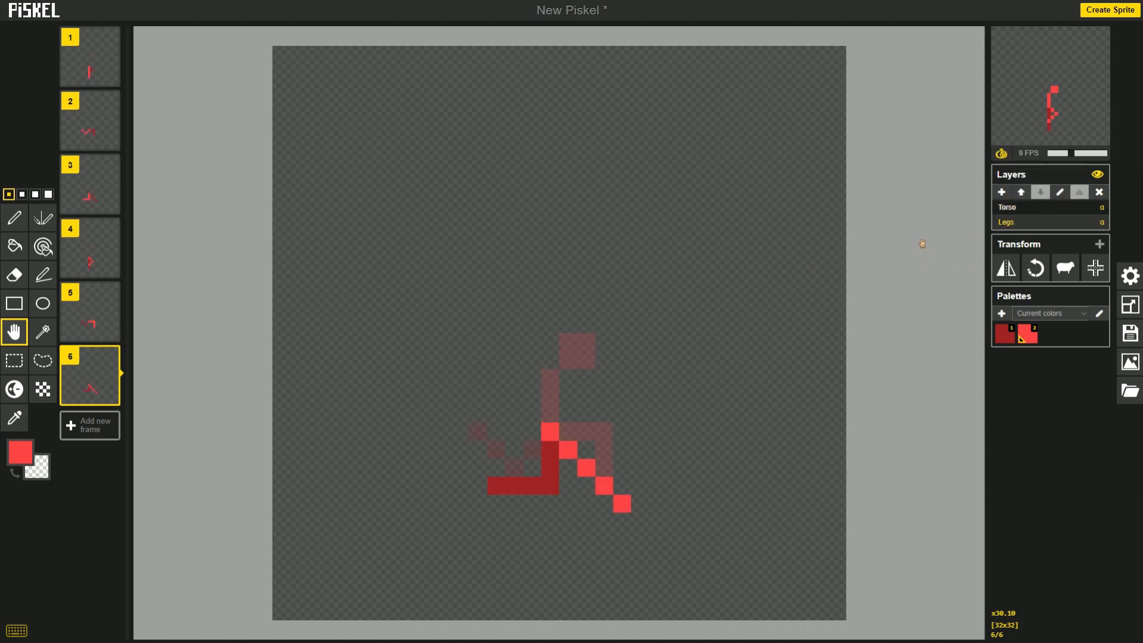
{"action": "left_click", "coordinate": [1002, 207]}
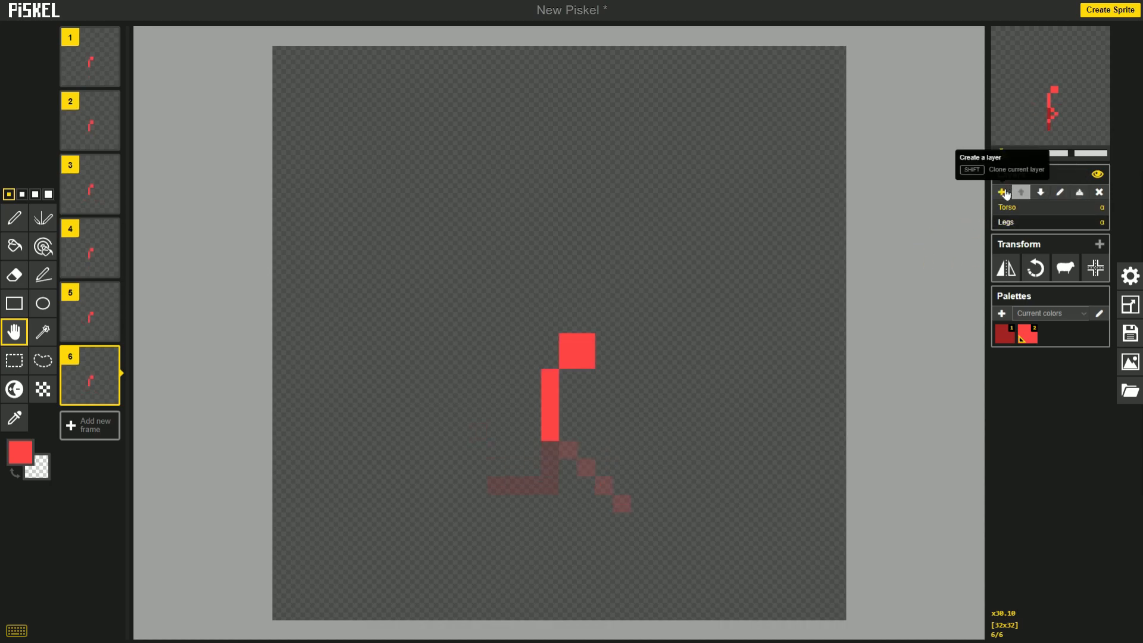
{"action": "left_click", "coordinate": [1002, 192]}
- Draw a straight light-red arm five pixels long down from the shoulder in frame 1 of the new layer
{"action": "left_click", "coordinate": [69, 72]}
{"action": "left_click", "coordinate": [43, 275]}
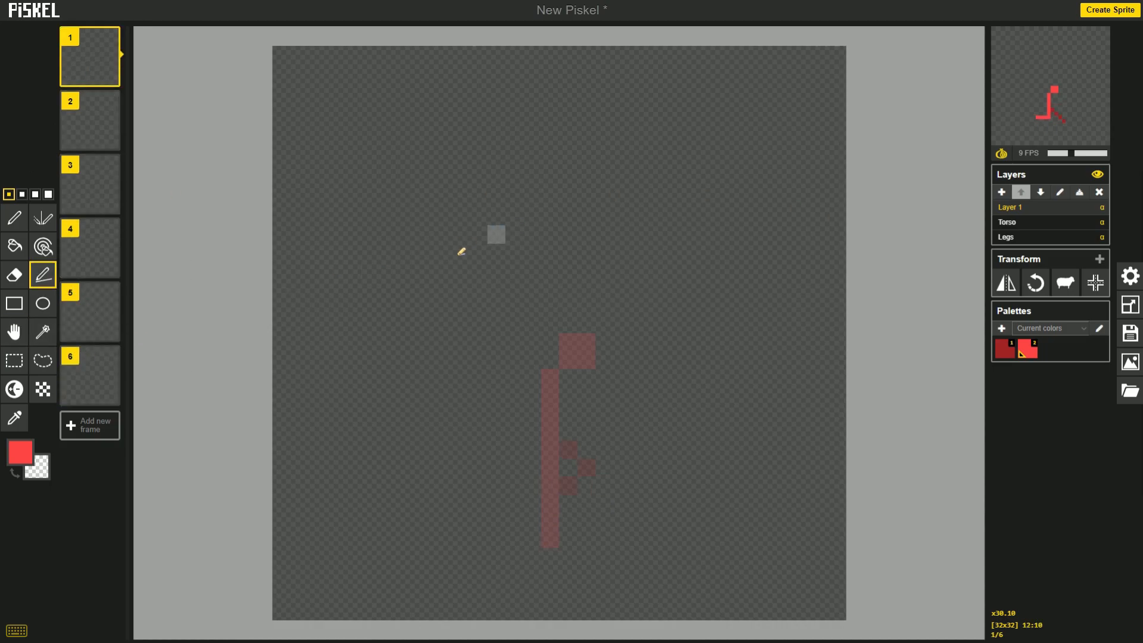
{"action": "key", "text": "Down"}
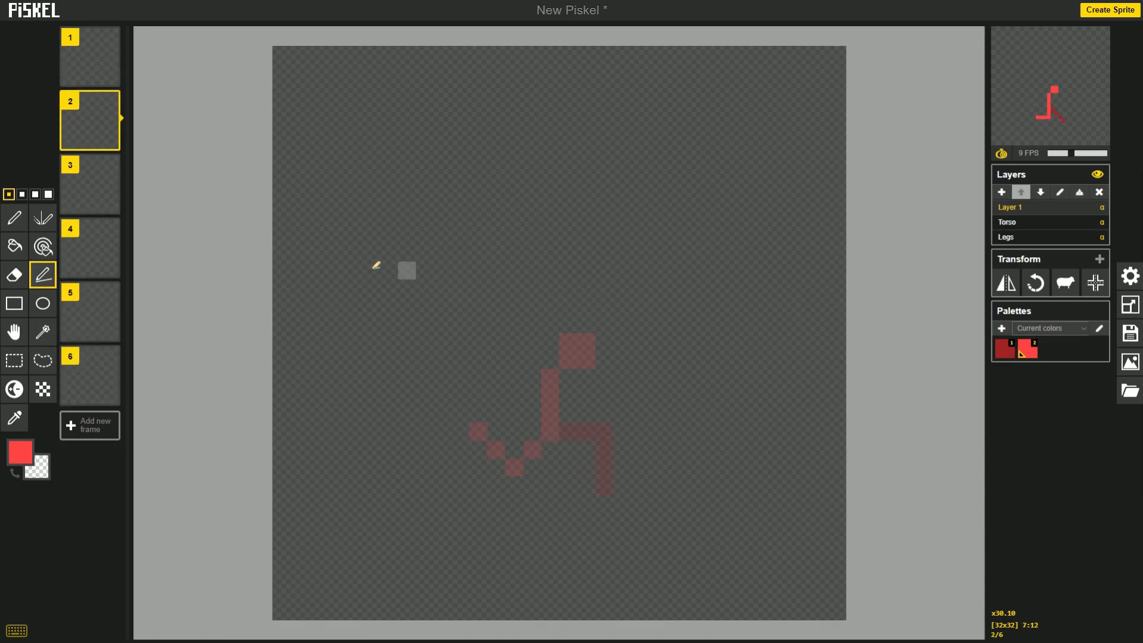
{"action": "key", "text": "Up"}
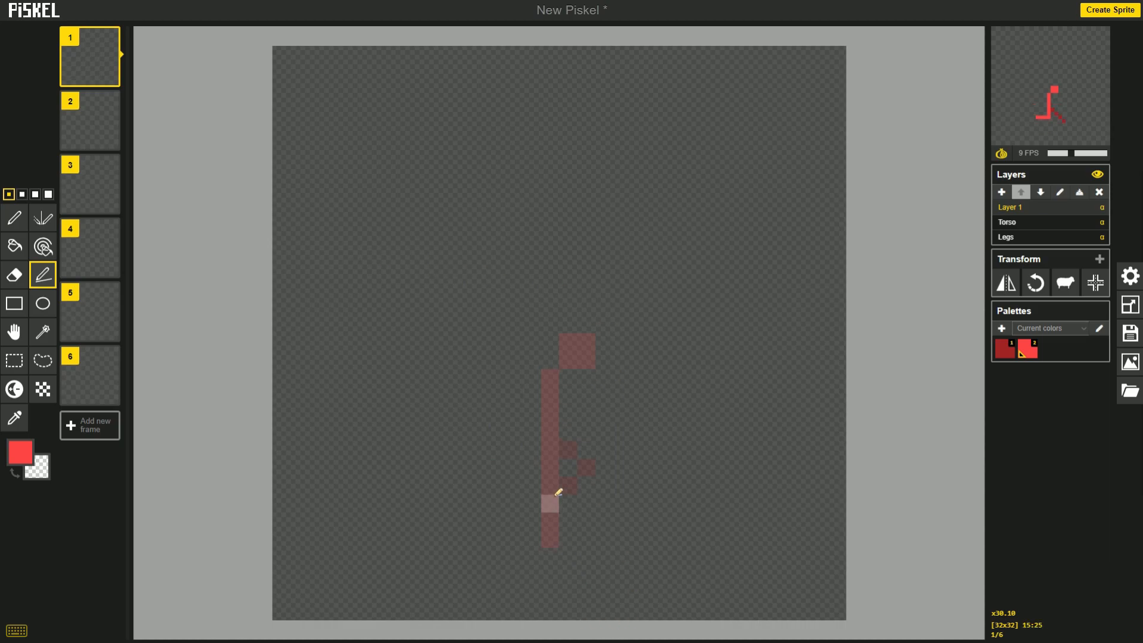
{"action": "left_click", "coordinate": [551, 378]}
{"action": "left_click_drag", "start_coordinate": [551, 378], "coordinate": [554, 433]}
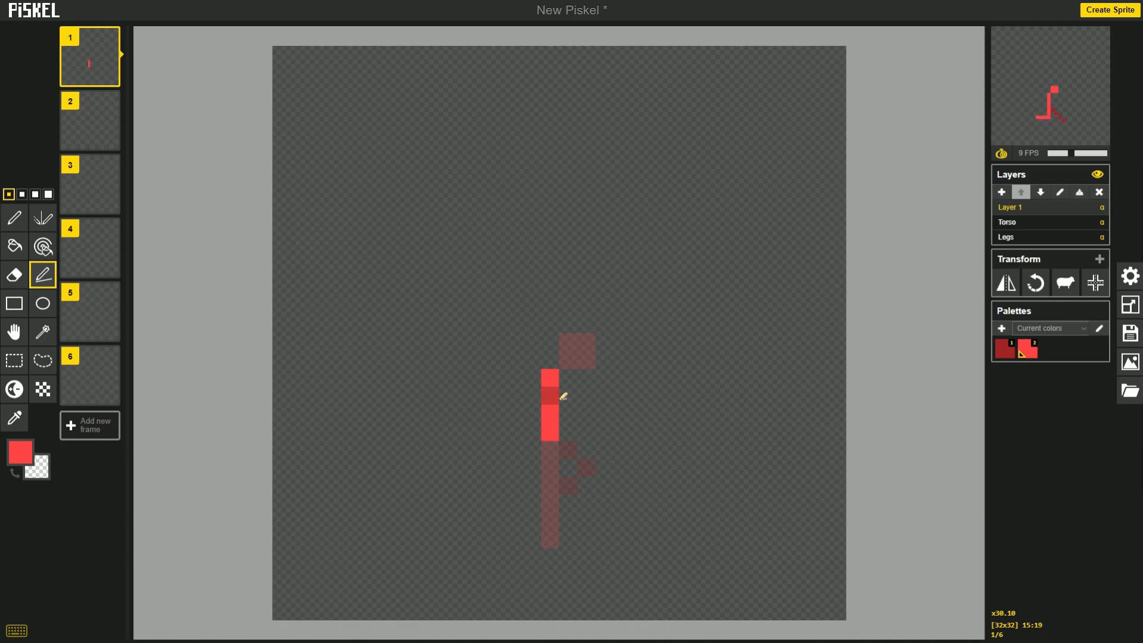
{"action": "left_click", "coordinate": [550, 449]}
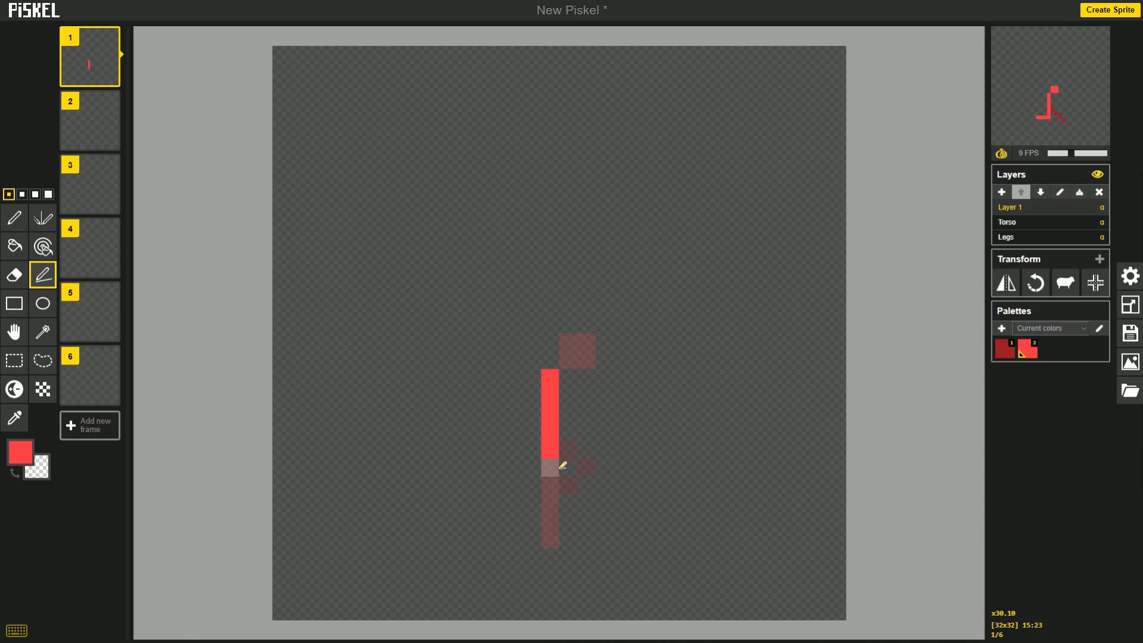
- Draw the forward-bent arm in frame 2 as diagonal pixels with a raised hand and in frame 3 as an L shape
{"action": "key", "text": "Down"}
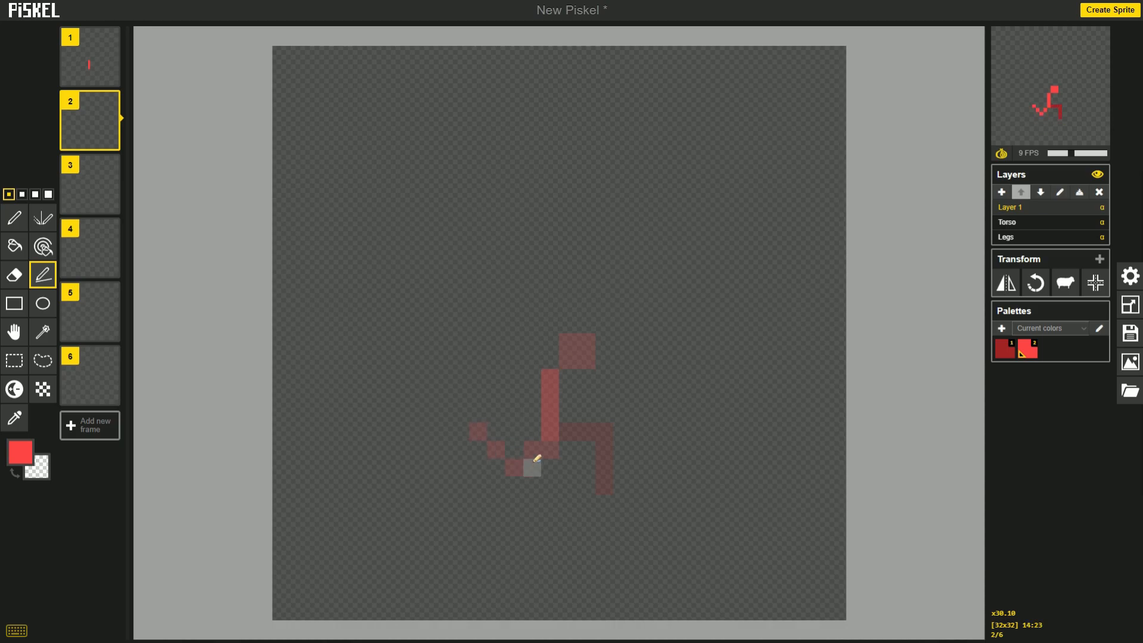
{"action": "left_click", "coordinate": [550, 376]}
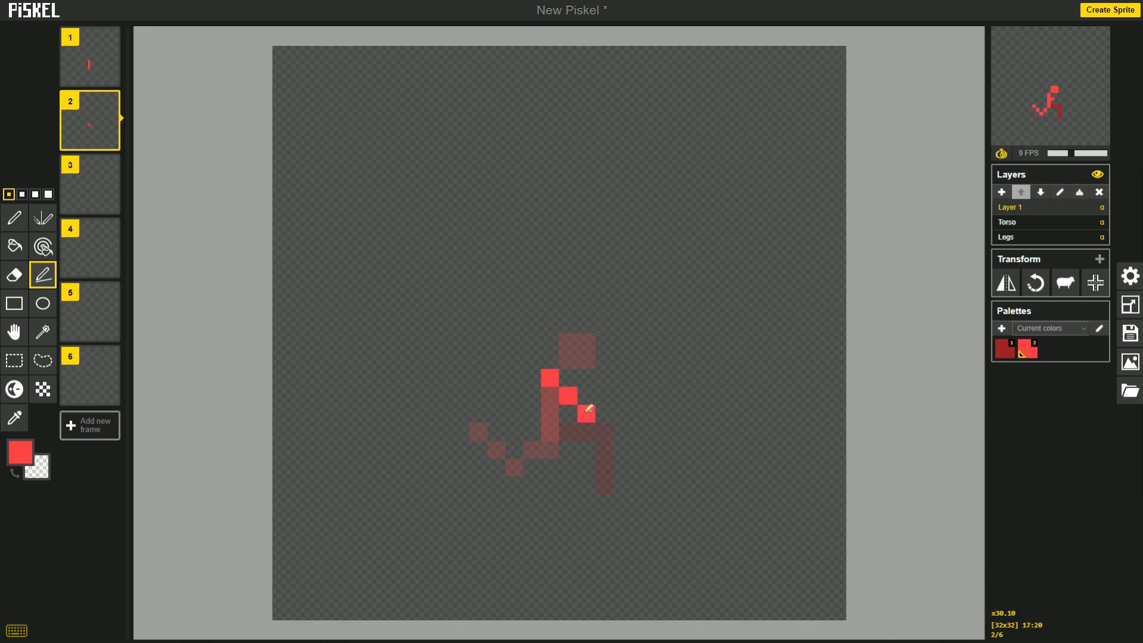
{"action": "left_click", "coordinate": [603, 395]}
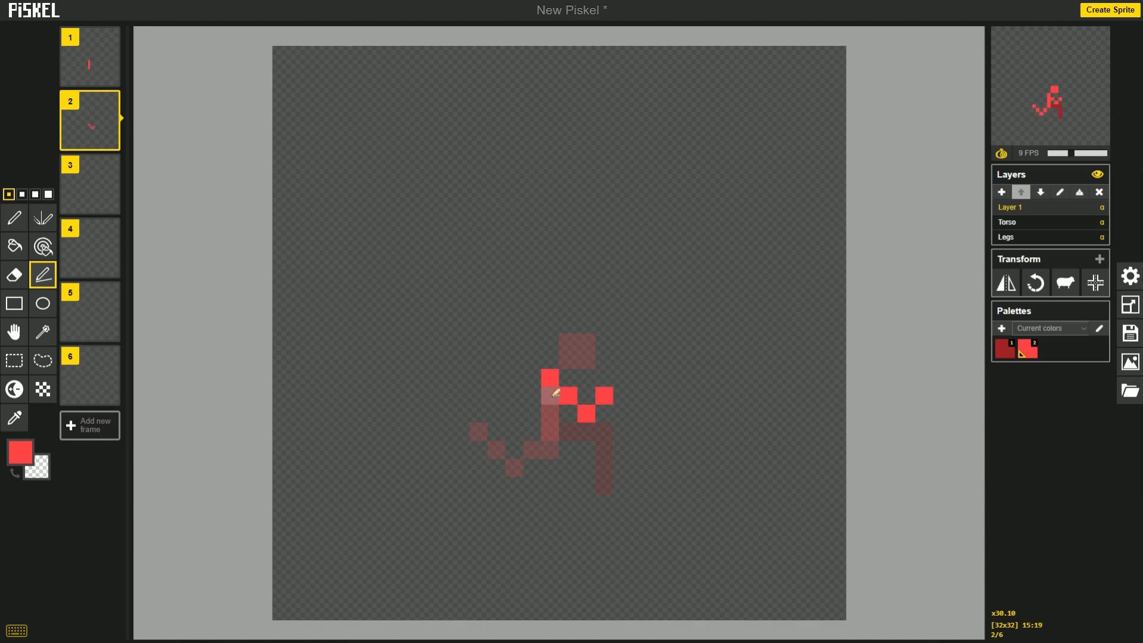
{"action": "key", "text": "Down"}
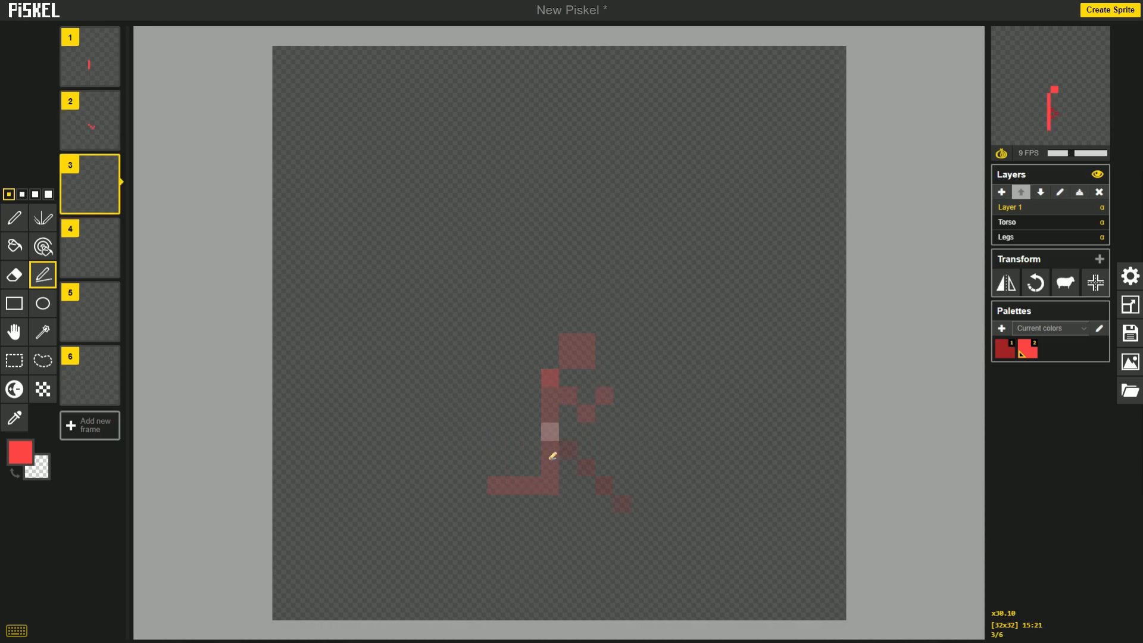
{"action": "left_click_drag", "start_coordinate": [549, 378], "coordinate": [557, 394]}
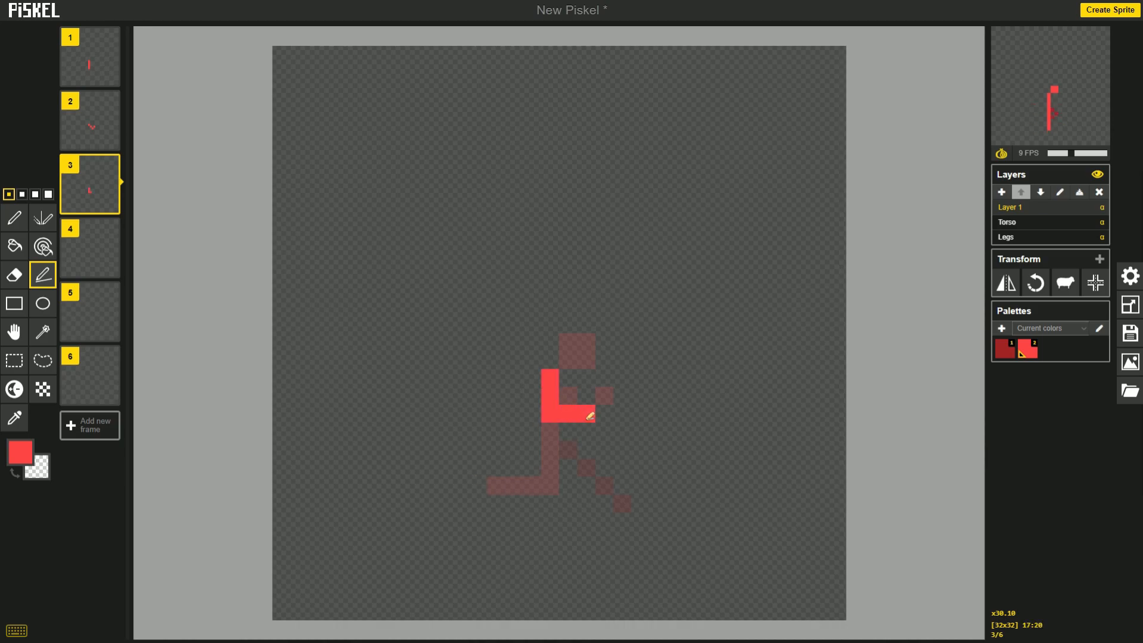
- Draw the arm bent backward as a four-pixel angle in frame 4 and as a squared hook in frame 5
{"action": "key", "text": "Down"}
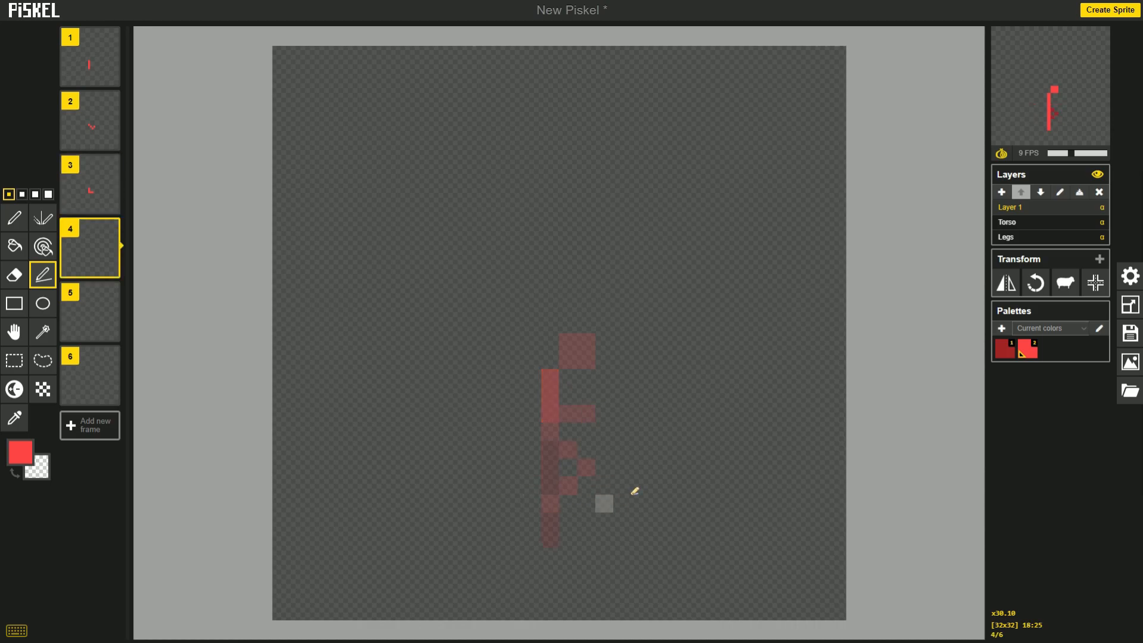
{"action": "left_click", "coordinate": [548, 377]}
{"action": "left_click", "coordinate": [532, 394]}
{"action": "left_click", "coordinate": [512, 412]}
{"action": "left_click", "coordinate": [536, 428]}
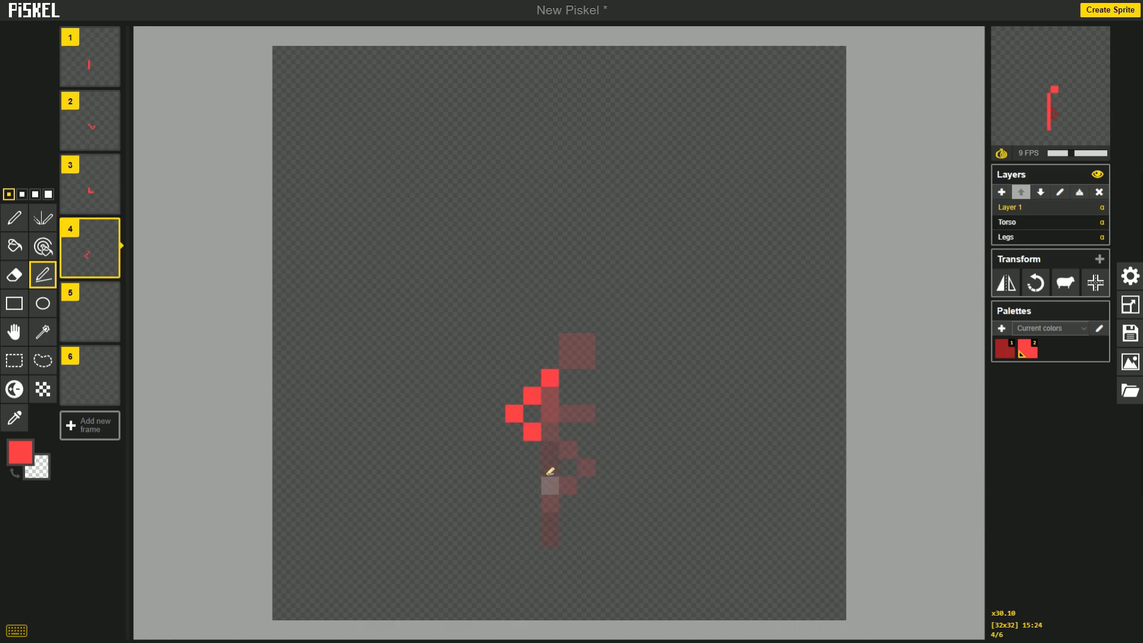
{"action": "key", "text": "Down"}
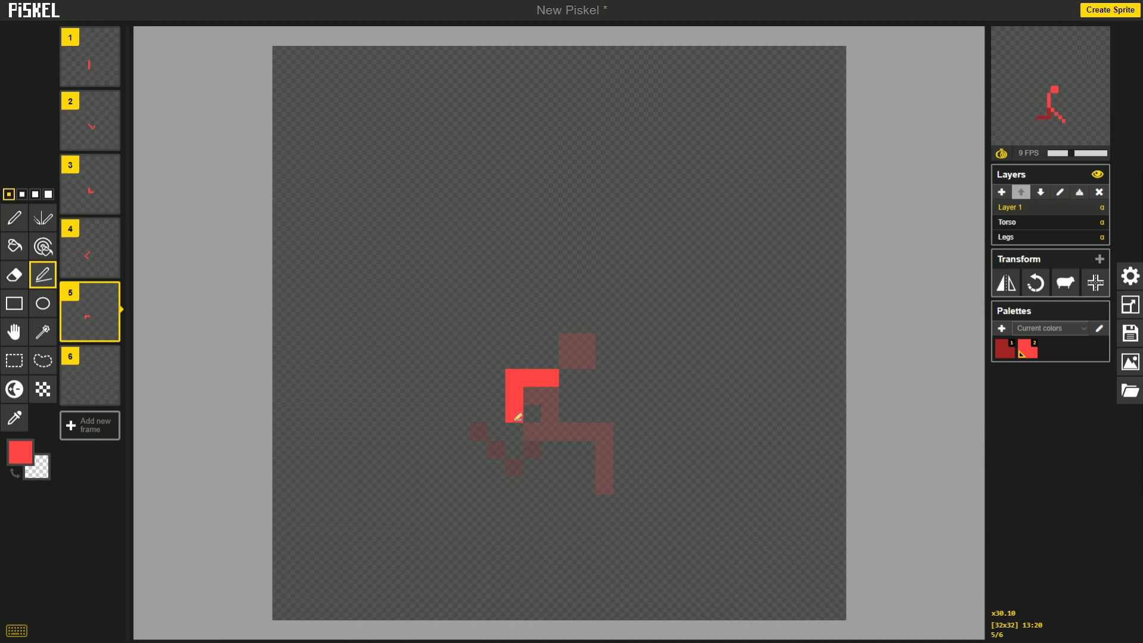
- Copy the backward-bent arm from frame 4 and paste it into frame 6 at the same position
{"action": "key", "text": "Down"}
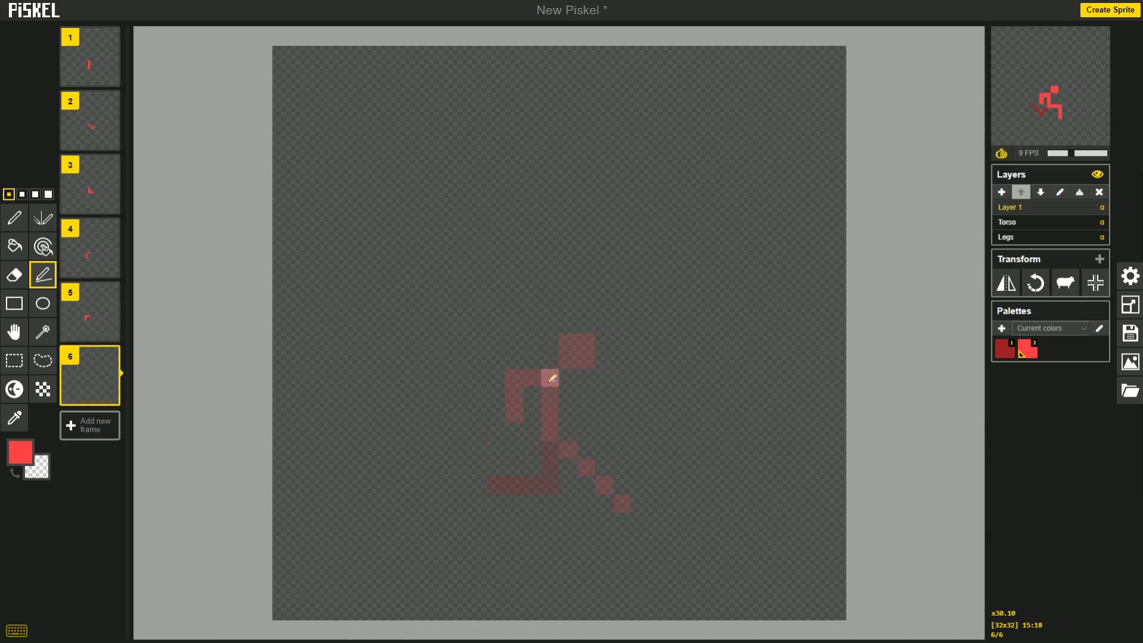
{"action": "left_click", "coordinate": [82, 253]}
{"action": "left_click", "coordinate": [15, 360]}
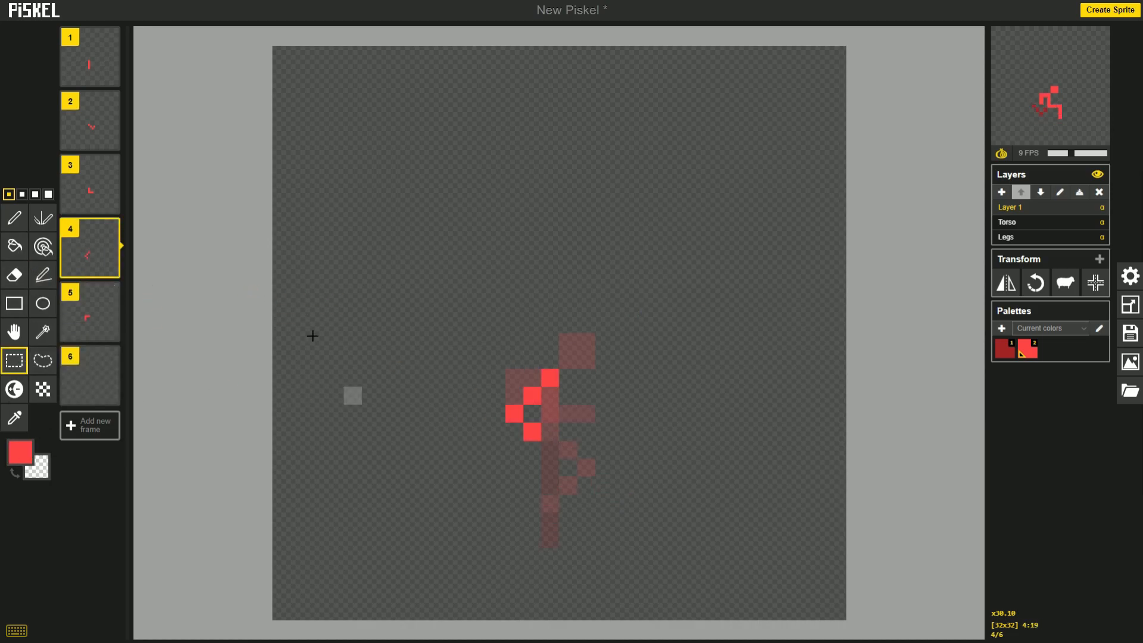
{"action": "left_click_drag", "start_coordinate": [661, 485], "coordinate": [441, 321]}
{"action": "key", "text": "ctrl+c"}
{"action": "left_click", "coordinate": [100, 374]}
{"action": "key", "text": "ctrl+v"}
{"action": "left_click", "coordinate": [464, 248]}
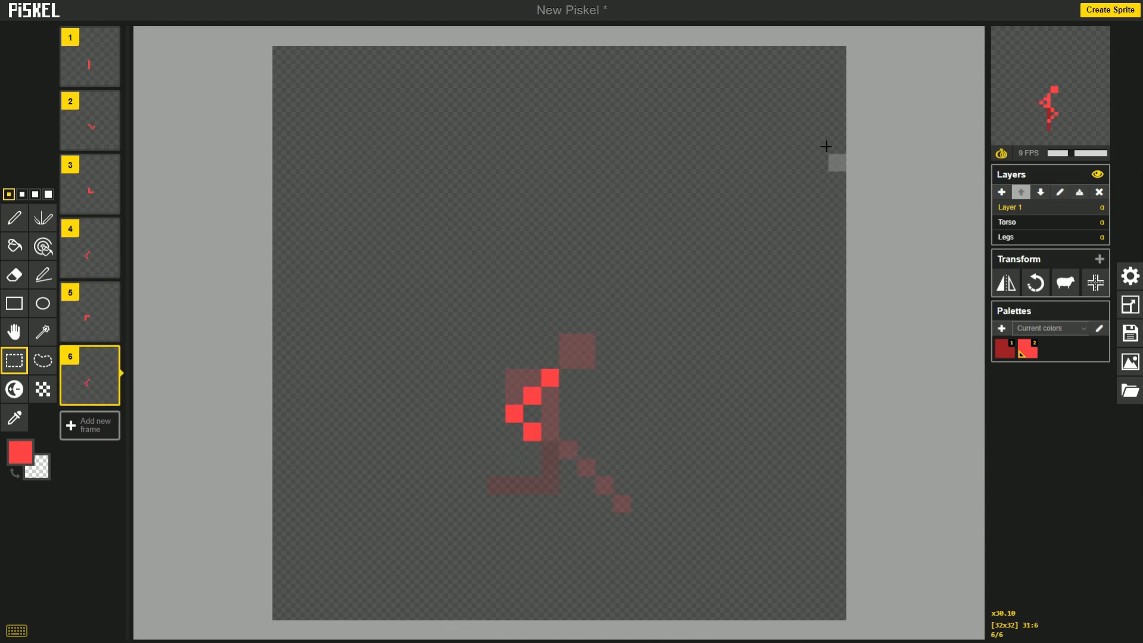
- Check the animation in the separate preview window and rename the new layer "Arm"
{"action": "left_click", "coordinate": [1094, 39]}
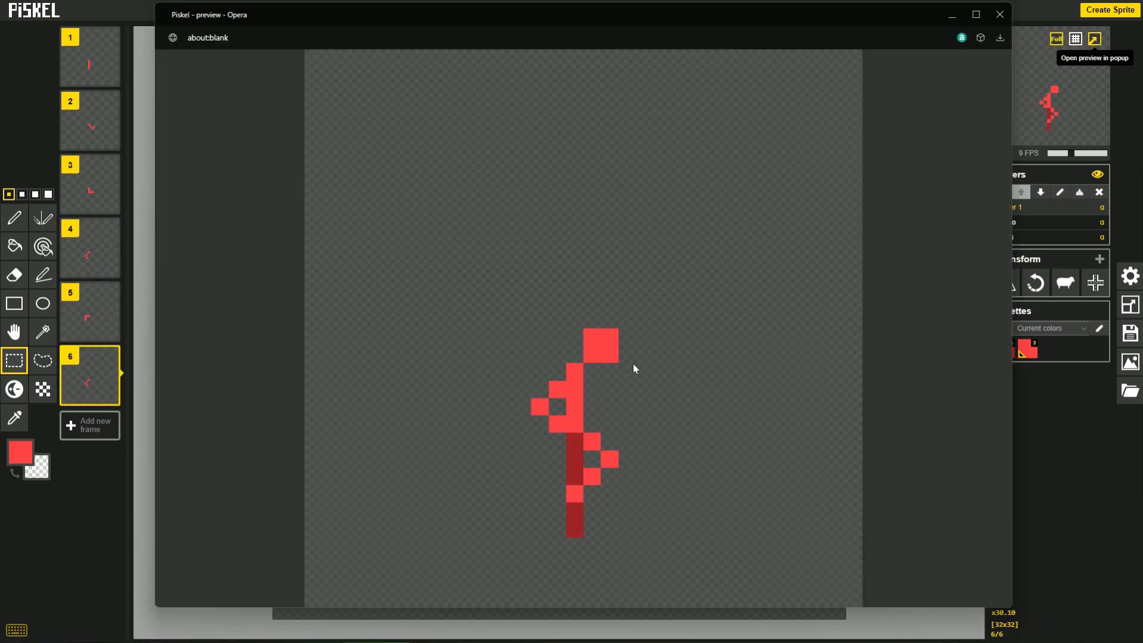
{"action": "left_click", "coordinate": [955, 13]}
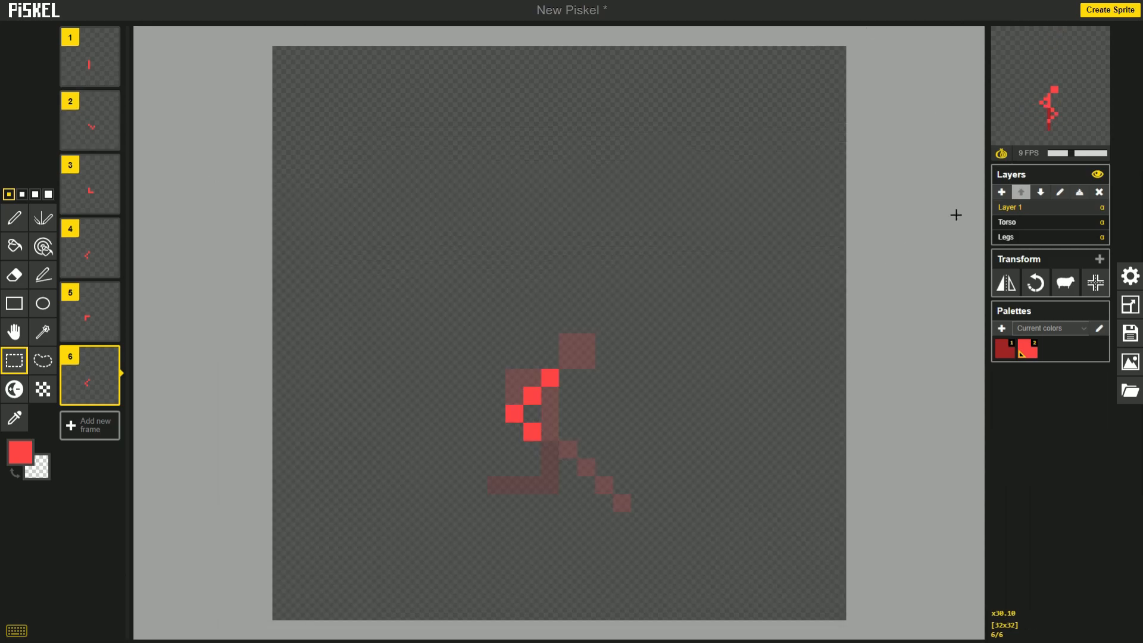
{"action": "left_click", "coordinate": [1060, 193]}
{"action": "type", "text": "Arm"}
{"action": "key", "text": "Return"}
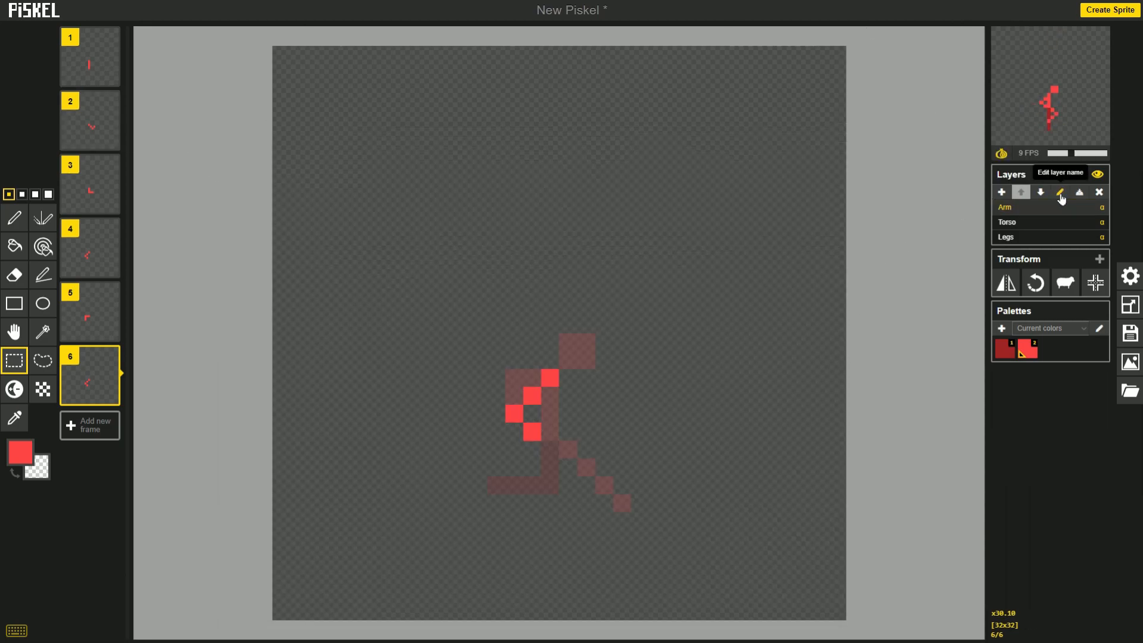
- Add another layer, move it between Torso and Legs, and name it "Back Arm"
{"action": "left_click", "coordinate": [1002, 191]}
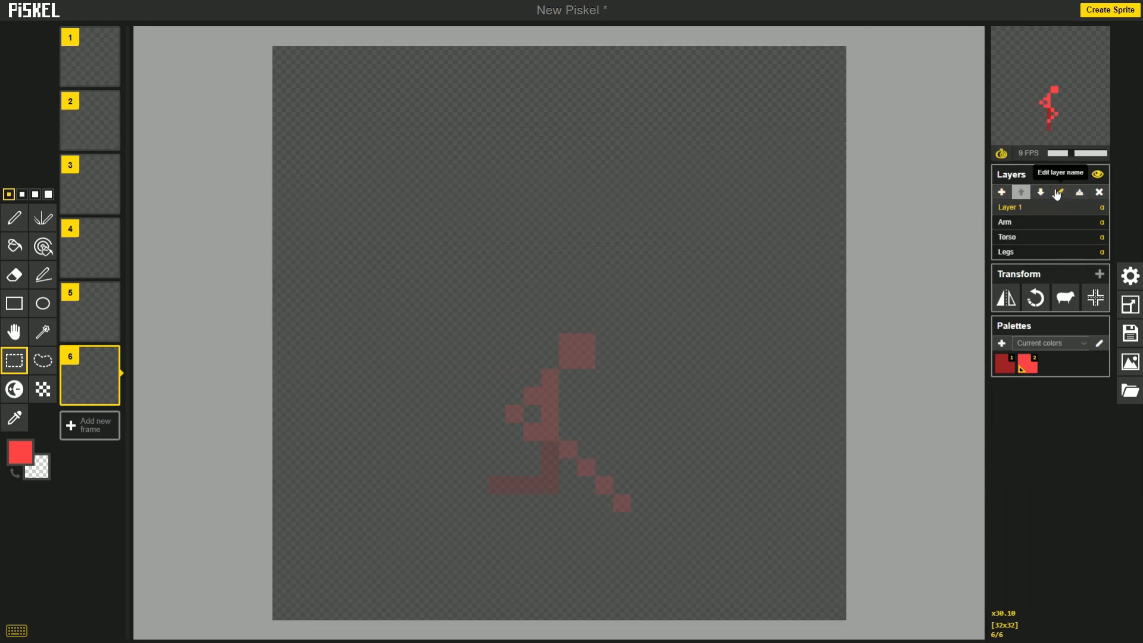
{"action": "left_click", "coordinate": [1042, 193]}
{"action": "left_click", "coordinate": [1042, 194]}
{"action": "left_click", "coordinate": [1066, 194]}
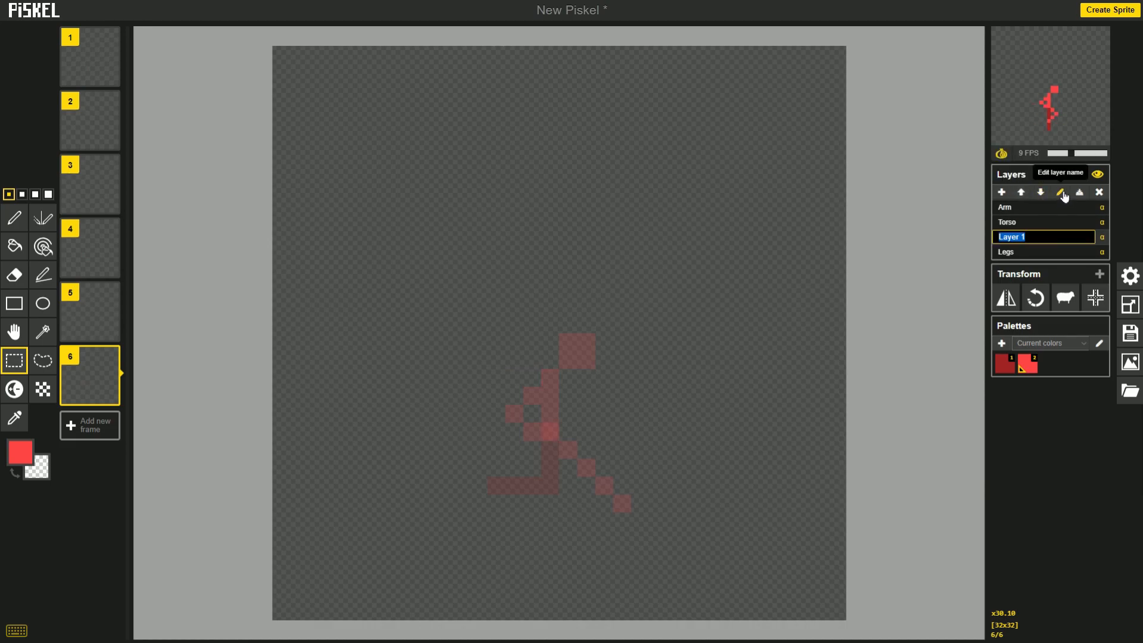
{"action": "key", "text": "Return"}
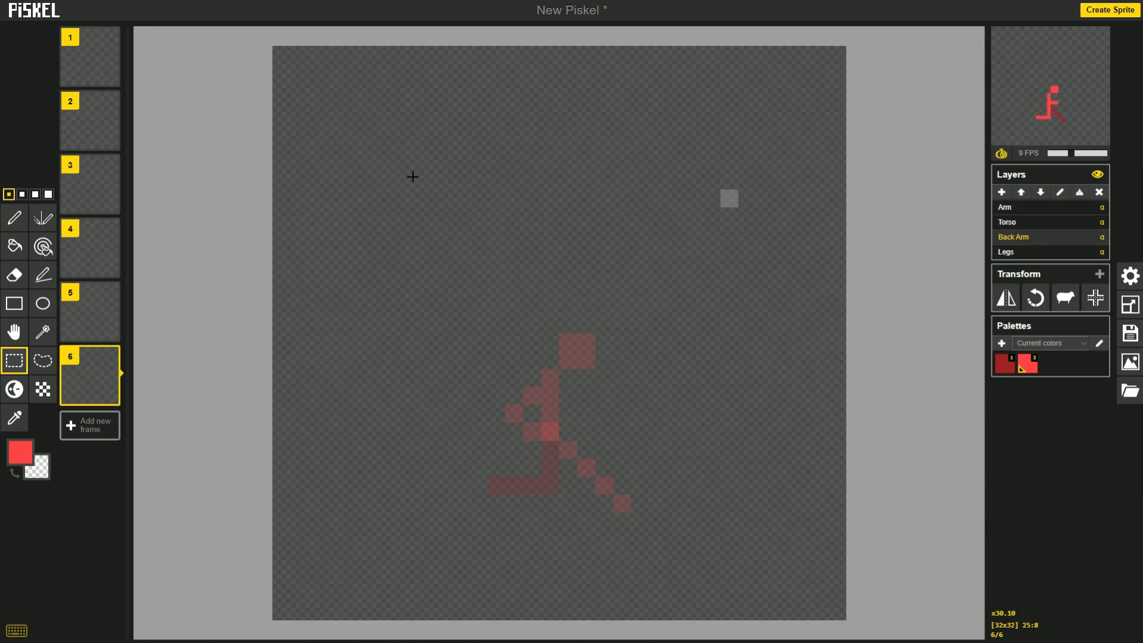
- Copy the straight arm from frame 1 of the Arm layer into frame 4 of the Back Arm layer
{"action": "left_click", "coordinate": [1005, 209]}
{"action": "left_click", "coordinate": [95, 62]}
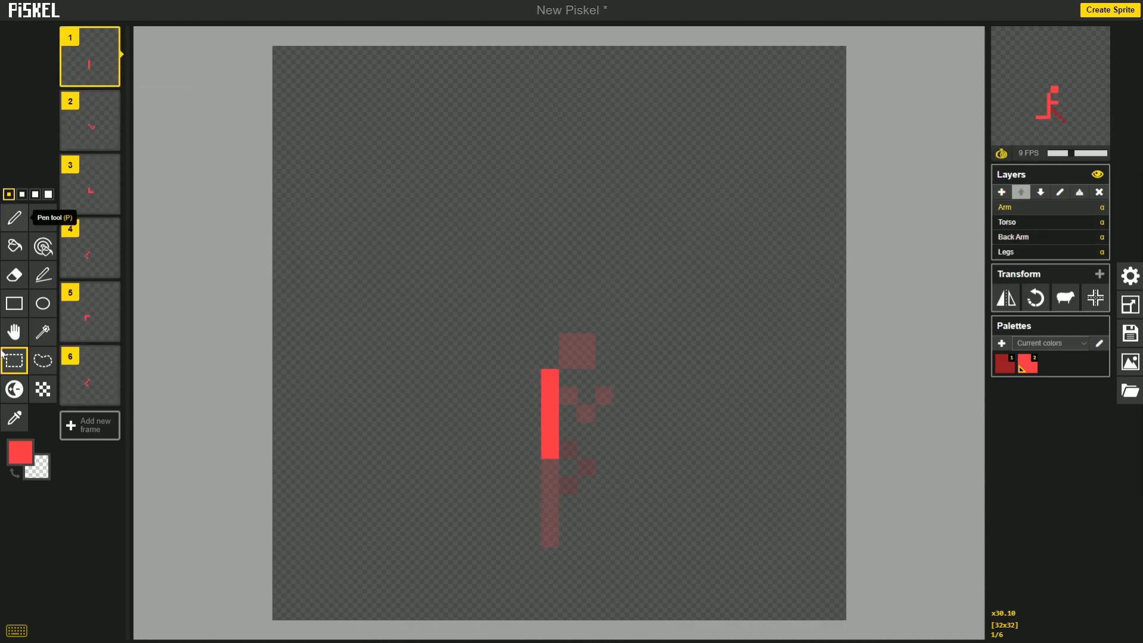
{"action": "left_click_drag", "start_coordinate": [780, 575], "coordinate": [321, 176]}
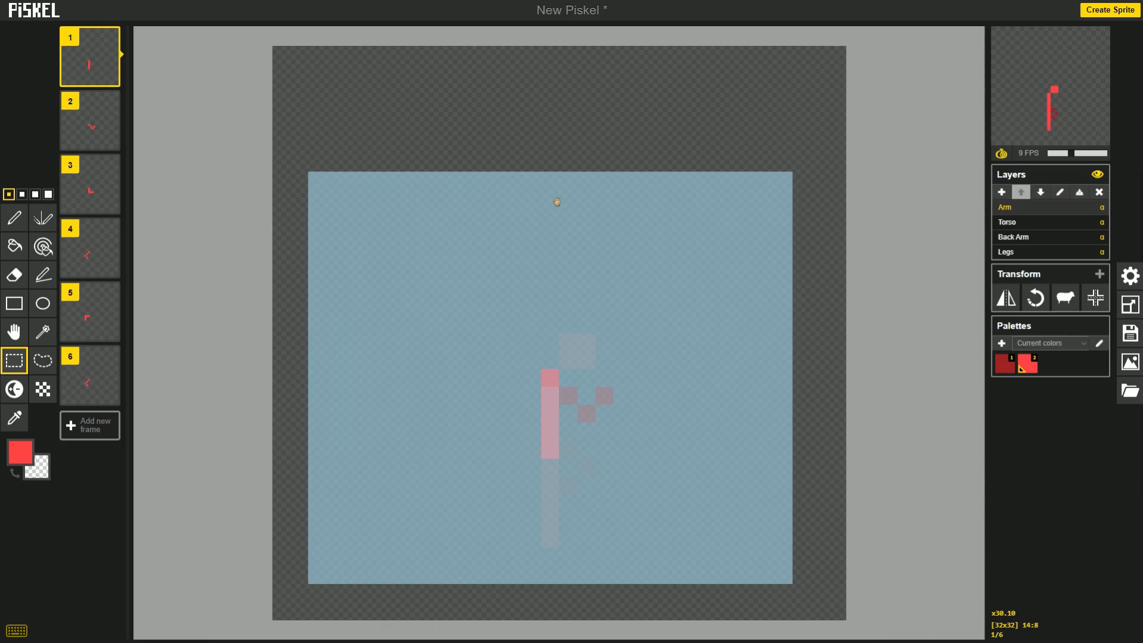
{"action": "left_click", "coordinate": [1045, 238]}
{"action": "left_click", "coordinate": [86, 265]}
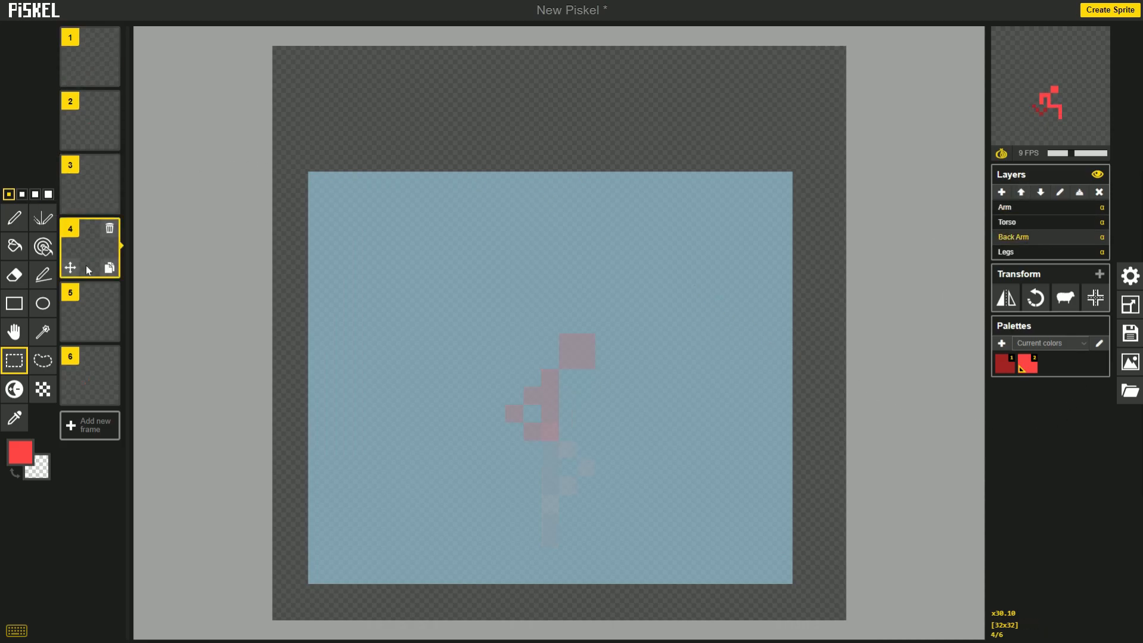
- Copy the forward-bent arm from frame 2 of the Arm layer into frame 5 of the Back Arm layer
{"action": "left_click", "coordinate": [1054, 212]}
{"action": "left_click", "coordinate": [89, 119]}
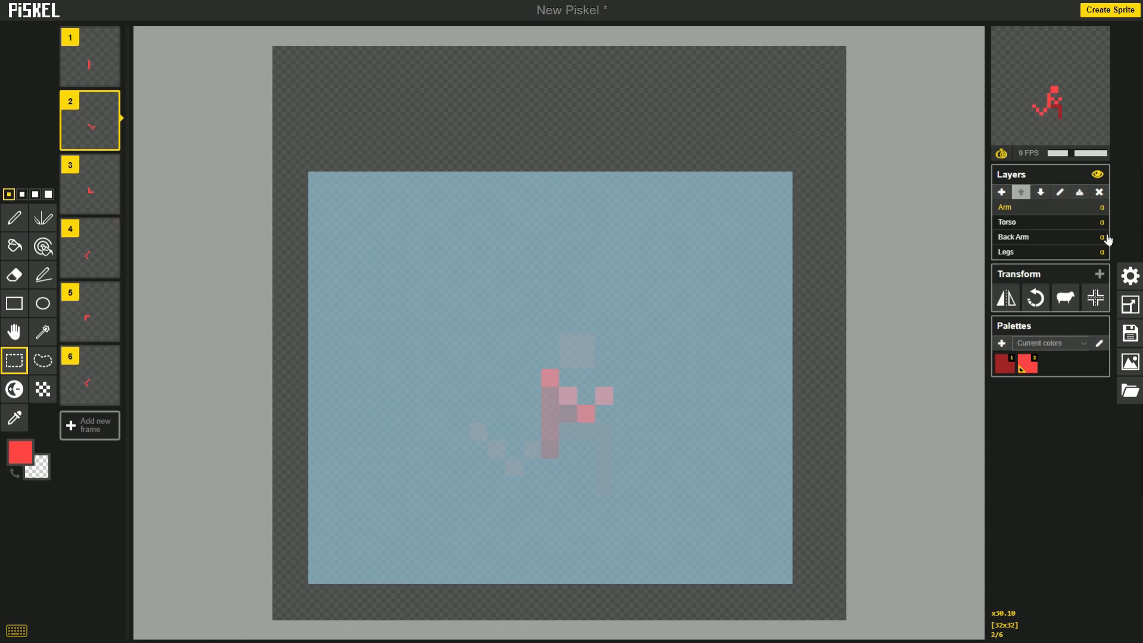
{"action": "left_click", "coordinate": [1048, 223]}
{"action": "left_click", "coordinate": [1012, 237]}
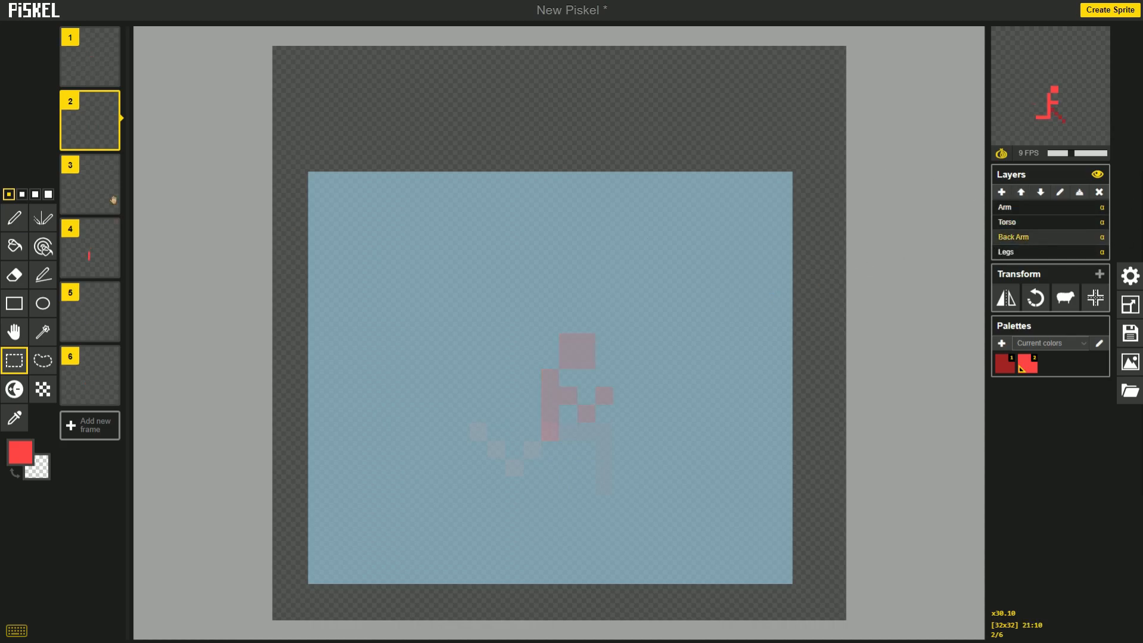
{"action": "left_click", "coordinate": [90, 304]}
- Copy the L-shaped arm from frame 3 of the Arm layer into frame 6 of the Back Arm layer
{"action": "left_click", "coordinate": [1041, 209]}
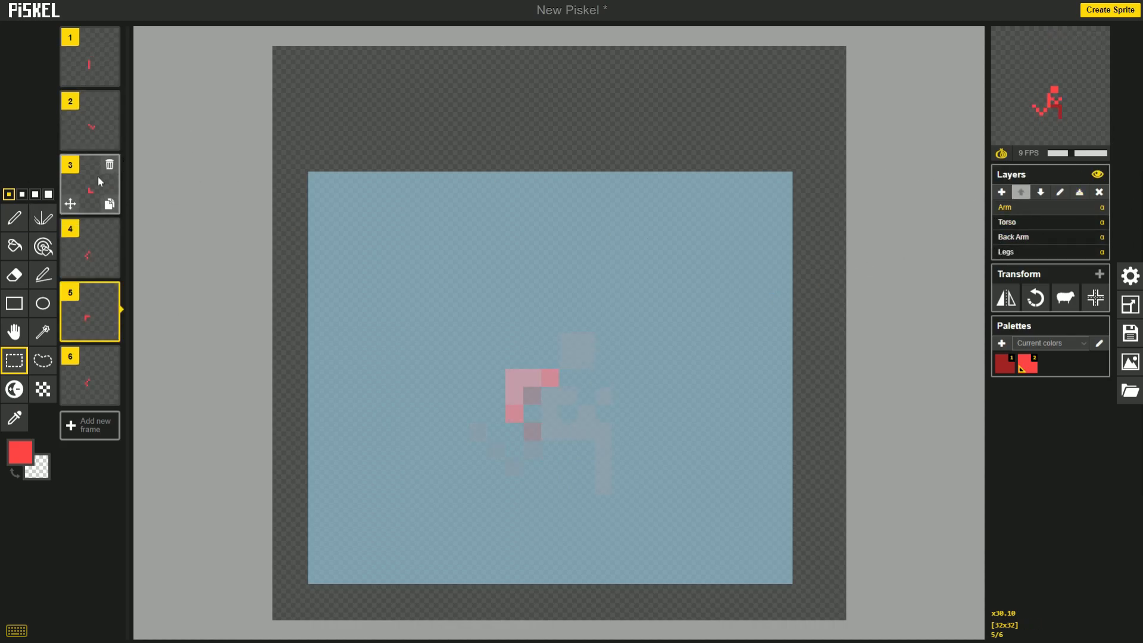
{"action": "left_click", "coordinate": [99, 182]}
{"action": "left_click", "coordinate": [1034, 238]}
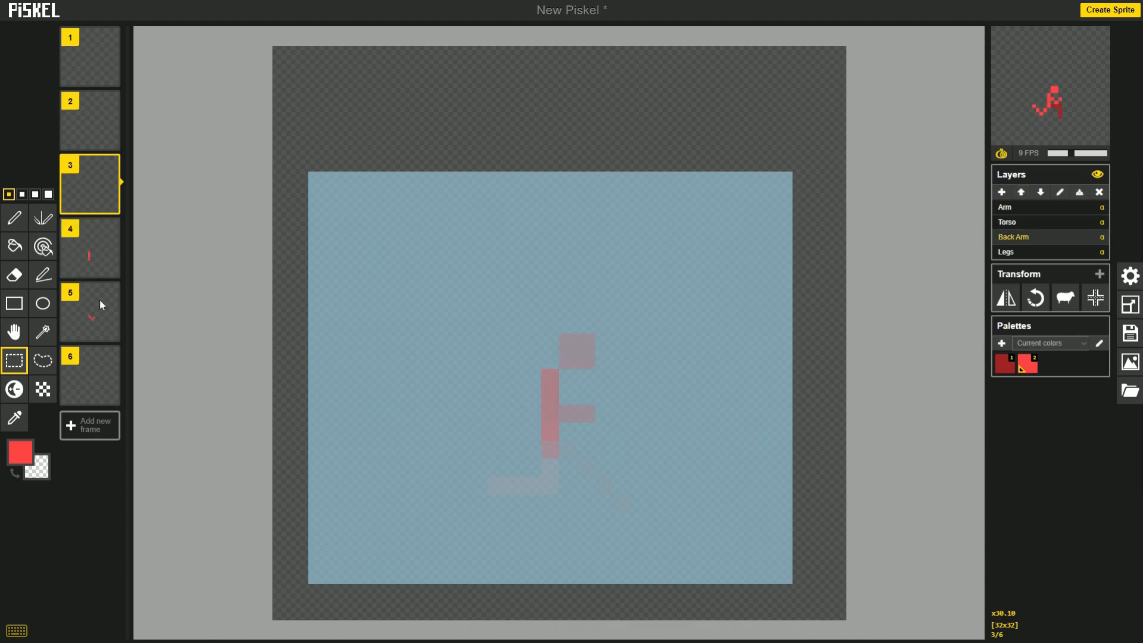
{"action": "left_click", "coordinate": [96, 366]}
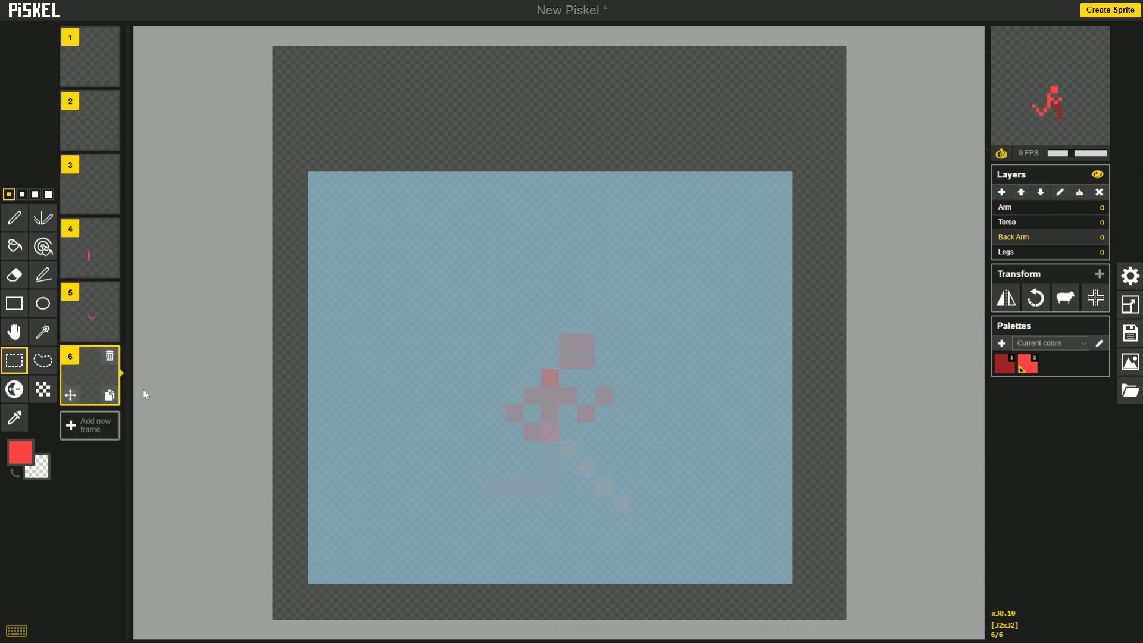
{"action": "left_click", "coordinate": [983, 250]}
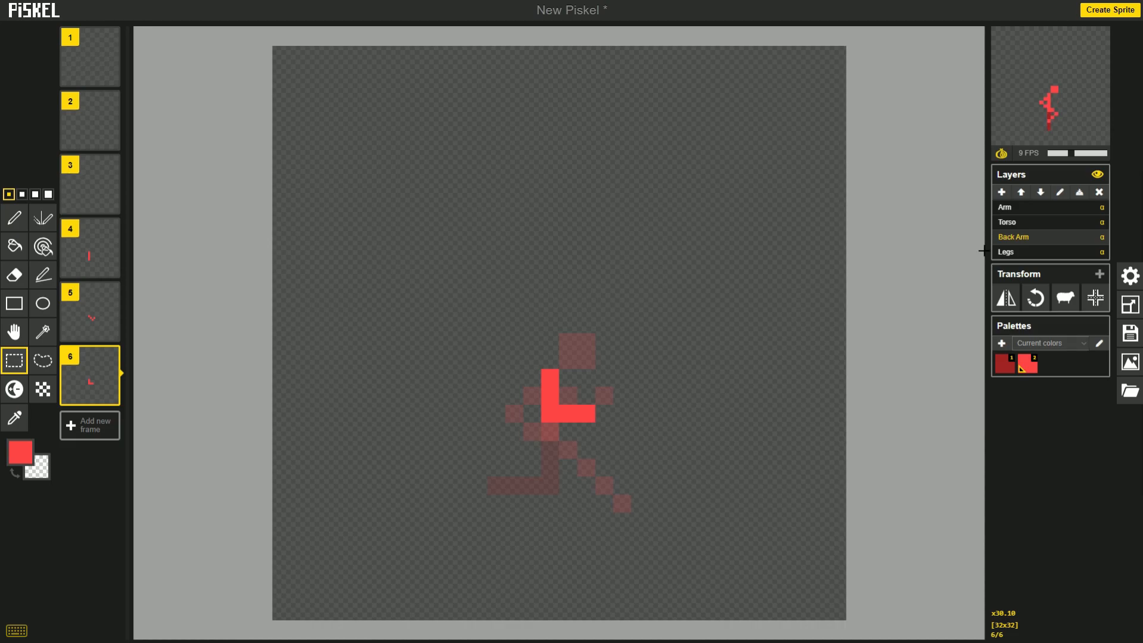
- Select a larger area around the backward-bent arm in frame 4 of the Arm layer and copy it into frame 1 of the Back Arm layer
{"action": "left_click", "coordinate": [1042, 209]}
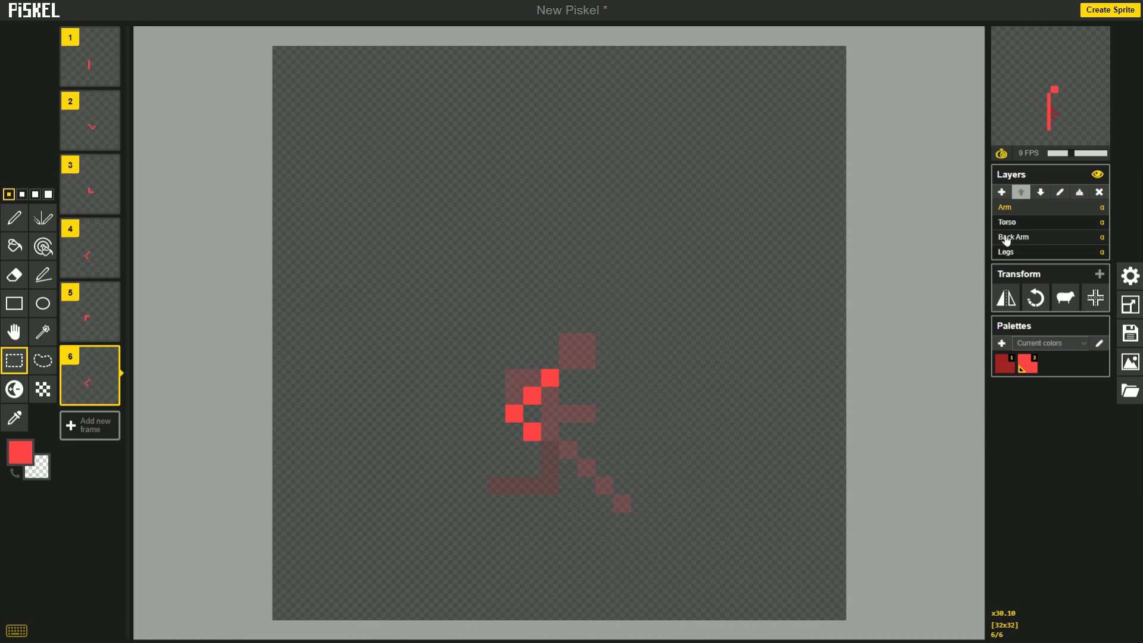
{"action": "left_click", "coordinate": [92, 250]}
{"action": "left_click_drag", "start_coordinate": [281, 234], "coordinate": [531, 395]}
{"action": "left_click_drag", "start_coordinate": [717, 504], "coordinate": [861, 599]}
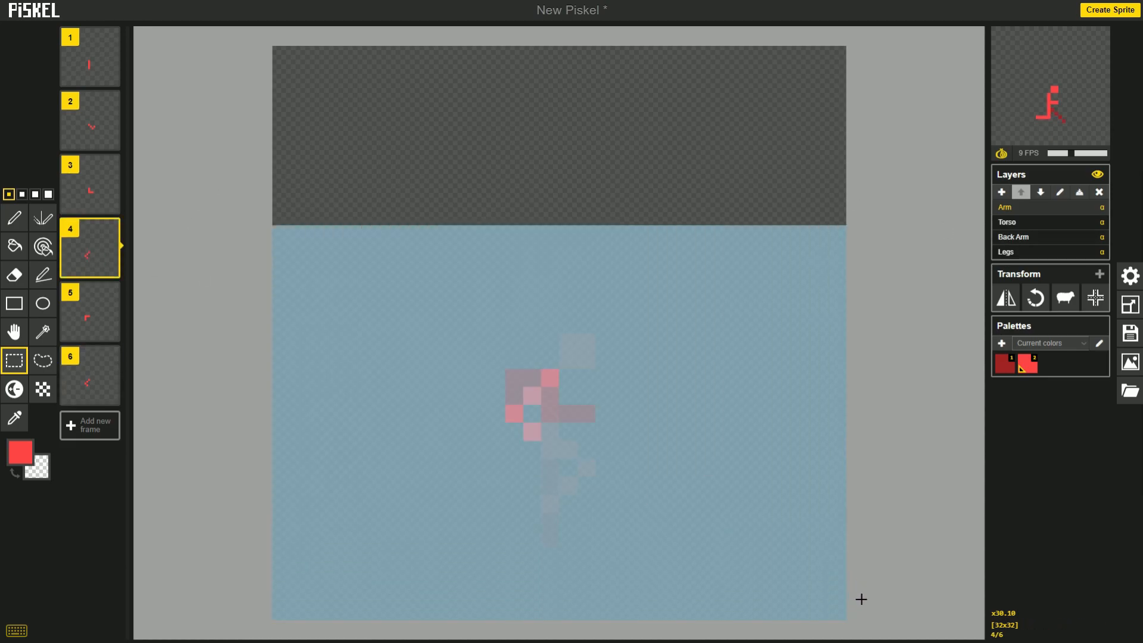
{"action": "left_click", "coordinate": [1024, 237]}
{"action": "left_click", "coordinate": [88, 67]}
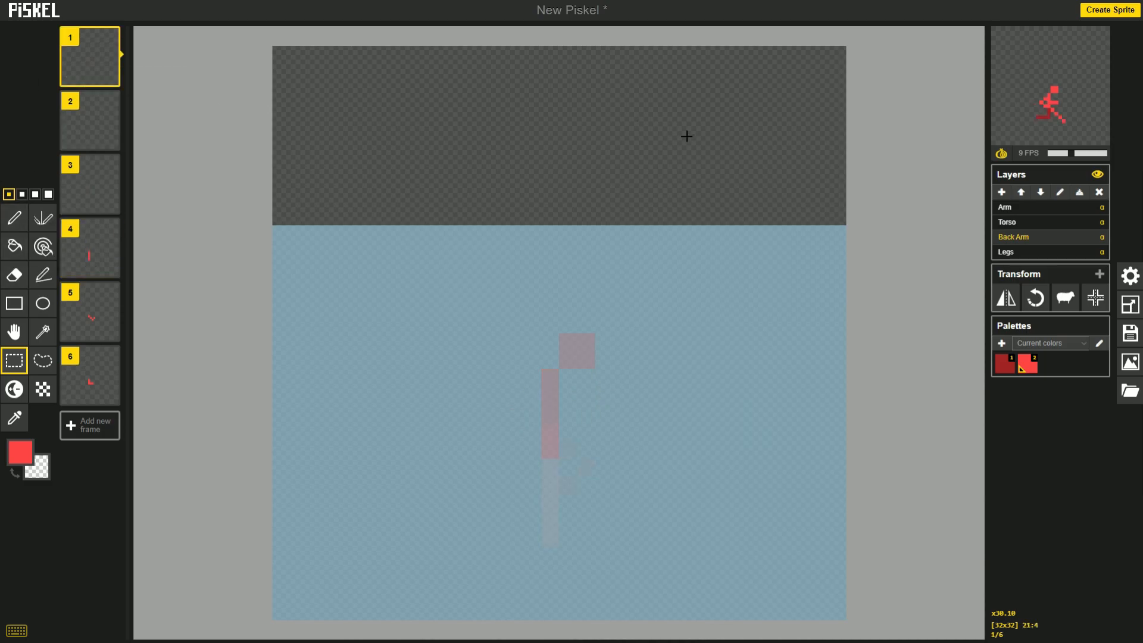
{"action": "key", "text": "ctrl+v"}
{"action": "left_click", "coordinate": [1022, 207]}
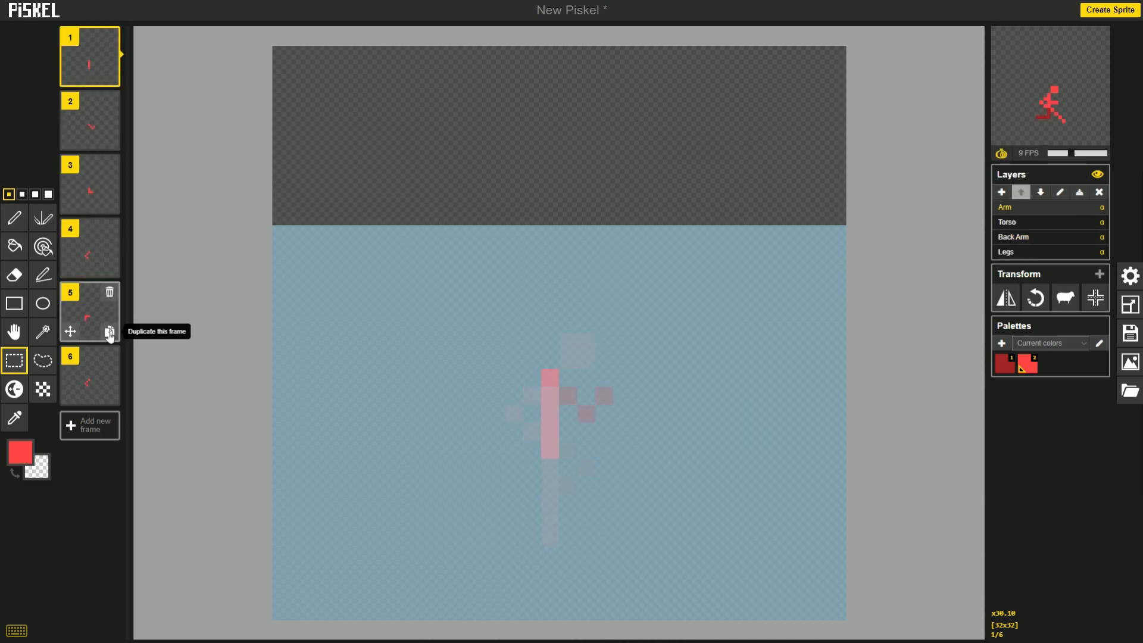
{"action": "left_click", "coordinate": [99, 125]}
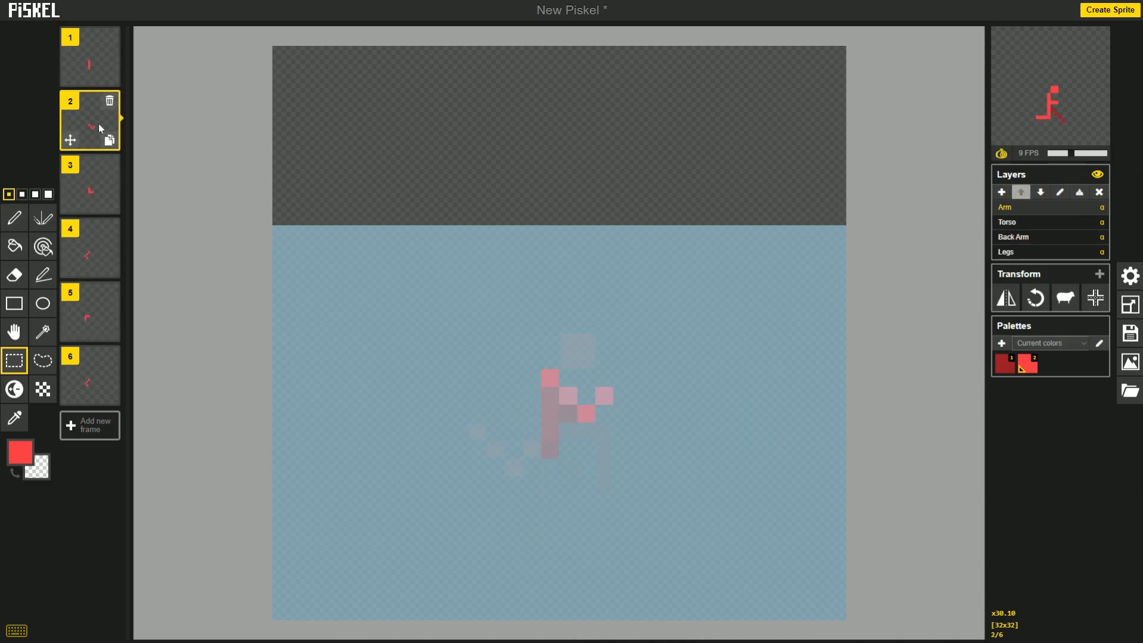
{"action": "left_click", "coordinate": [1033, 240]}
{"action": "left_click", "coordinate": [1025, 207]}
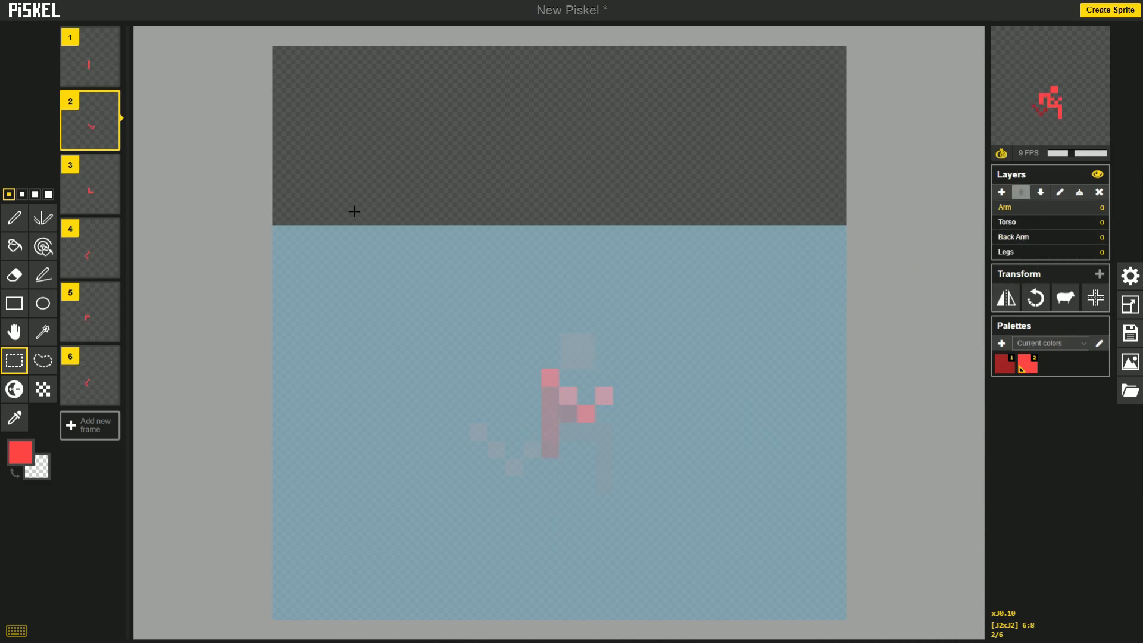
{"action": "left_click", "coordinate": [88, 177]}
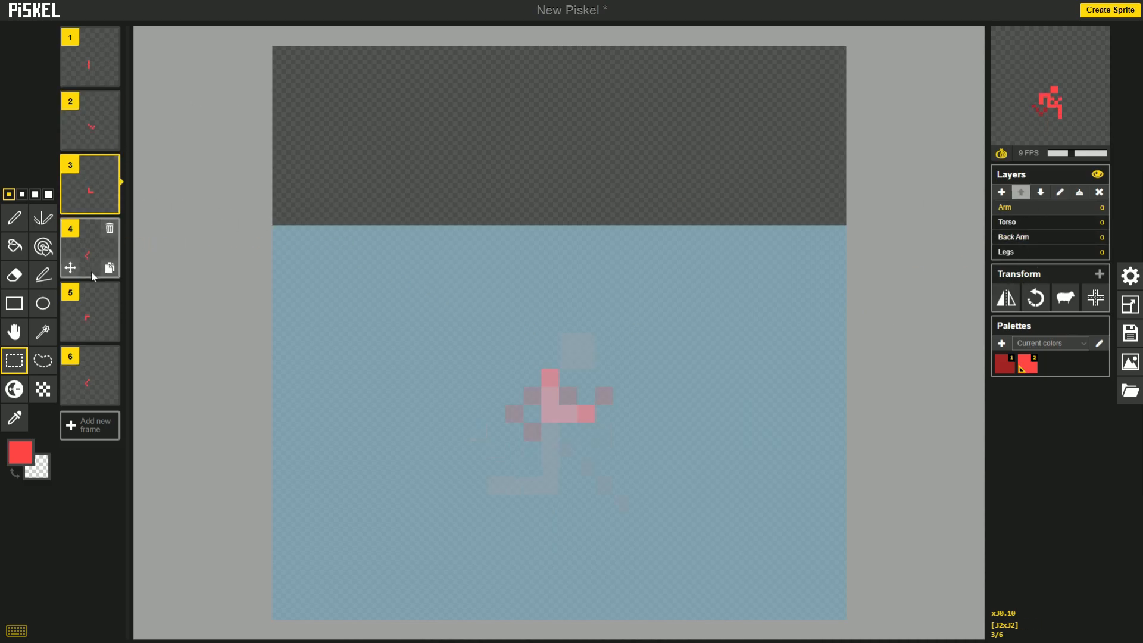
{"action": "left_click", "coordinate": [1012, 238]}
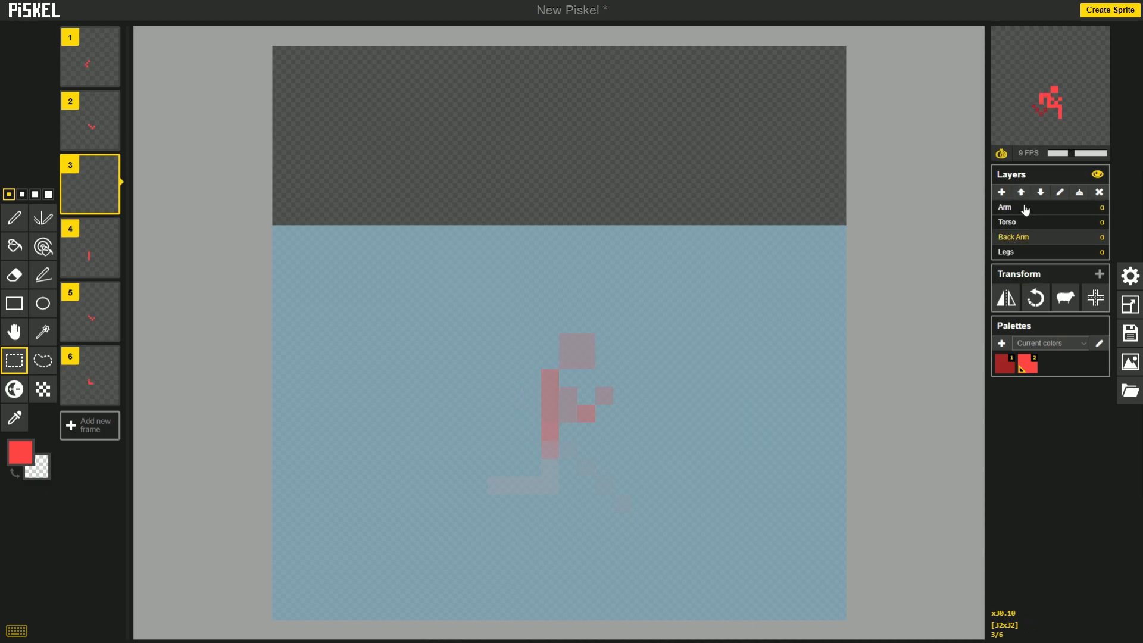
- Copy the raised back-swung arm from frame 5 of the Arm layer into frame 2 of the Back Arm layer
{"action": "left_click", "coordinate": [1044, 209]}
{"action": "left_click", "coordinate": [100, 319]}
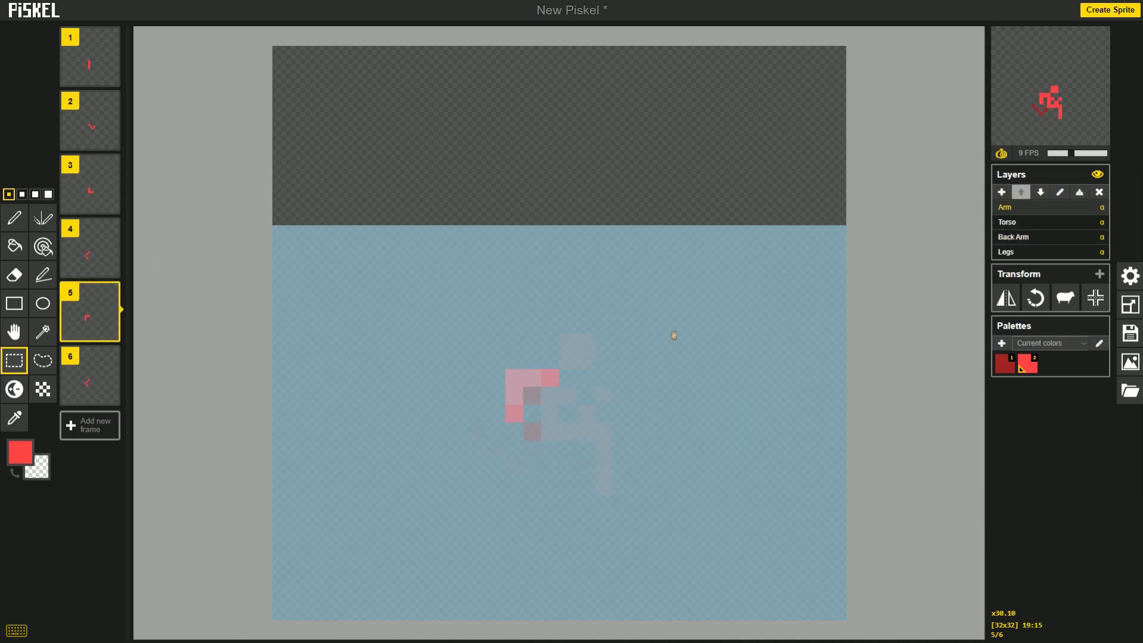
{"action": "left_click", "coordinate": [1025, 239]}
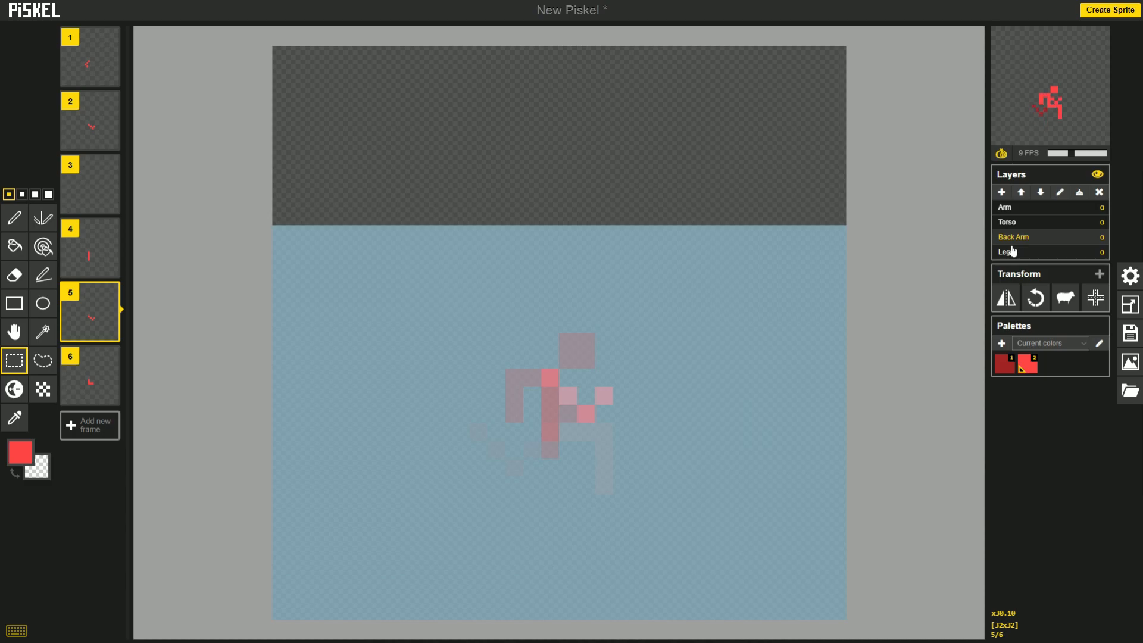
{"action": "left_click", "coordinate": [69, 138]}
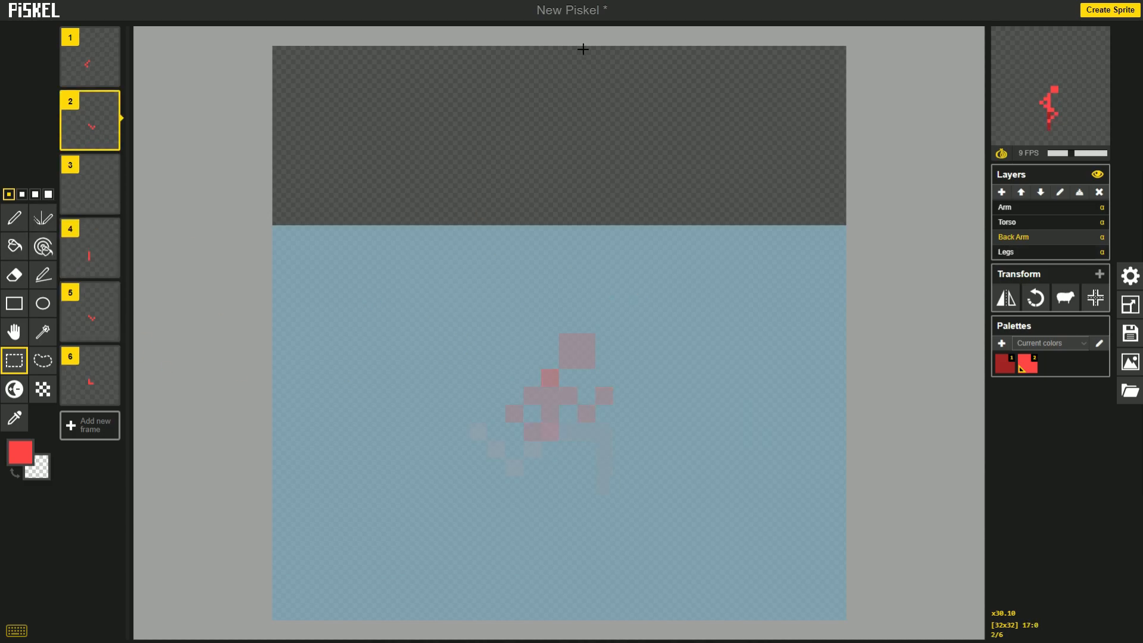
{"action": "key", "text": "ctrl+v"}
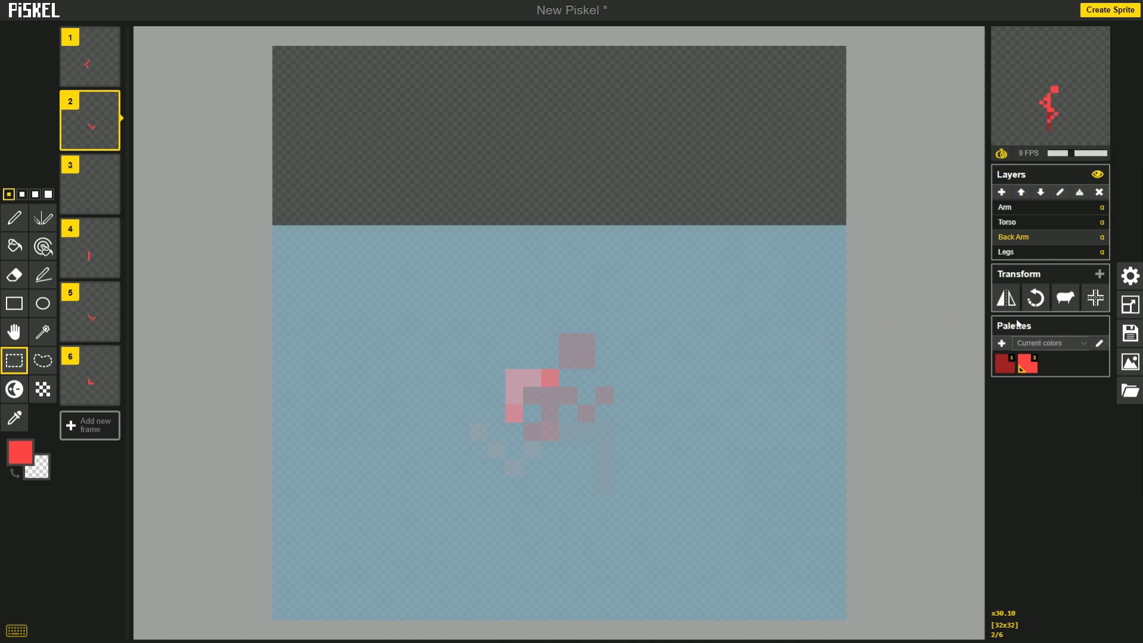
{"action": "key", "text": "ctrl+z"}
{"action": "key", "text": "ctrl+y"}
- Copy the backward-bent arm from frame 6 of the Arm layer into frame 3 of the Back Arm layer
{"action": "left_click", "coordinate": [1006, 207]}
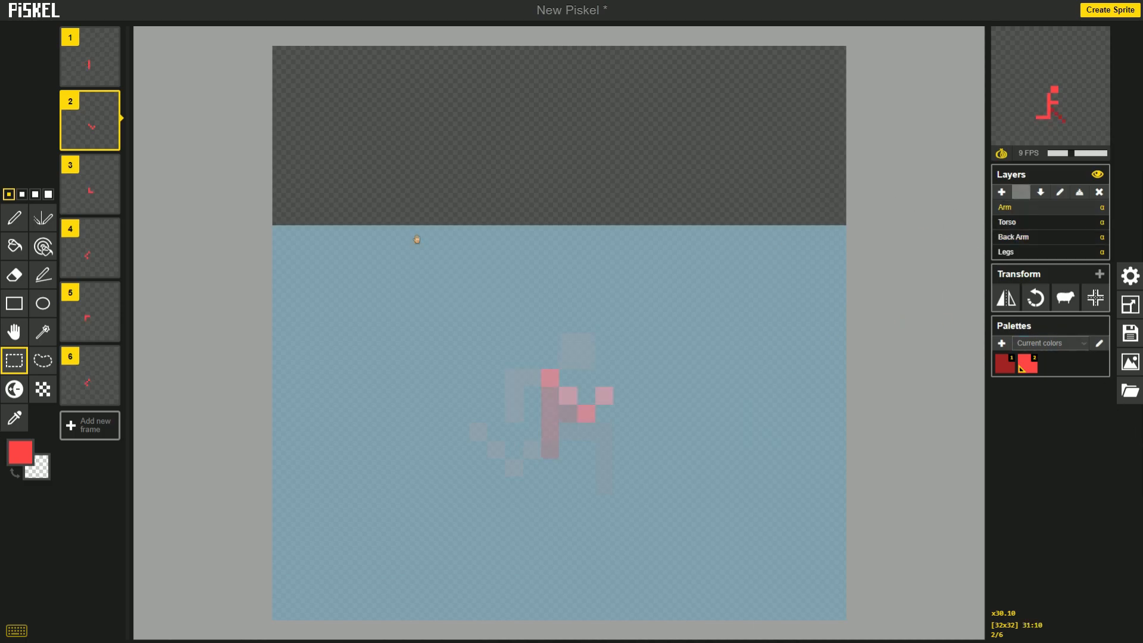
{"action": "left_click", "coordinate": [89, 375]}
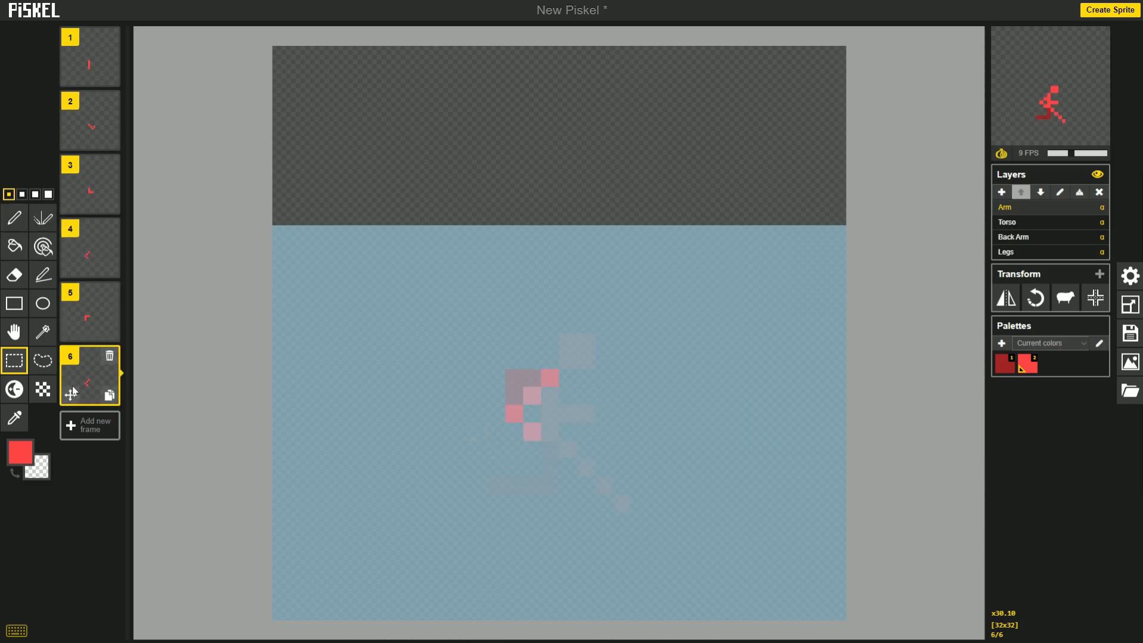
{"action": "left_click", "coordinate": [1012, 237]}
{"action": "left_click", "coordinate": [76, 188]}
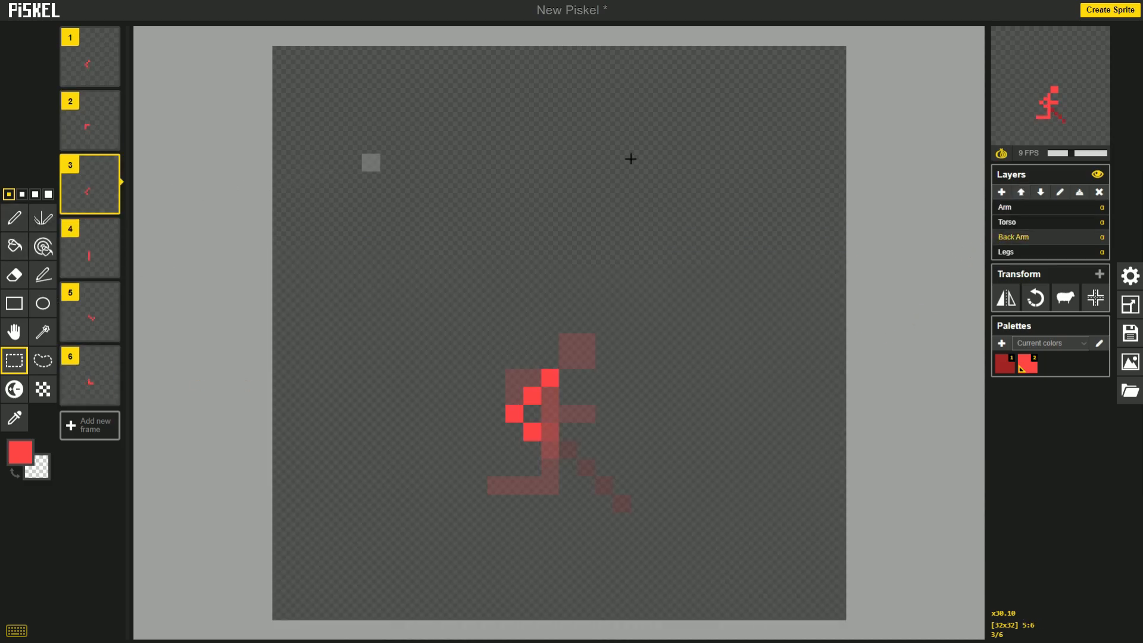
- Check the running animation with both arms in the separate preview window
{"action": "mouse_move", "coordinate": [1066, 76]}
{"action": "left_click", "coordinate": [1094, 39]}
{"action": "left_click", "coordinate": [1020, 491]}
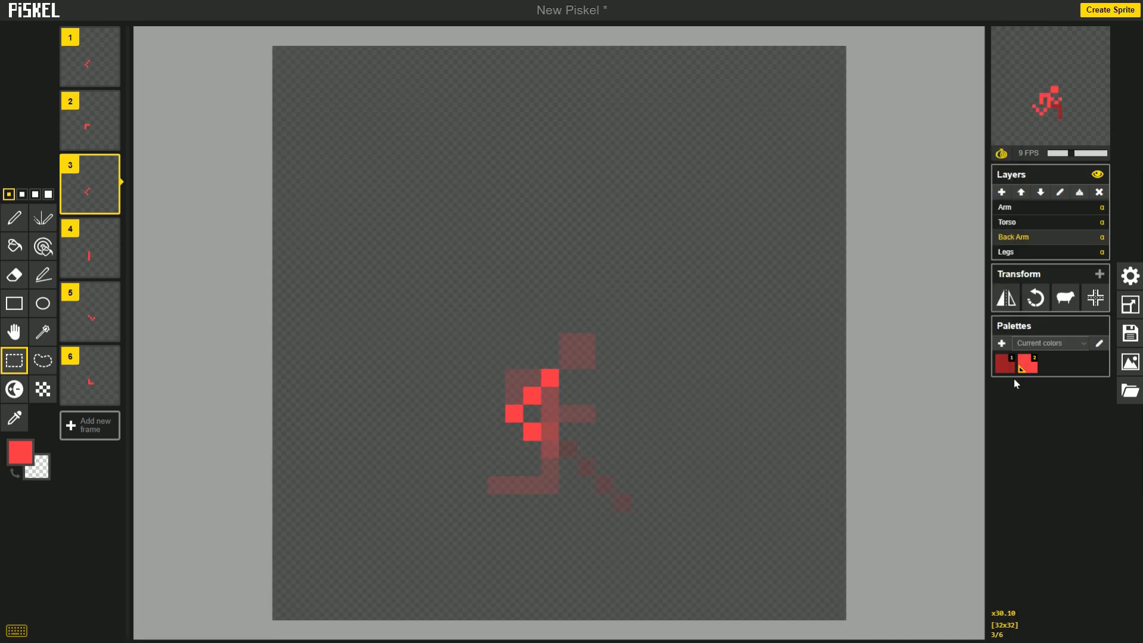
- Recolour the Back Arm pixels dark red in frames 1, 2, 4, 5 and 6 with the same-colour paint tool
{"action": "left_click", "coordinate": [1005, 366]}
{"action": "left_click", "coordinate": [44, 247]}
{"action": "key", "text": "Up"}
{"action": "key", "text": "Down"}
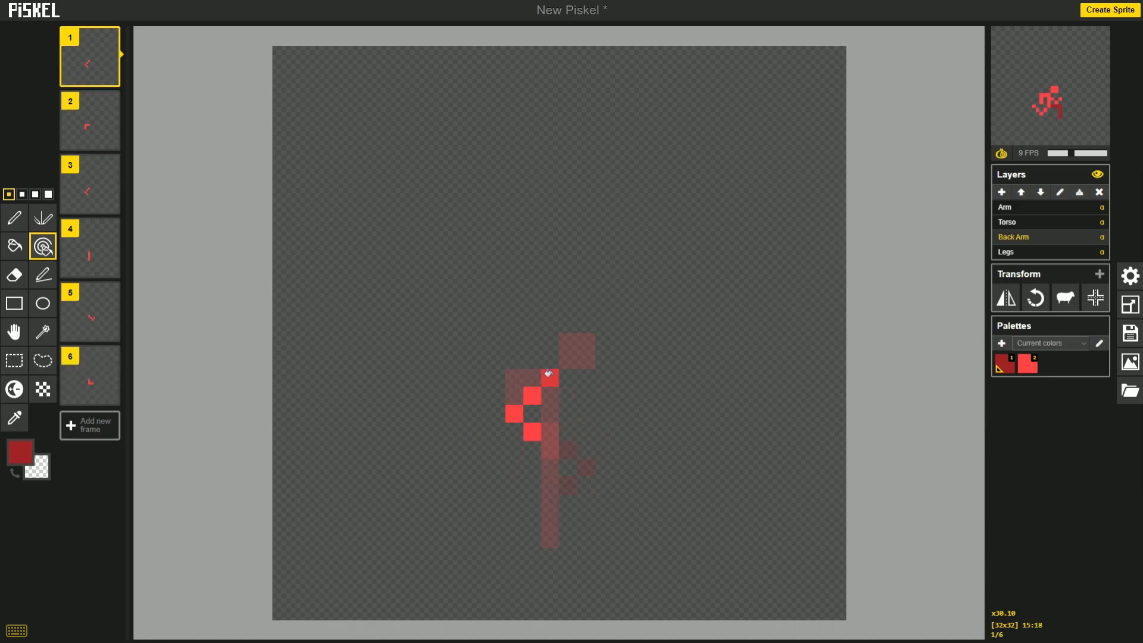
{"action": "key", "text": "Up"}
{"action": "key", "text": "Down"}
{"action": "key", "text": "Down"}
{"action": "key", "text": "Down"}
{"action": "key", "text": "Down"}
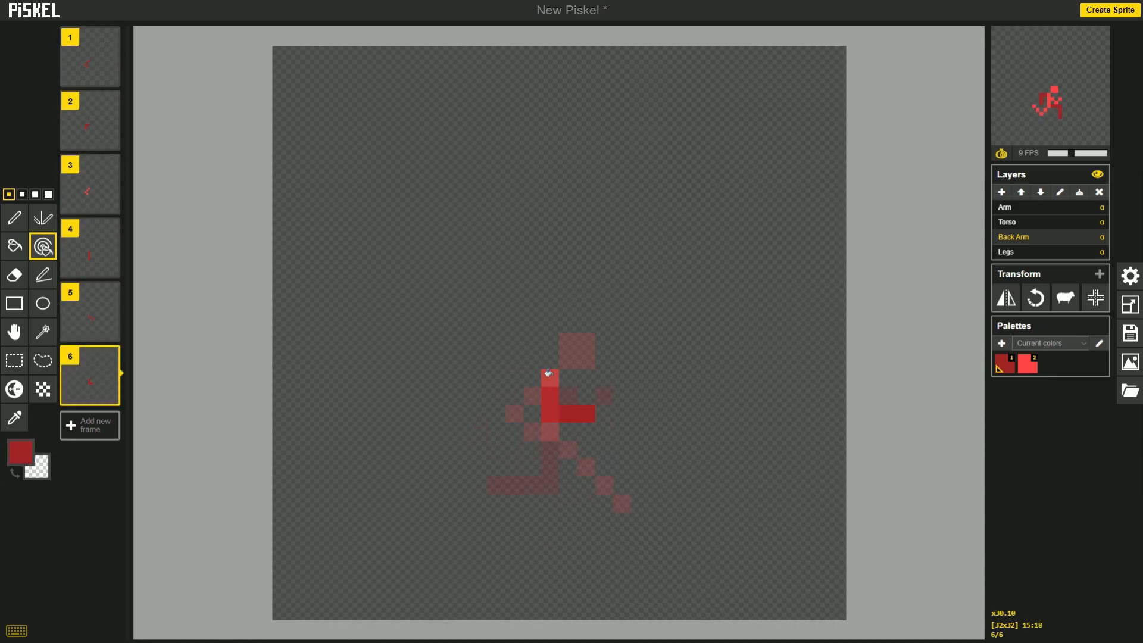
- Check the animation with the darkened back arm in the enlarged preview and minimize the preview window
{"action": "mouse_move", "coordinate": [1038, 38]}
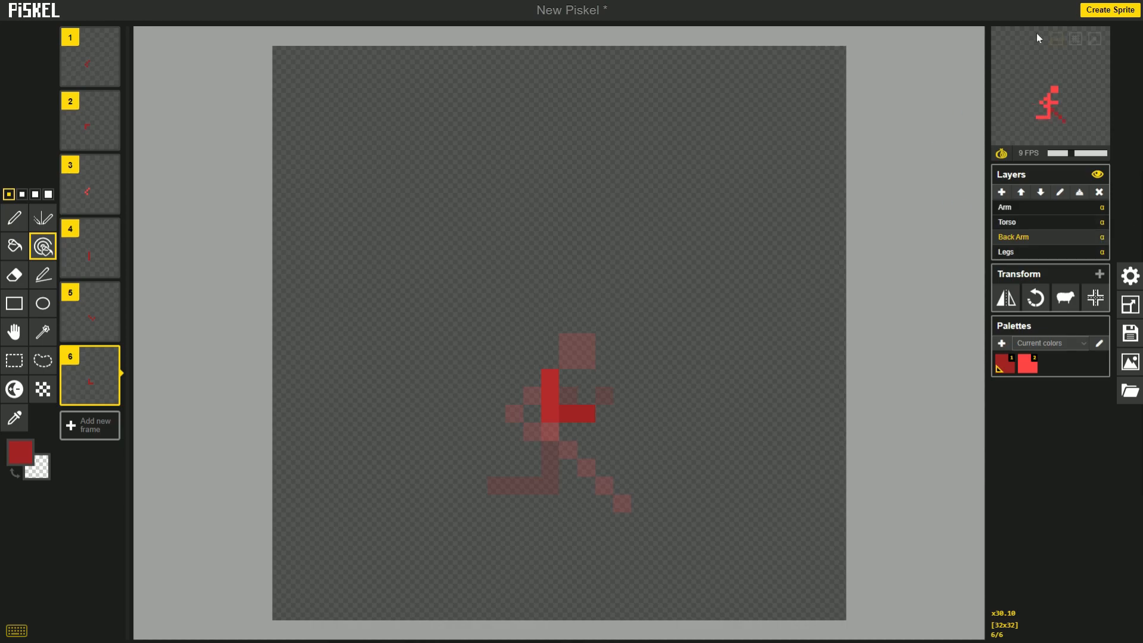
{"action": "left_click", "coordinate": [1100, 42]}
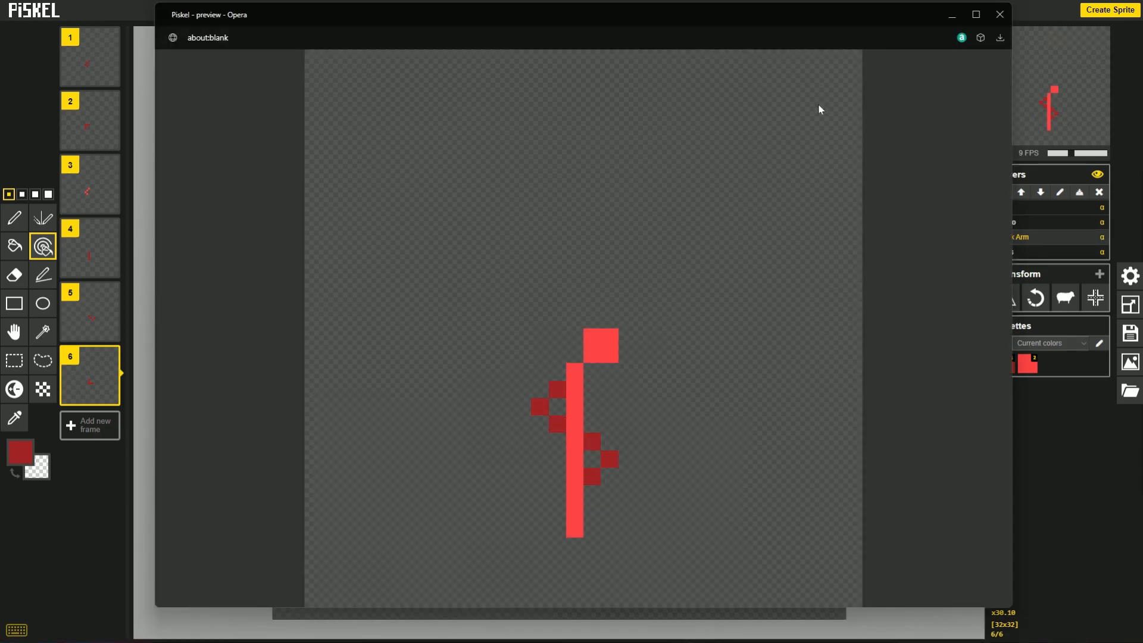
{"action": "left_click", "coordinate": [950, 18]}
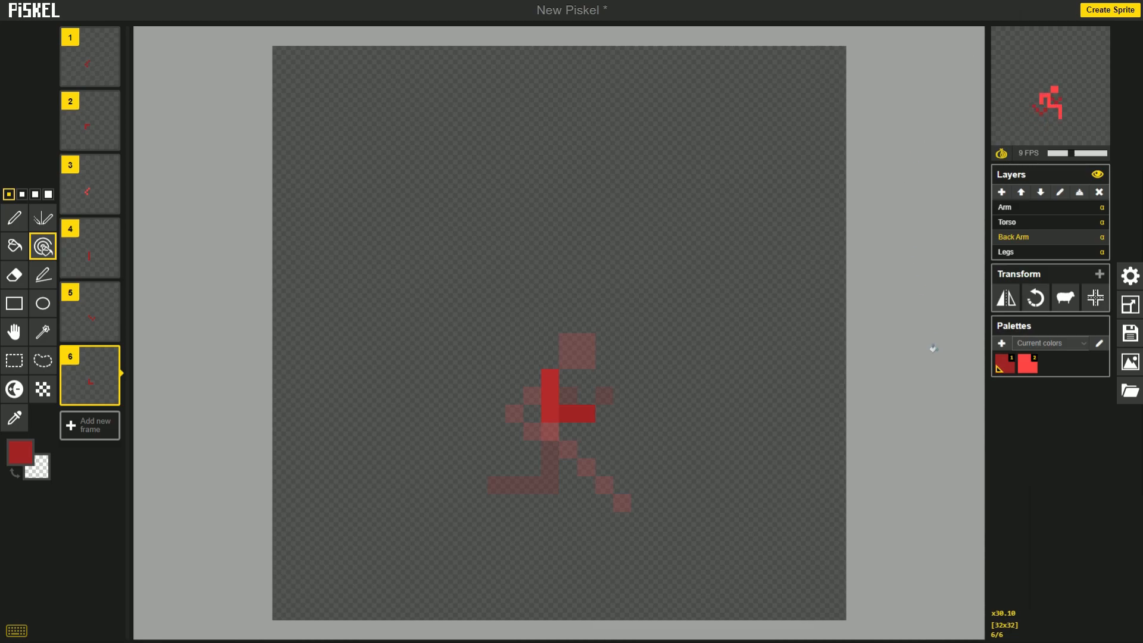
- Look through the contents of the Arm, Torso and Back Arm layers
{"action": "left_click", "coordinate": [1013, 207]}
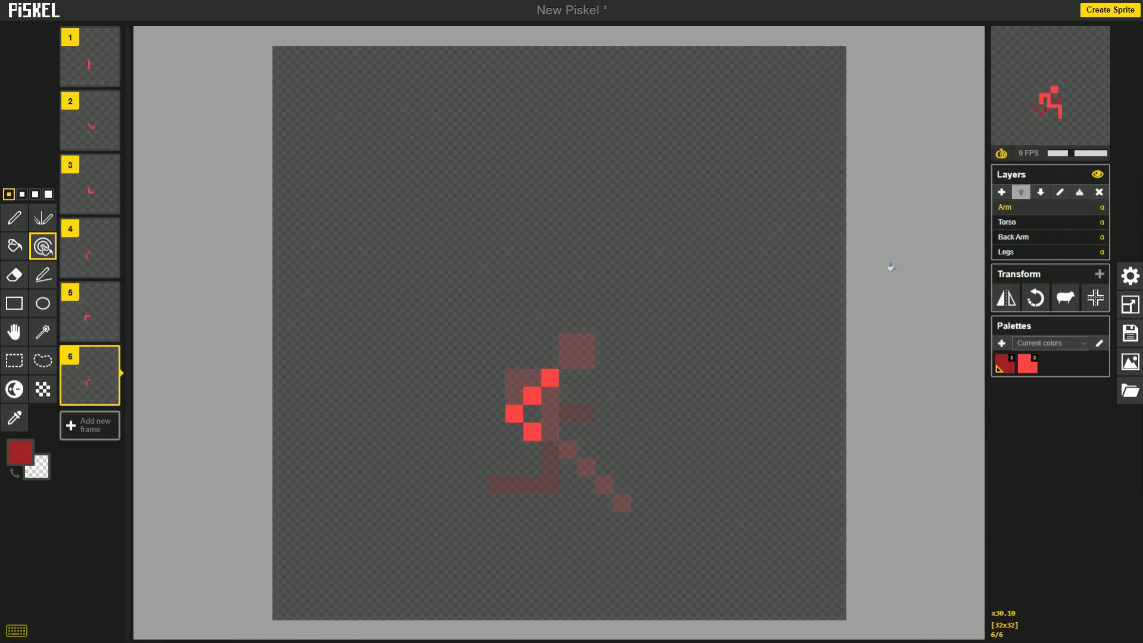
{"action": "left_click", "coordinate": [1029, 240]}
{"action": "left_click", "coordinate": [1030, 224]}
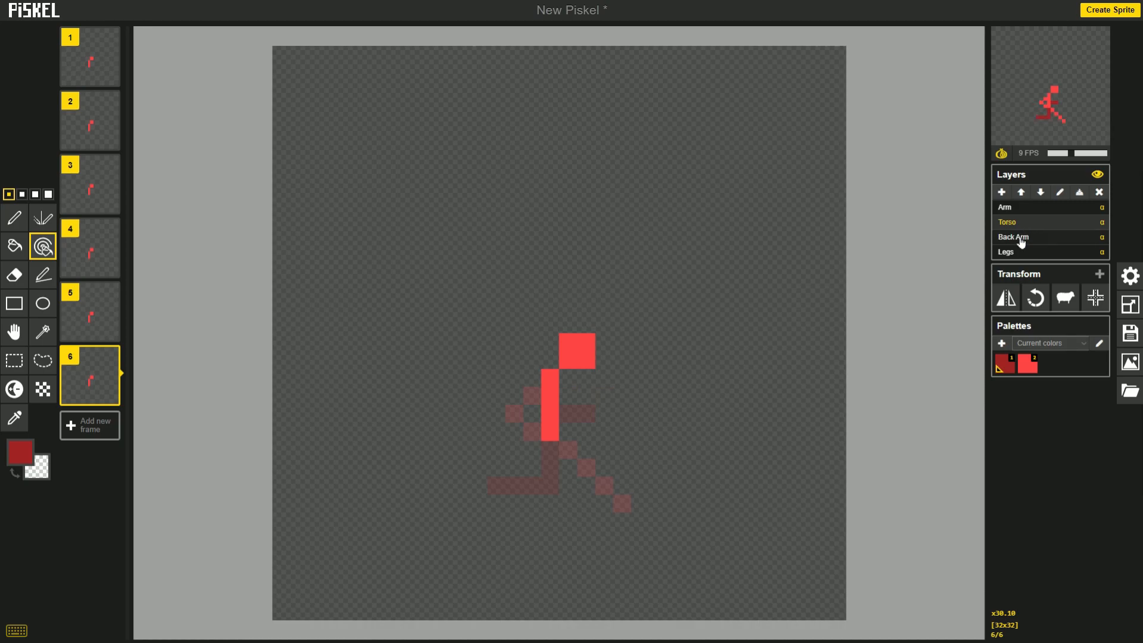
{"action": "left_click", "coordinate": [1021, 241]}
- Try to merge the Arm layer down through Torso and Back Arm, and undo both merges
{"action": "left_click", "coordinate": [1014, 208]}
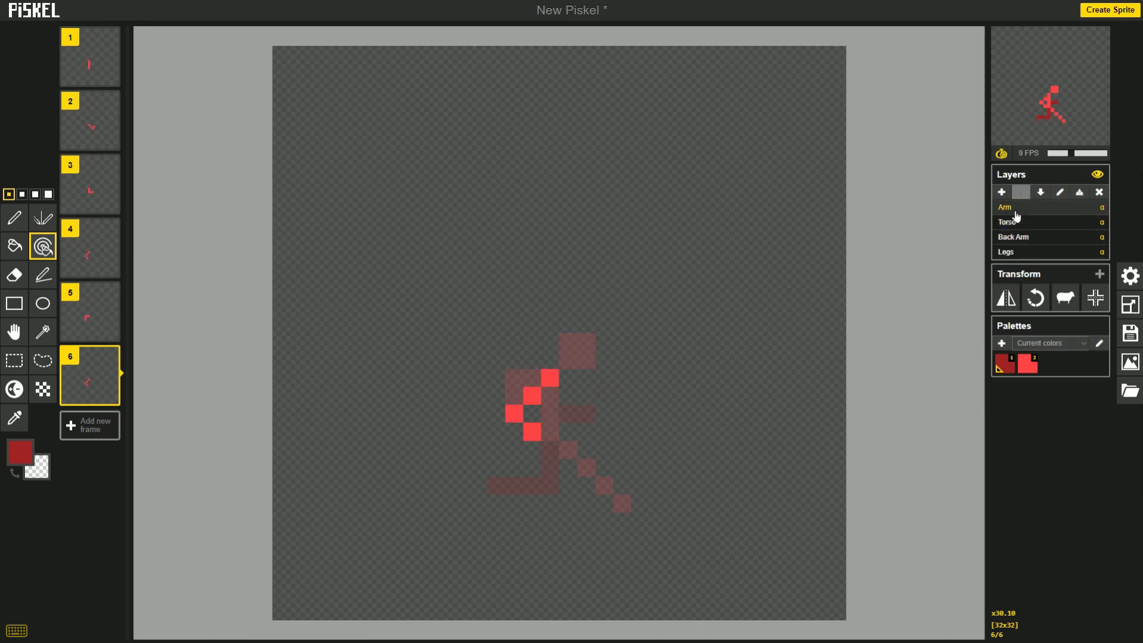
{"action": "left_click", "coordinate": [1076, 192]}
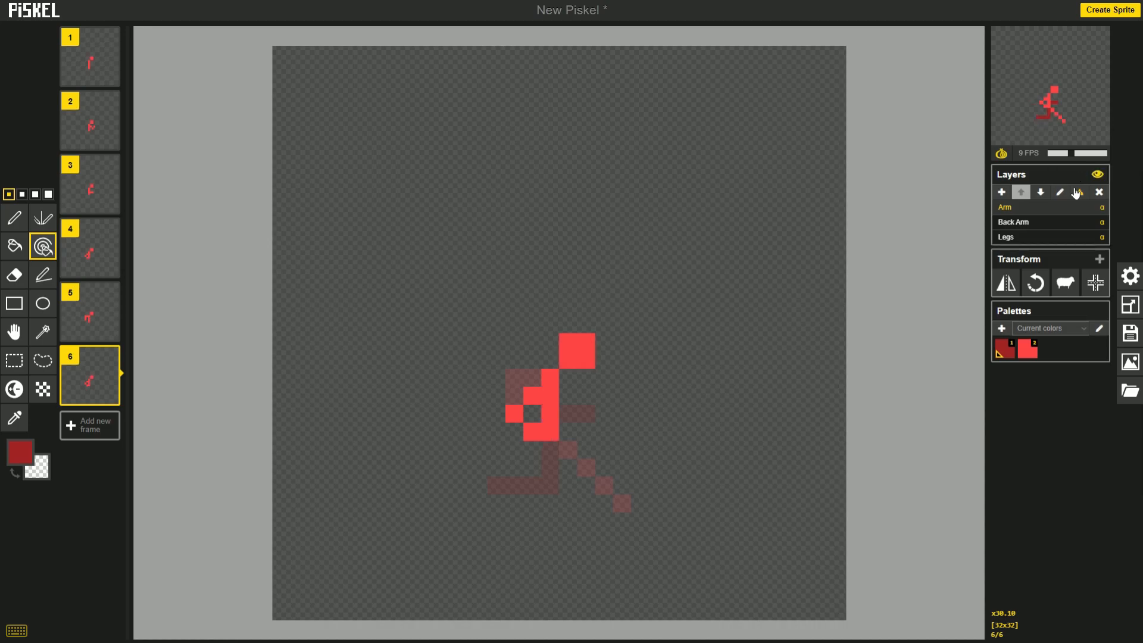
{"action": "left_click", "coordinate": [1076, 193]}
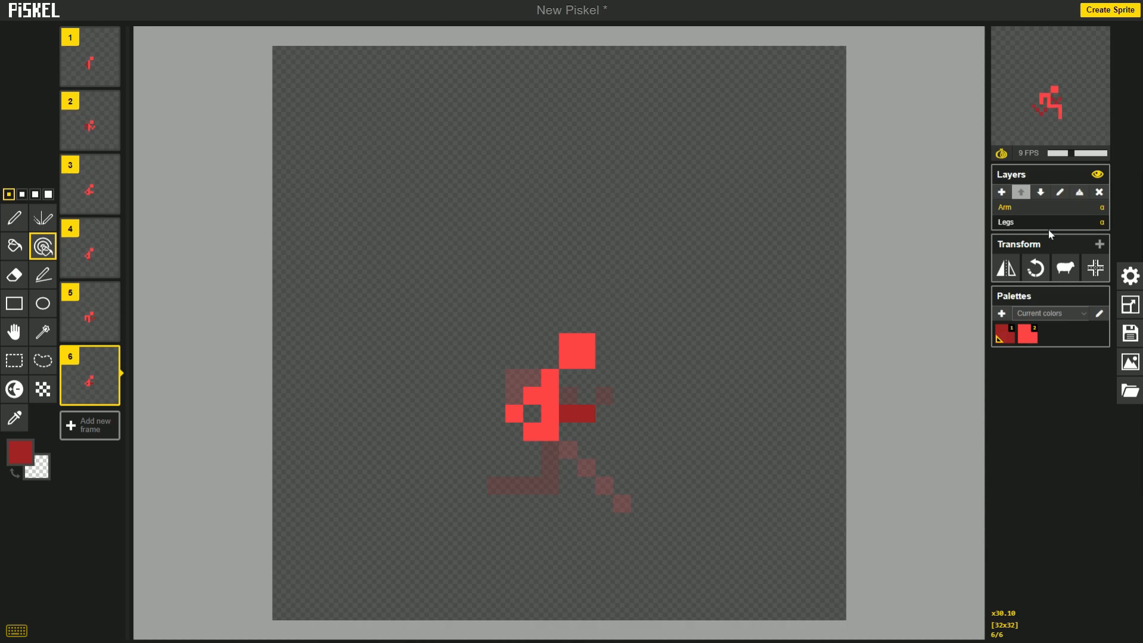
{"action": "key", "text": "ctrl+z"}
{"action": "key", "text": "ctrl+z"}
- Move the Back Arm layer above Torso, merge Arm down through both layers, and check the merged frames
{"action": "left_click", "coordinate": [1026, 237]}
{"action": "left_click", "coordinate": [1022, 192]}
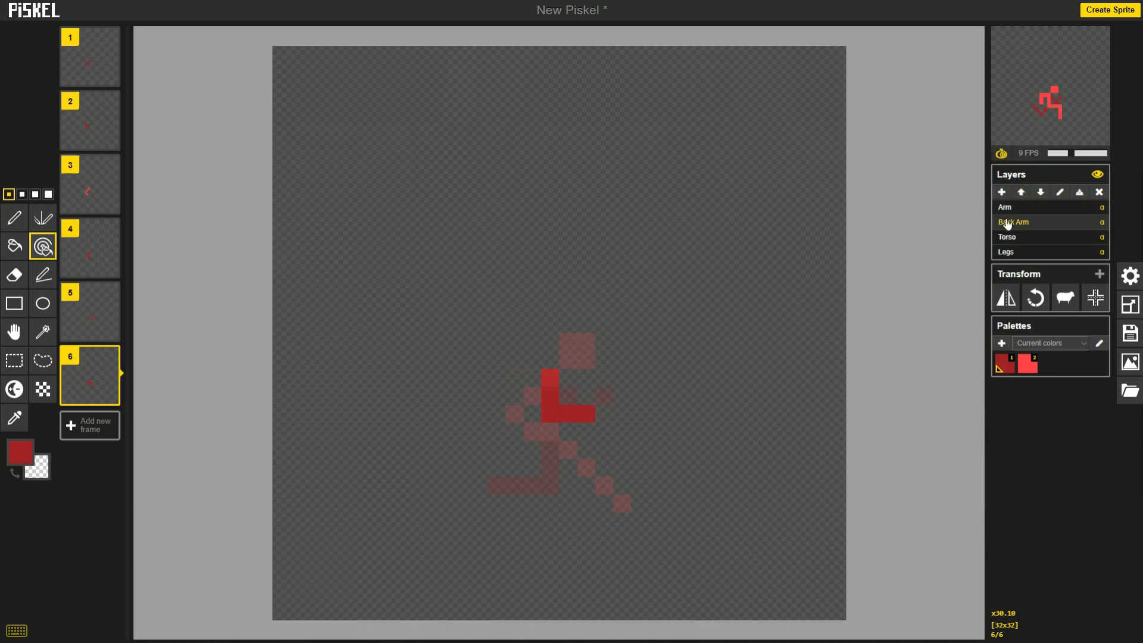
{"action": "left_click", "coordinate": [1080, 192]}
{"action": "left_click", "coordinate": [1079, 192]}
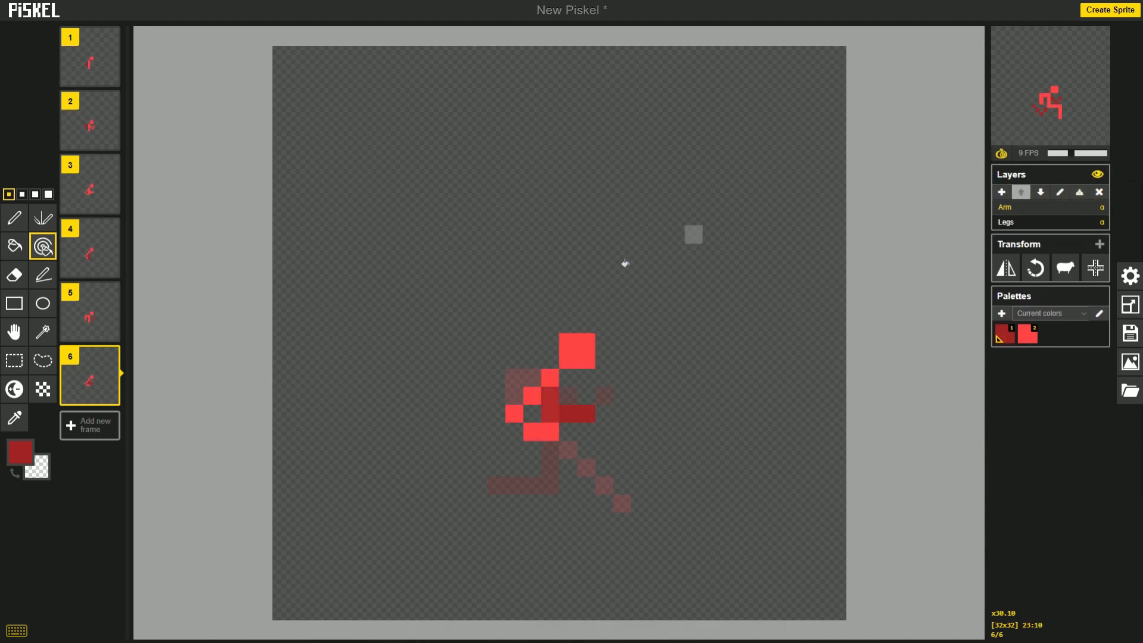
{"action": "key", "text": "Up"}
{"action": "key", "text": "Up"}
{"action": "key", "text": "Up"}
{"action": "key", "text": "Up"}
{"action": "mouse_move", "coordinate": [1086, 83]}
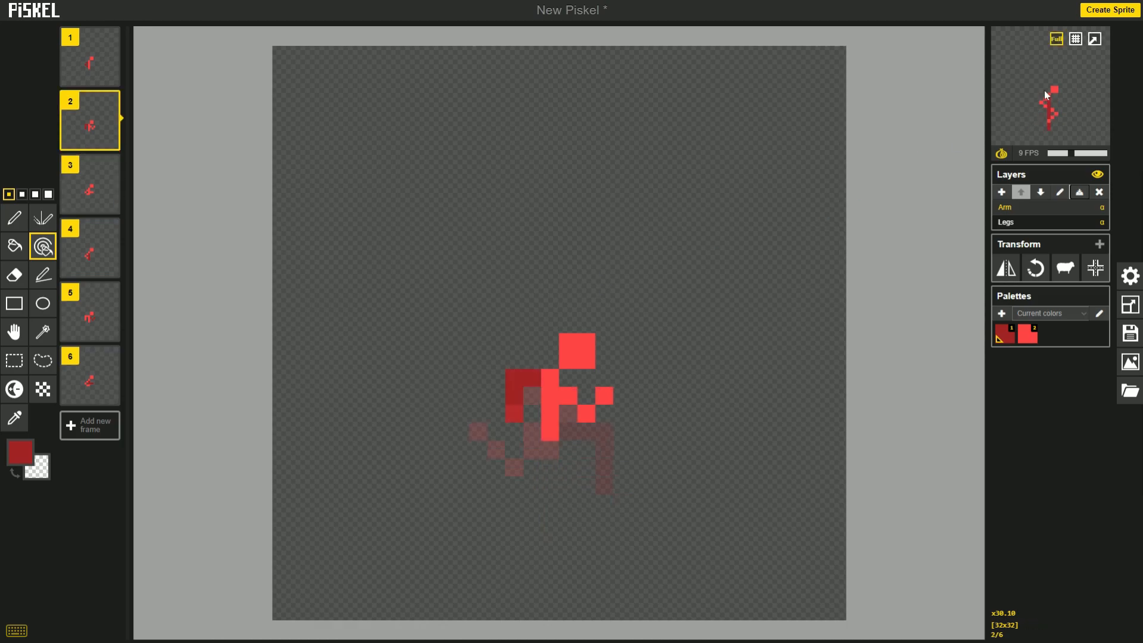
- Undo the last two layer merges and move the Back Arm layer below Torso
{"action": "key", "text": "ctrl+z"}
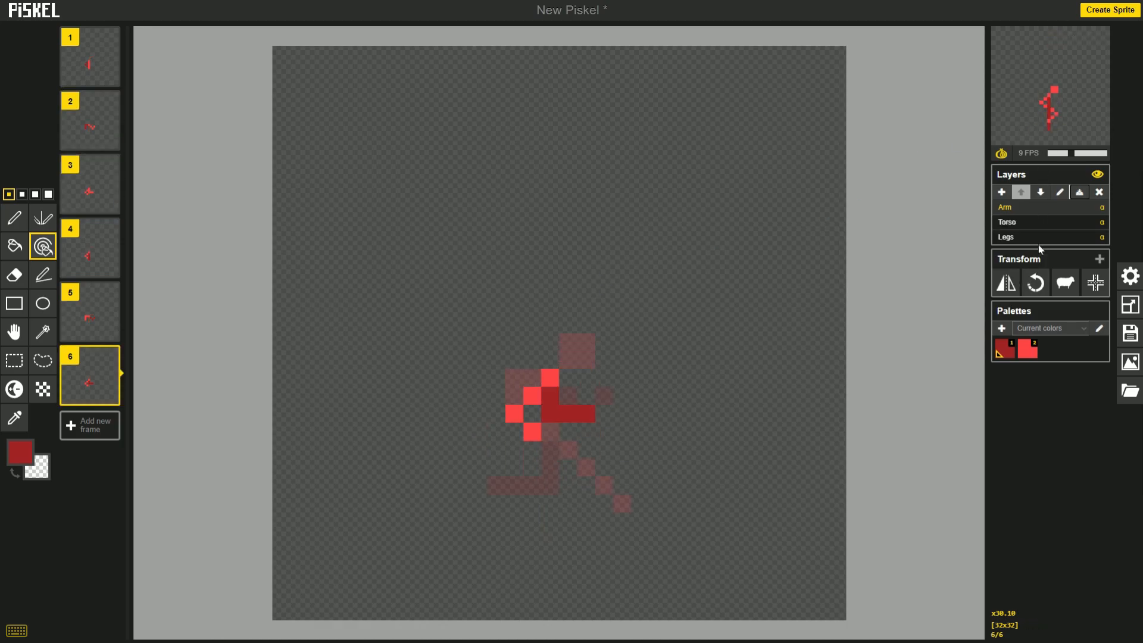
{"action": "key", "text": "ctrl+z"}
{"action": "left_click", "coordinate": [1026, 223]}
{"action": "left_click", "coordinate": [1041, 192]}
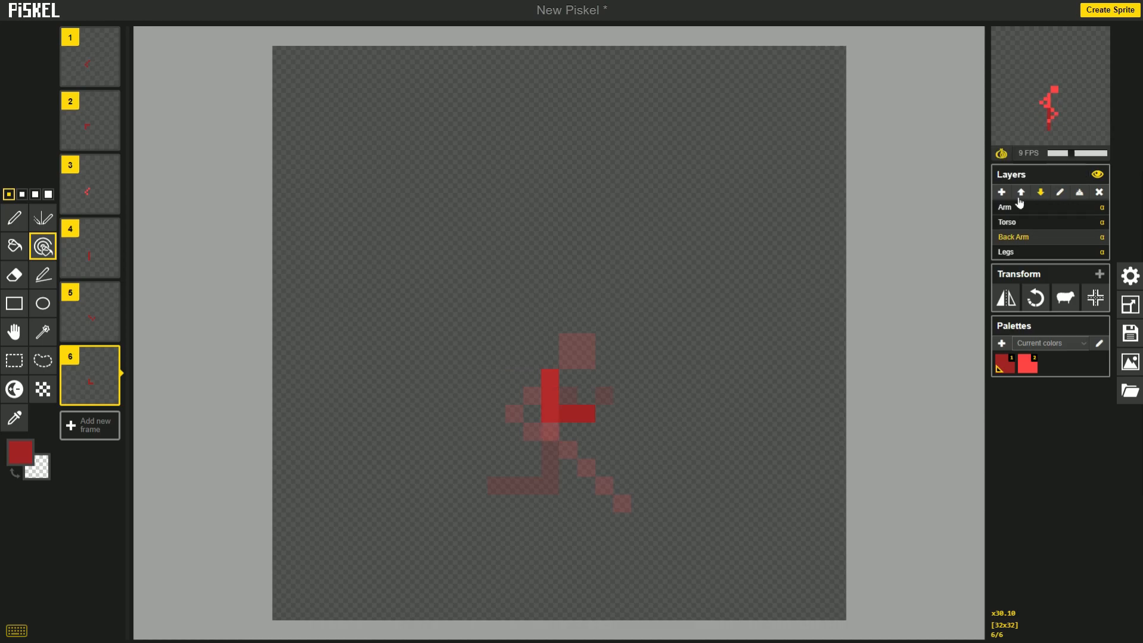
- Merge the Arm layer down through Torso, Back Arm and Legs, and rename the combined layer Run
{"action": "left_click", "coordinate": [1014, 208]}
{"action": "left_click", "coordinate": [1080, 191]}
{"action": "left_click", "coordinate": [1080, 192]}
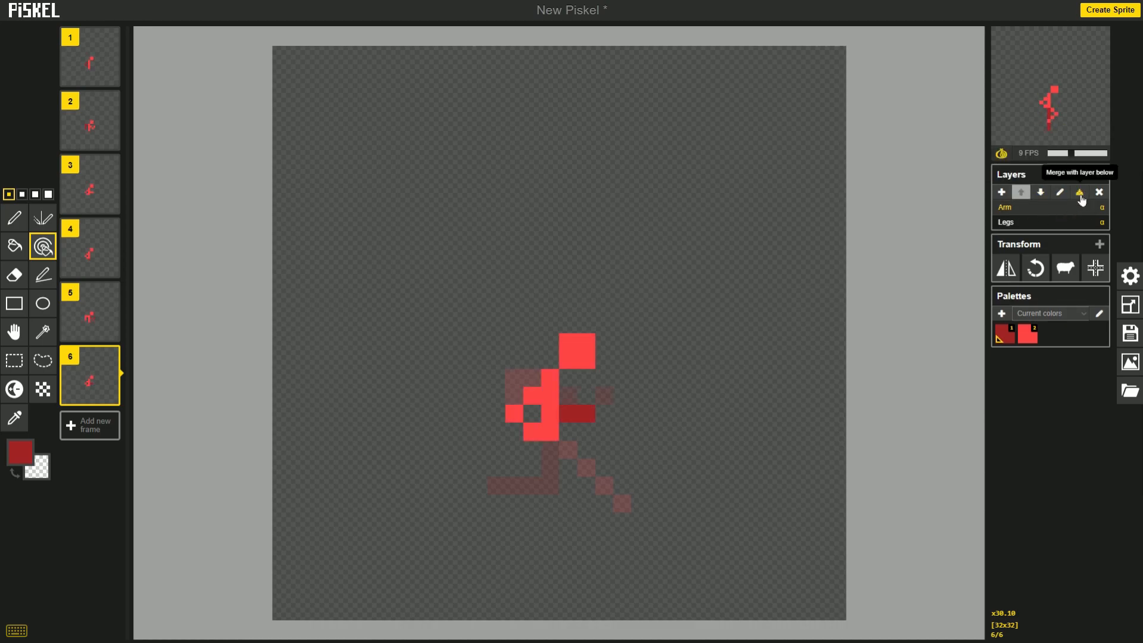
{"action": "left_click", "coordinate": [1080, 192]}
{"action": "left_click", "coordinate": [1067, 197]}
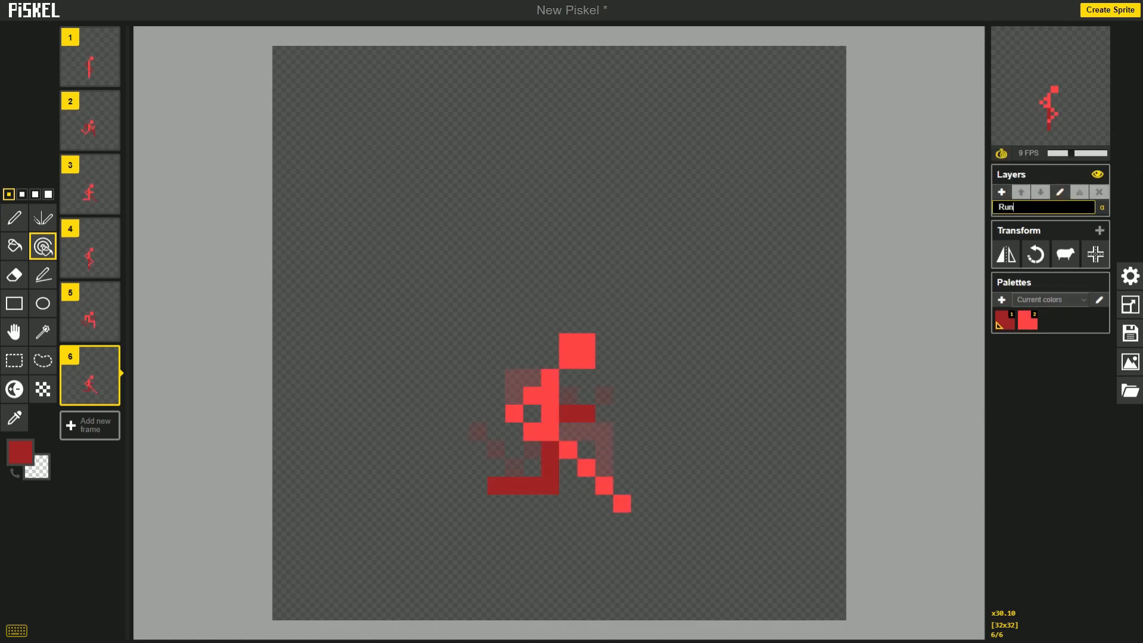
{"action": "key", "text": "Return"}
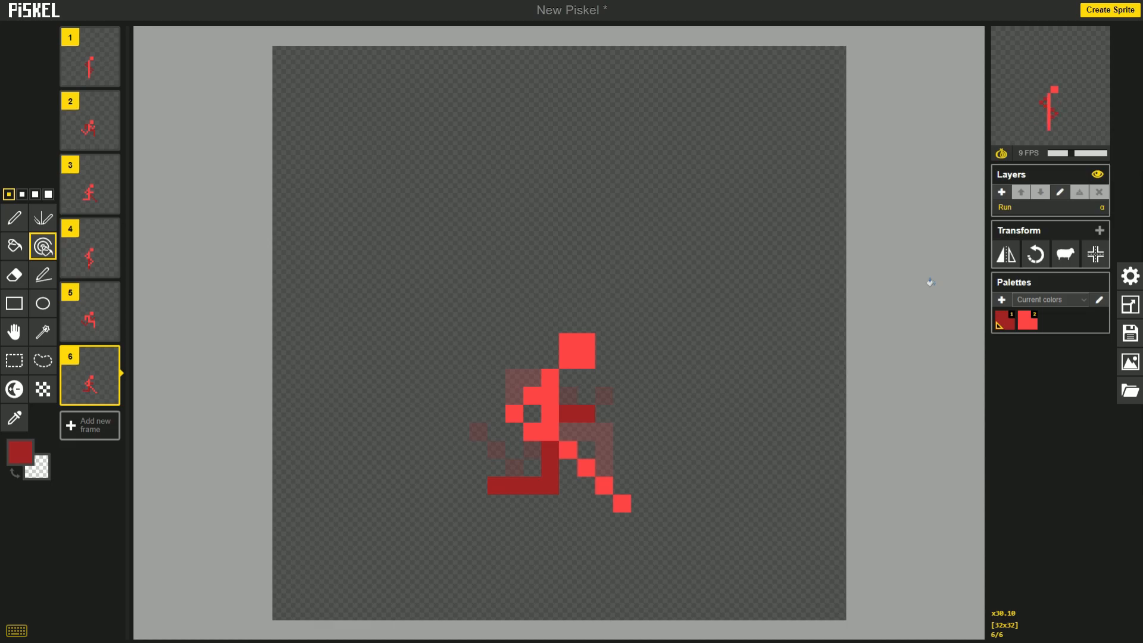
- Select frame 1, try the animation at 23 FPS in the enlarged preview, and dismiss the preview
{"action": "left_click", "coordinate": [89, 57]}
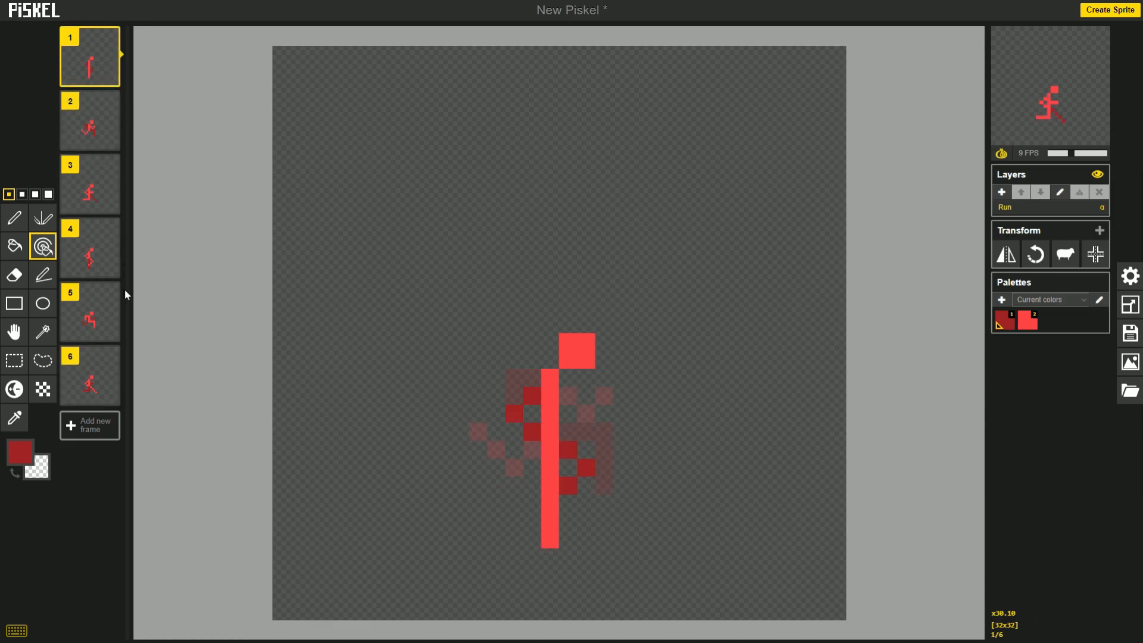
{"action": "left_click_drag", "start_coordinate": [1072, 152], "coordinate": [1100, 156]}
{"action": "left_click", "coordinate": [1095, 38]}
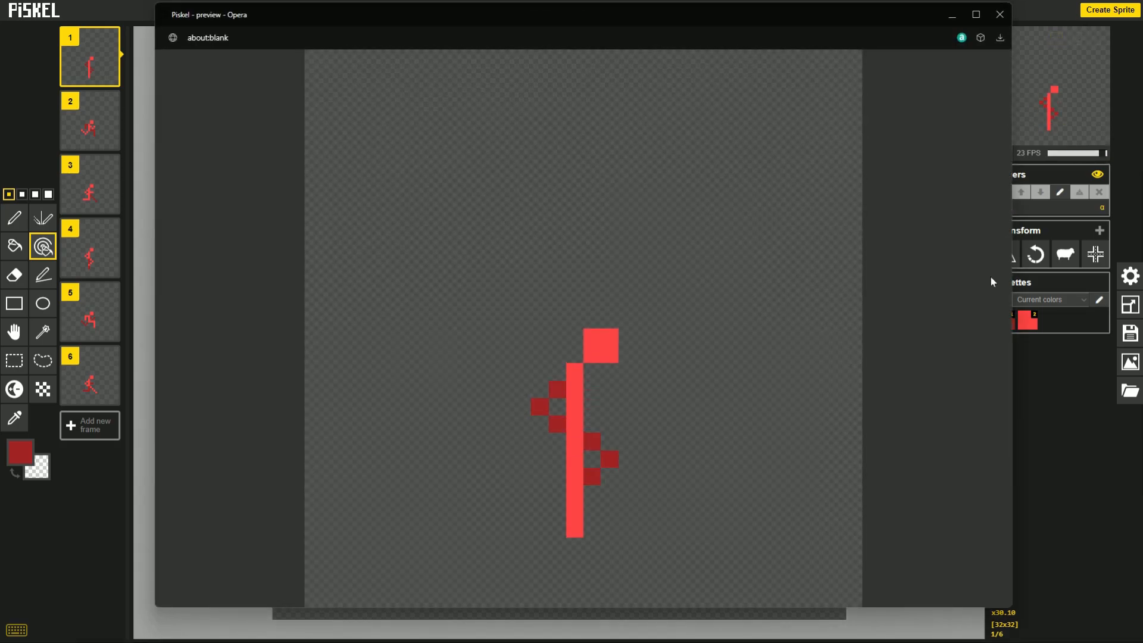
{"action": "left_click", "coordinate": [1112, 449]}
- Set the animation speed to 11 FPS and check the run cycle in the enlarged preview
{"action": "left_click", "coordinate": [1092, 154]}
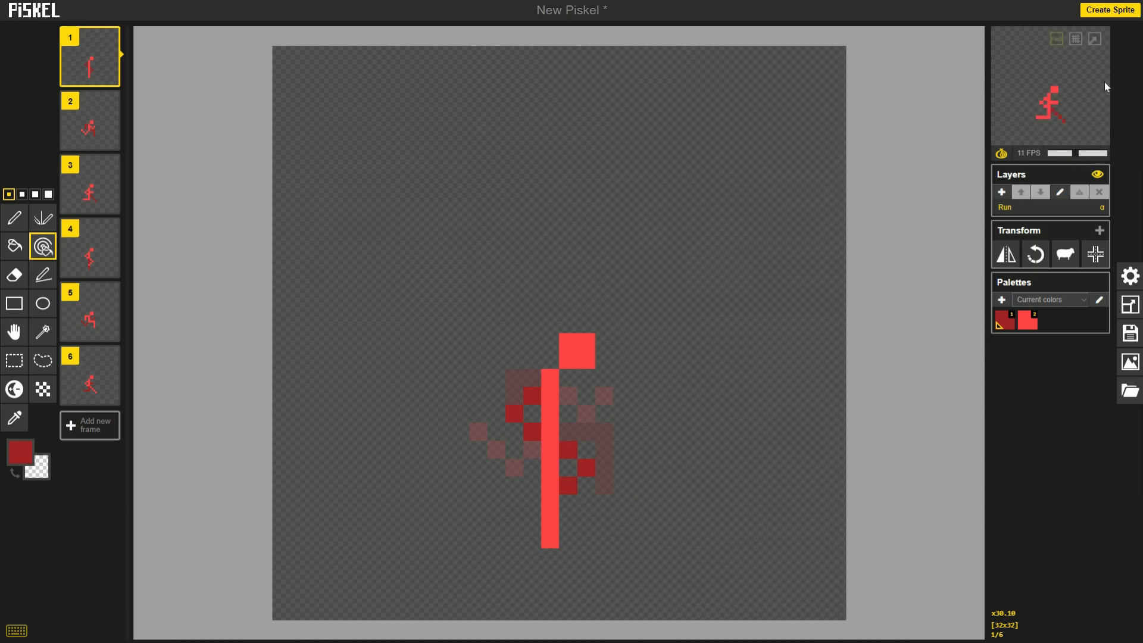
{"action": "left_click", "coordinate": [1094, 38]}
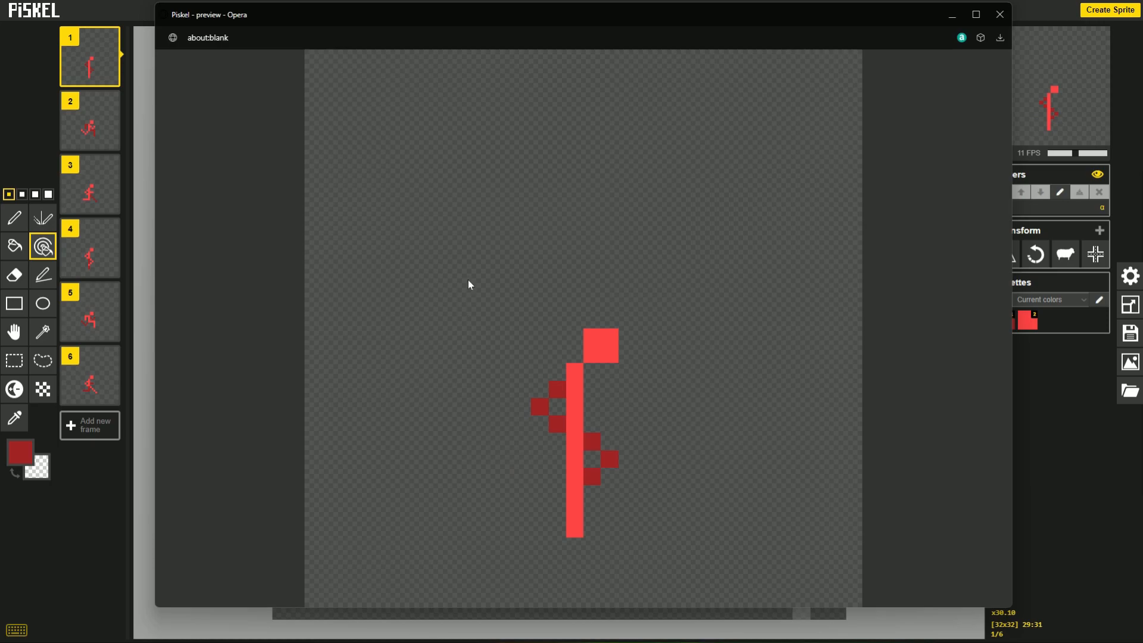